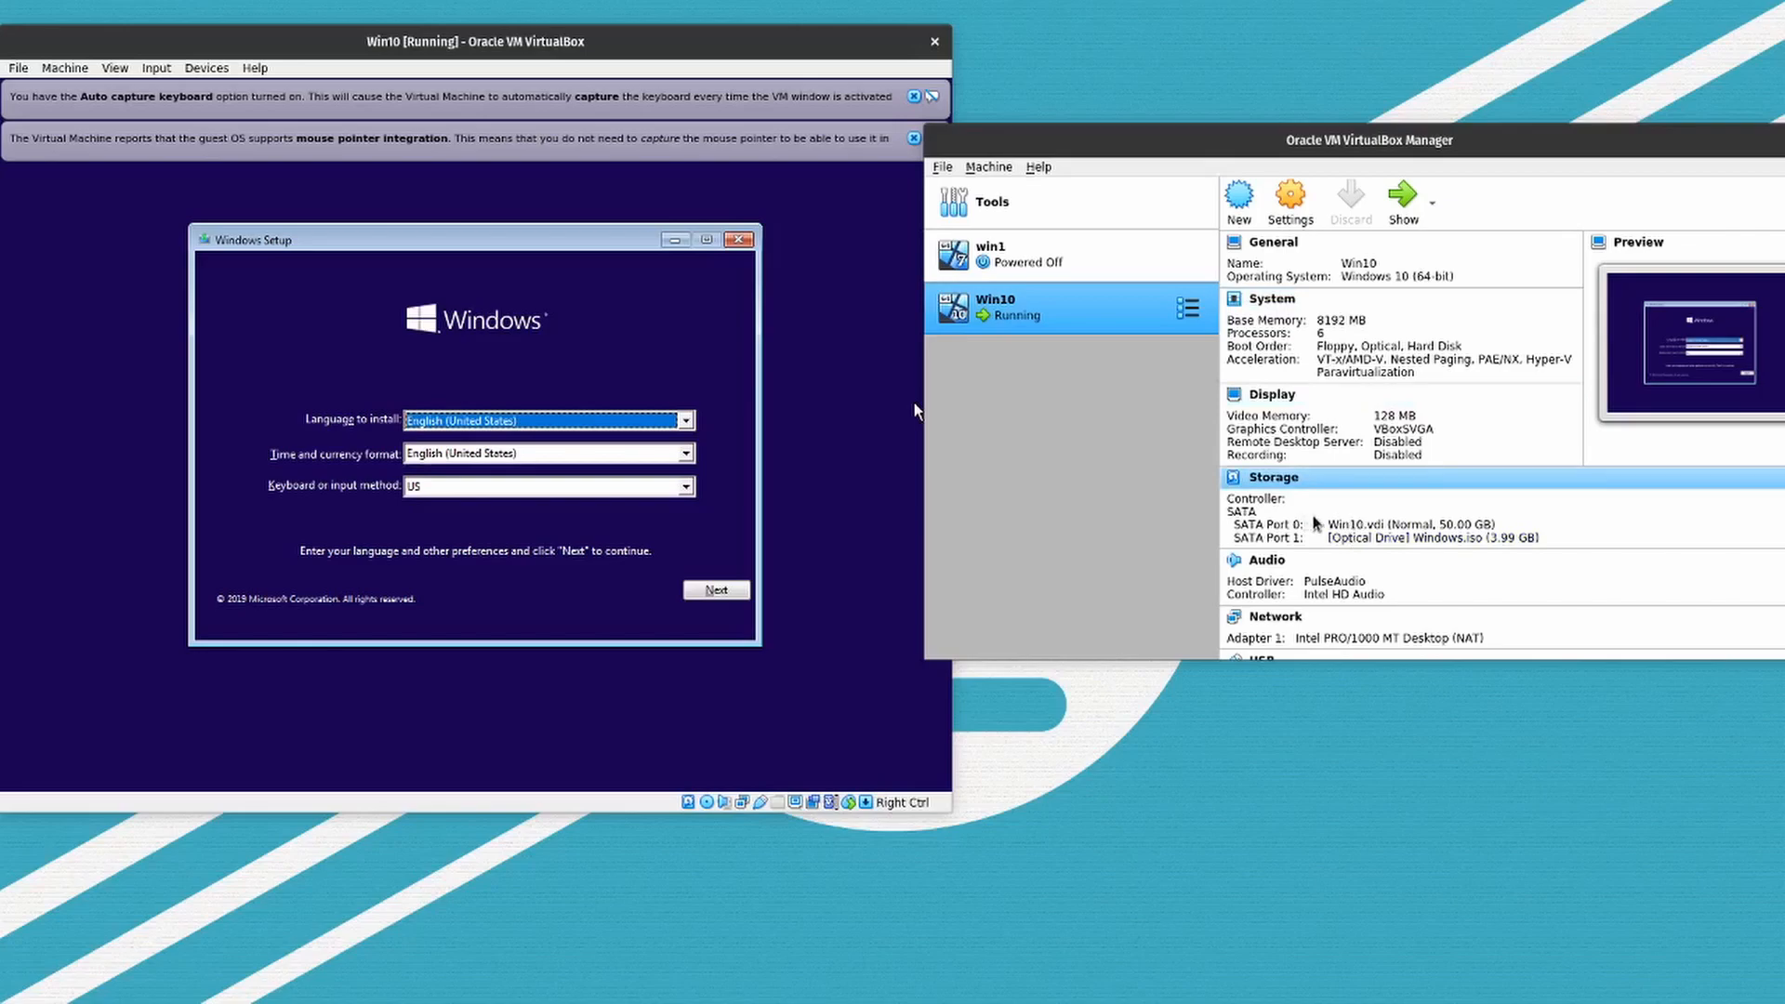
- Shift the Win10 virtual machine window slightly and dismiss its keyboard capture and mouse integration messages
{"action": "scroll", "coordinate": [1457, 537], "scroll_direction": "down", "scroll_amount": 3}
{"action": "scroll", "coordinate": [1457, 539], "scroll_direction": "up", "scroll_amount": 3}
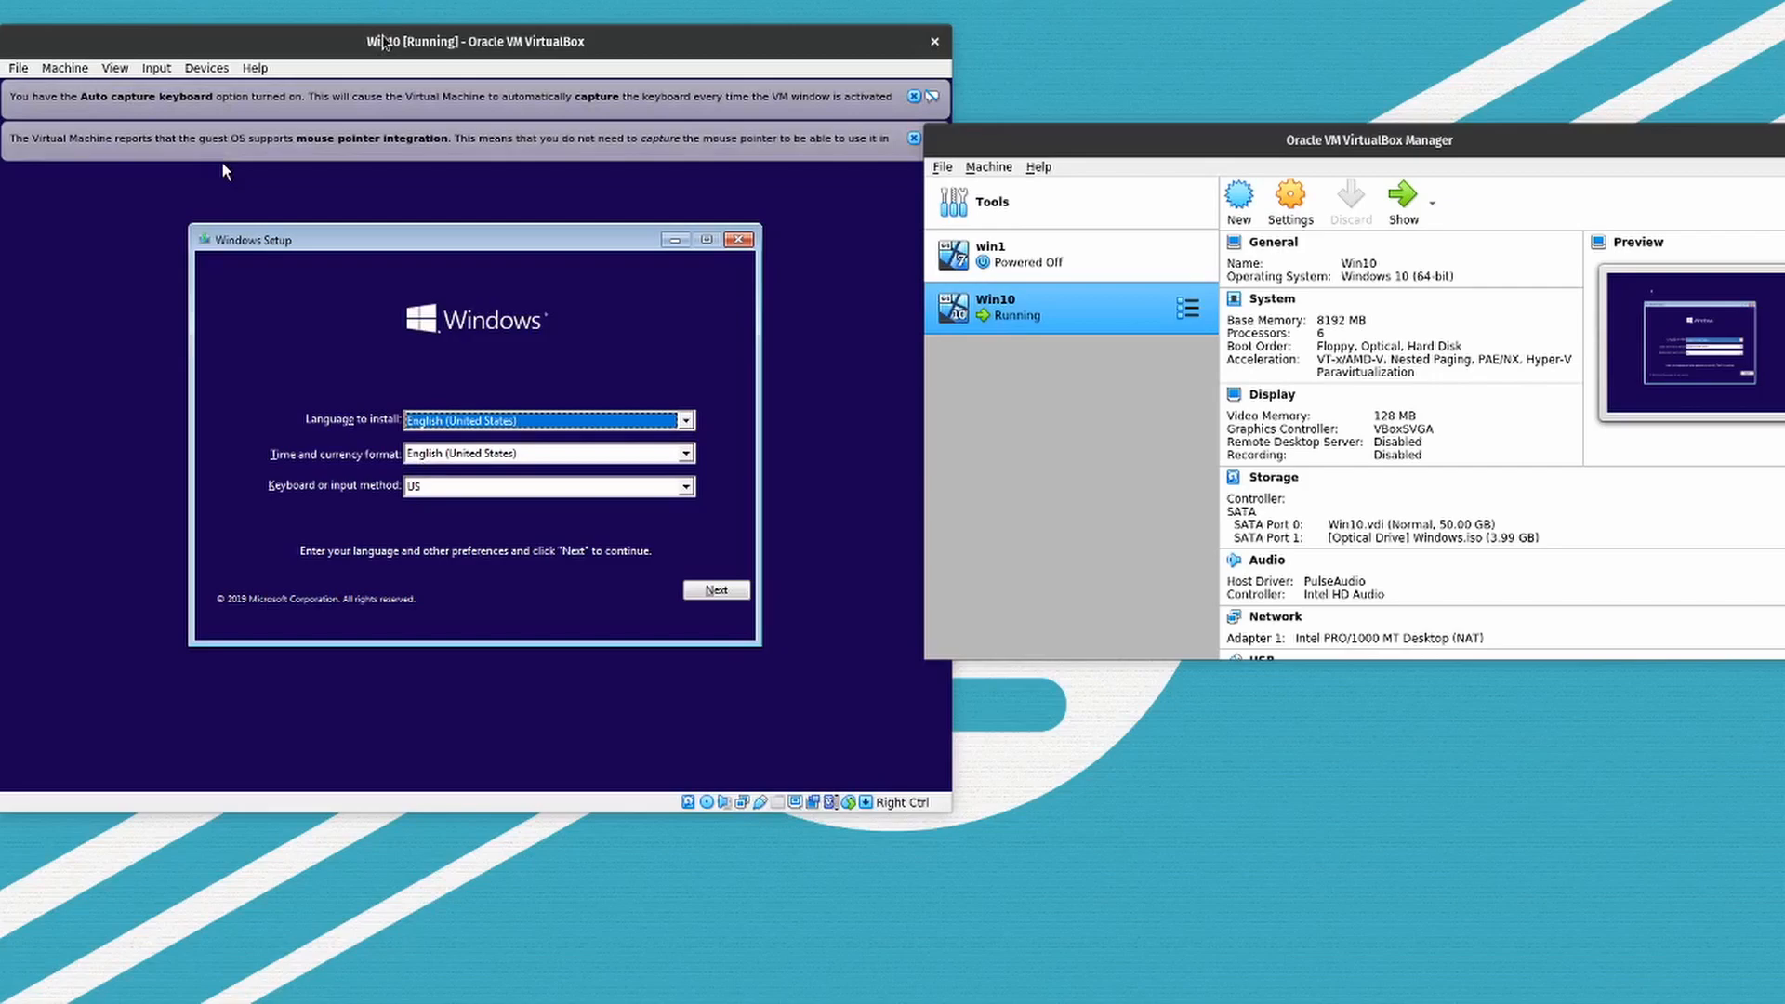
{"action": "mouse_move", "coordinate": [379, 41]}
{"action": "left_mouse_down"}
{"action": "mouse_move", "coordinate": [440, 38]}
{"action": "mouse_move", "coordinate": [408, 36]}
{"action": "left_mouse_up"}
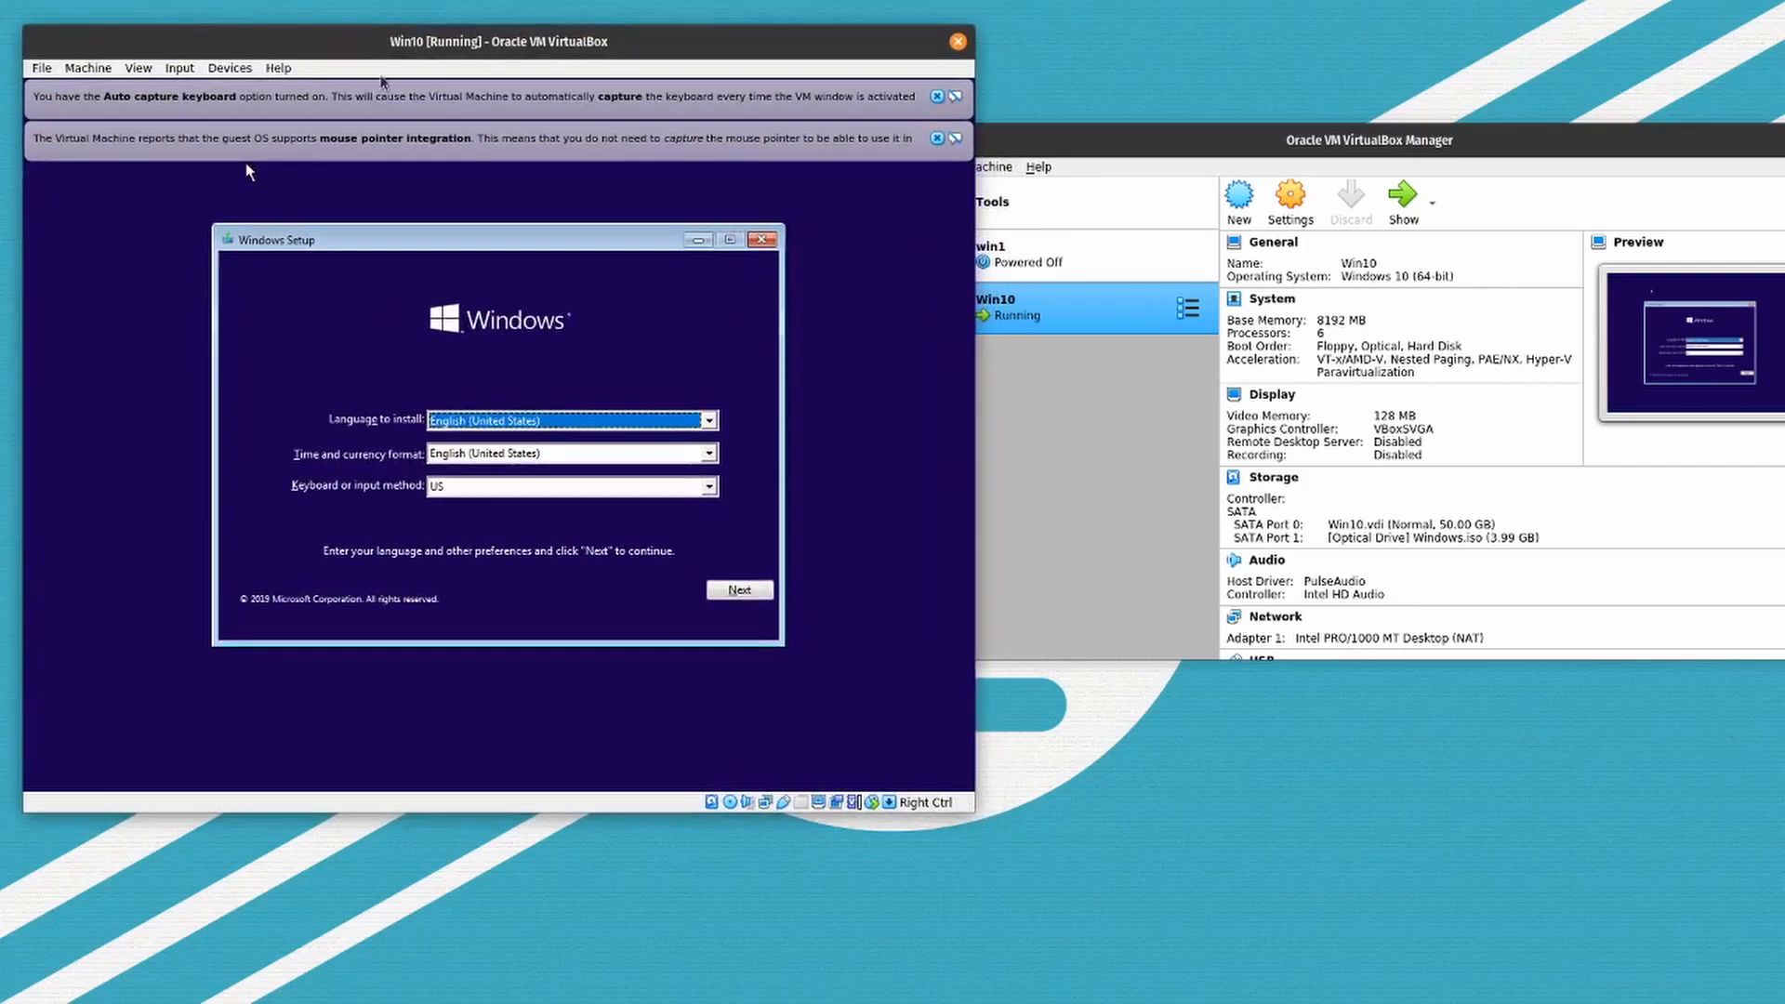
{"action": "left_click", "coordinate": [937, 137]}
{"action": "left_click", "coordinate": [936, 96]}
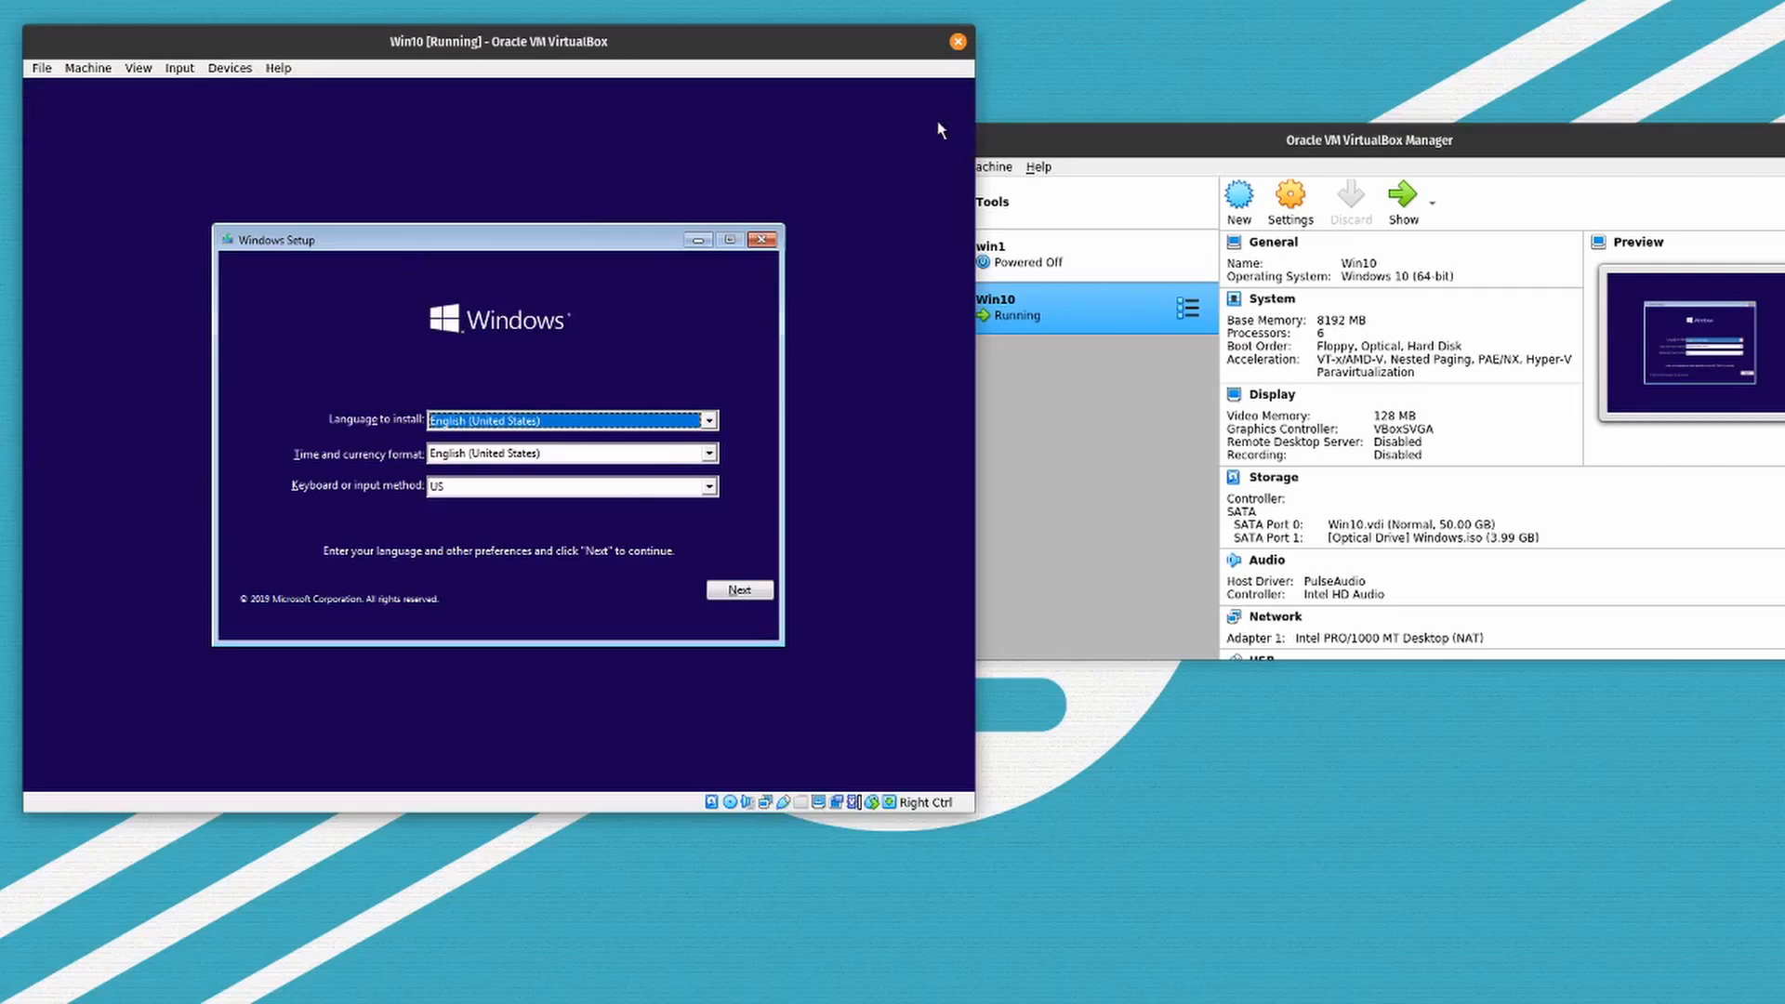
- Start installing Windows 10 Home with English (United States) language and format, a US keyboard and no product key
{"action": "left_click", "coordinate": [731, 589]}
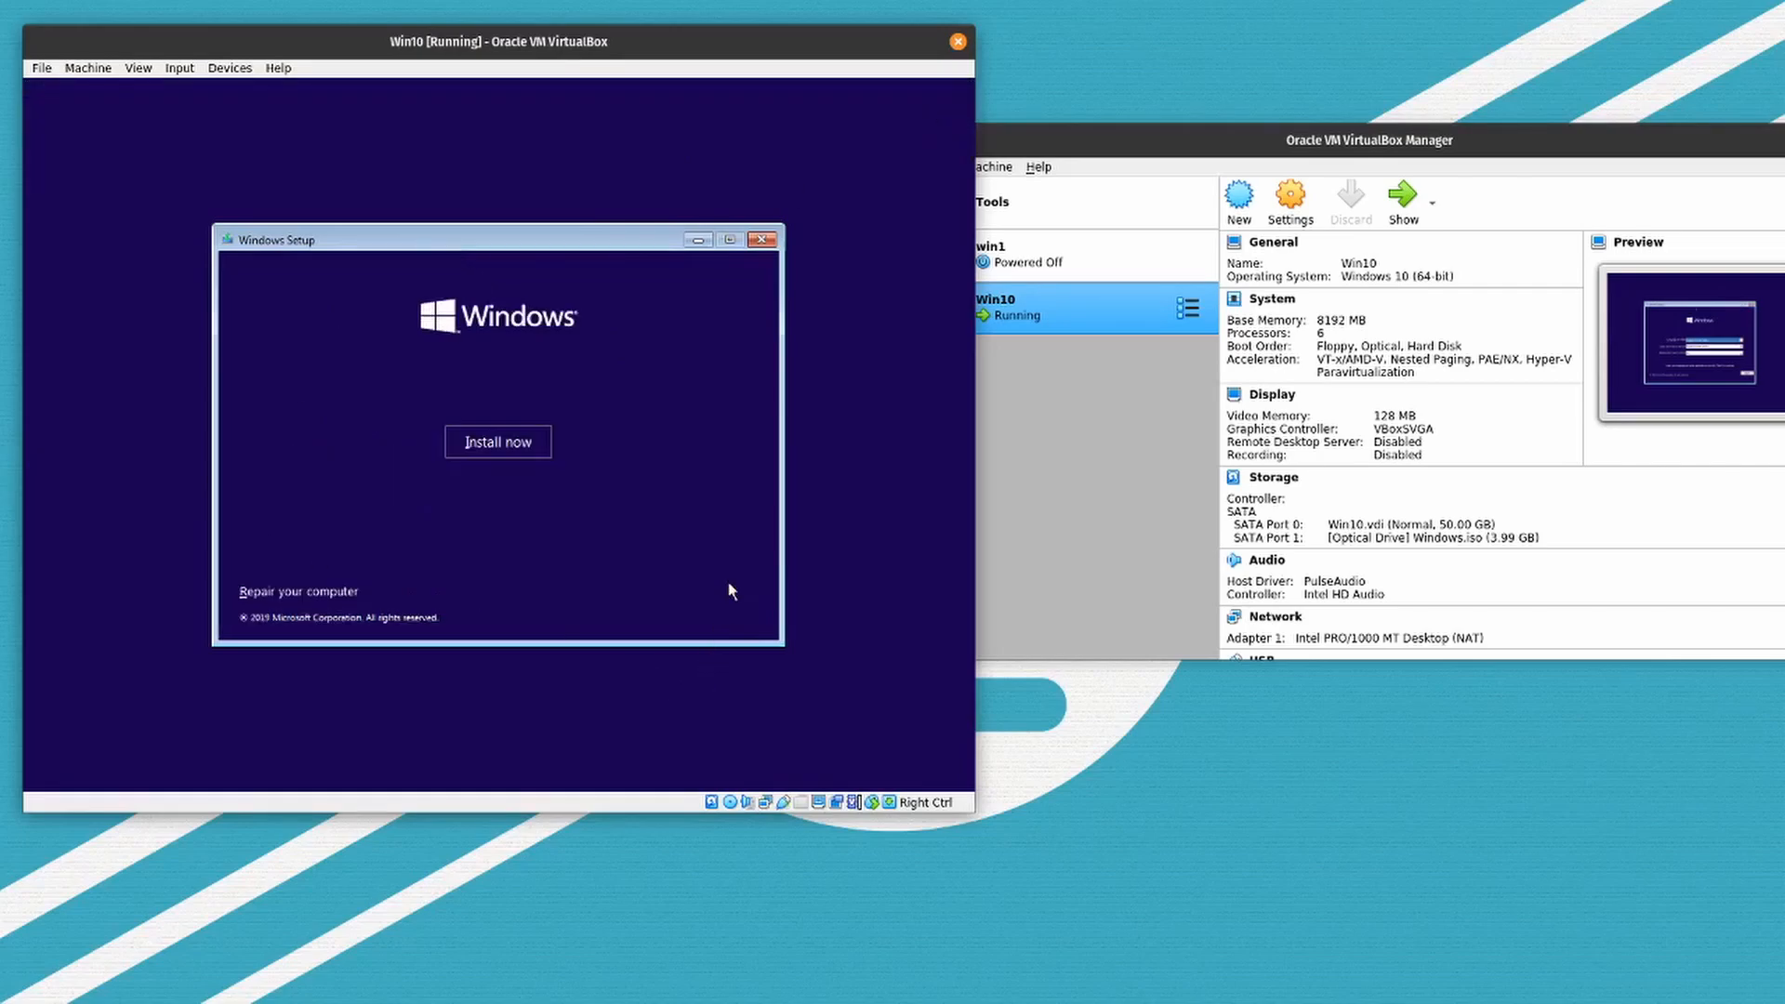
{"action": "left_click", "coordinate": [543, 440]}
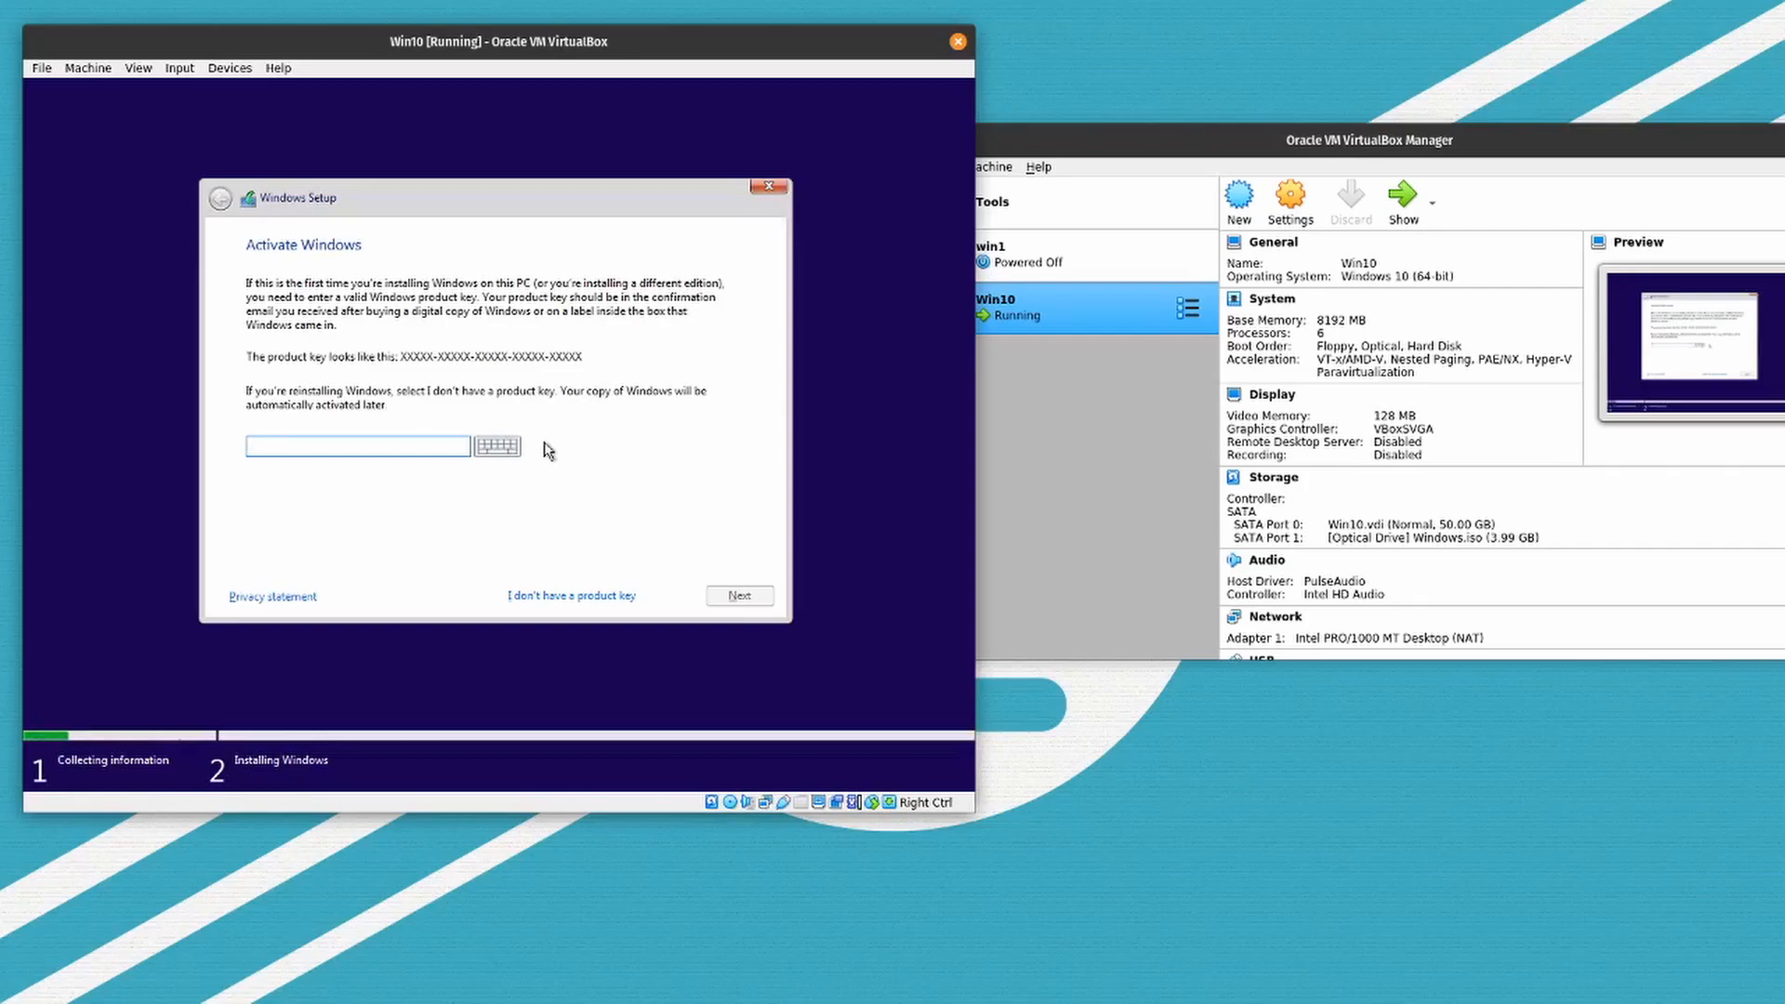
{"action": "left_click", "coordinate": [531, 596]}
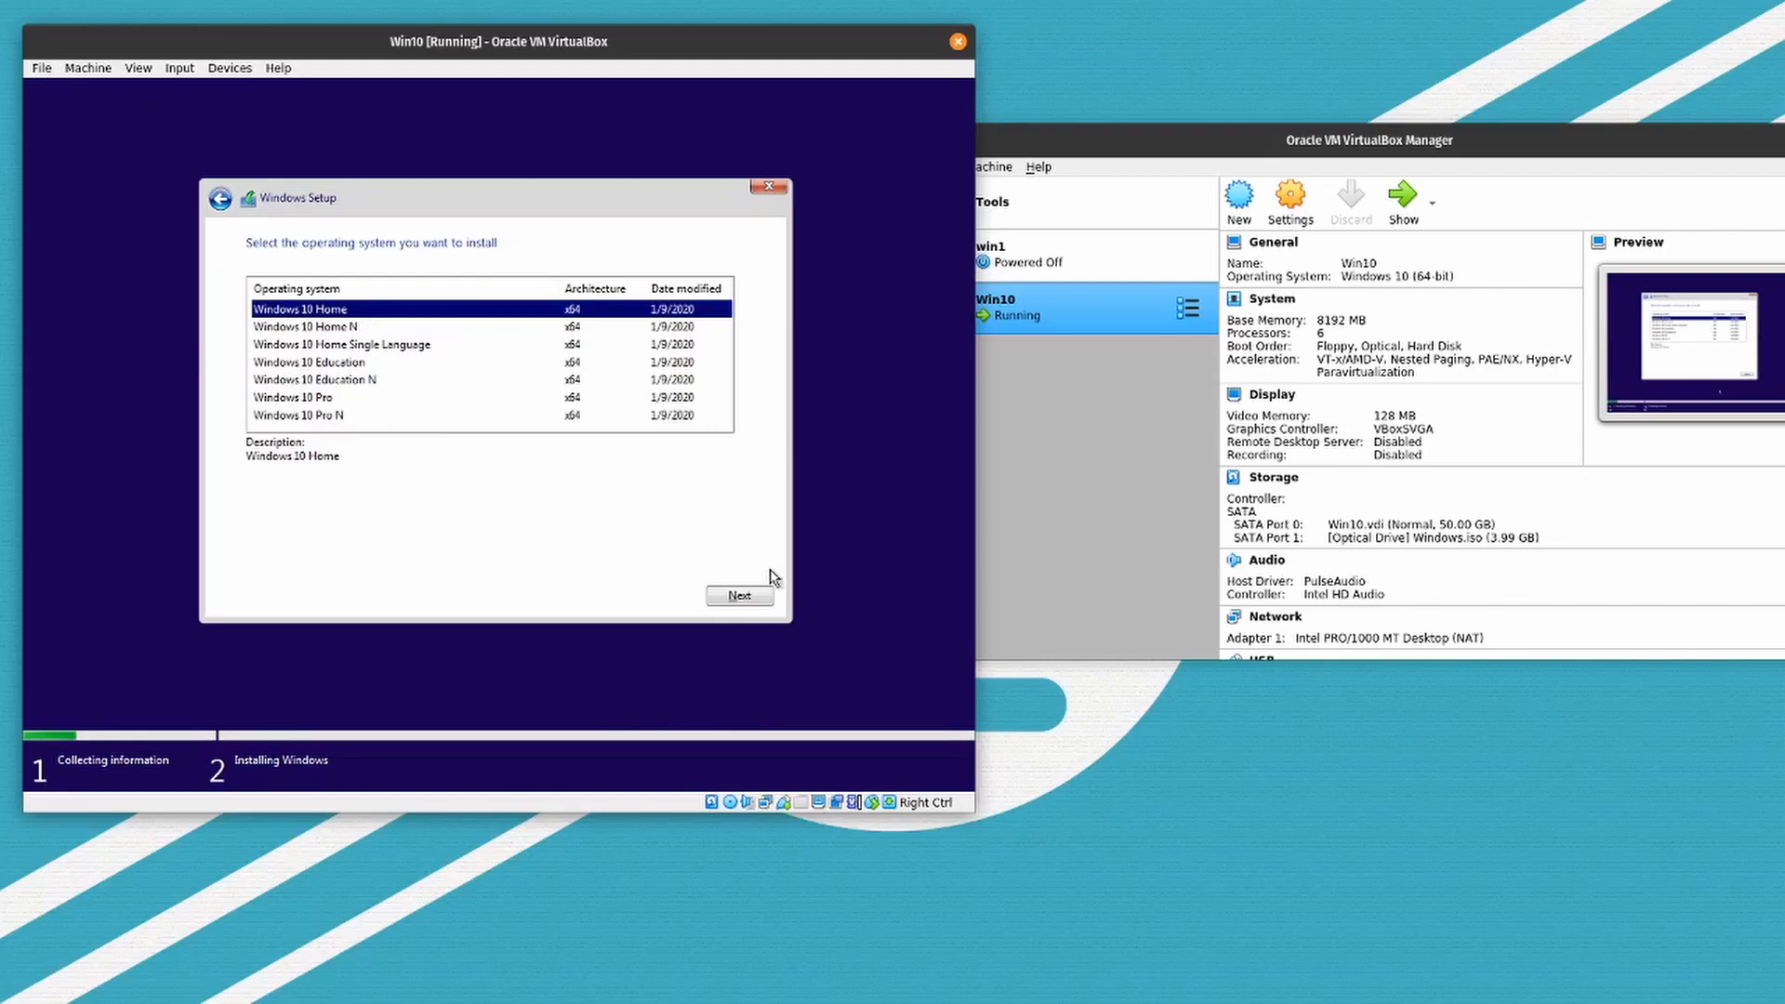
{"action": "left_click", "coordinate": [754, 598]}
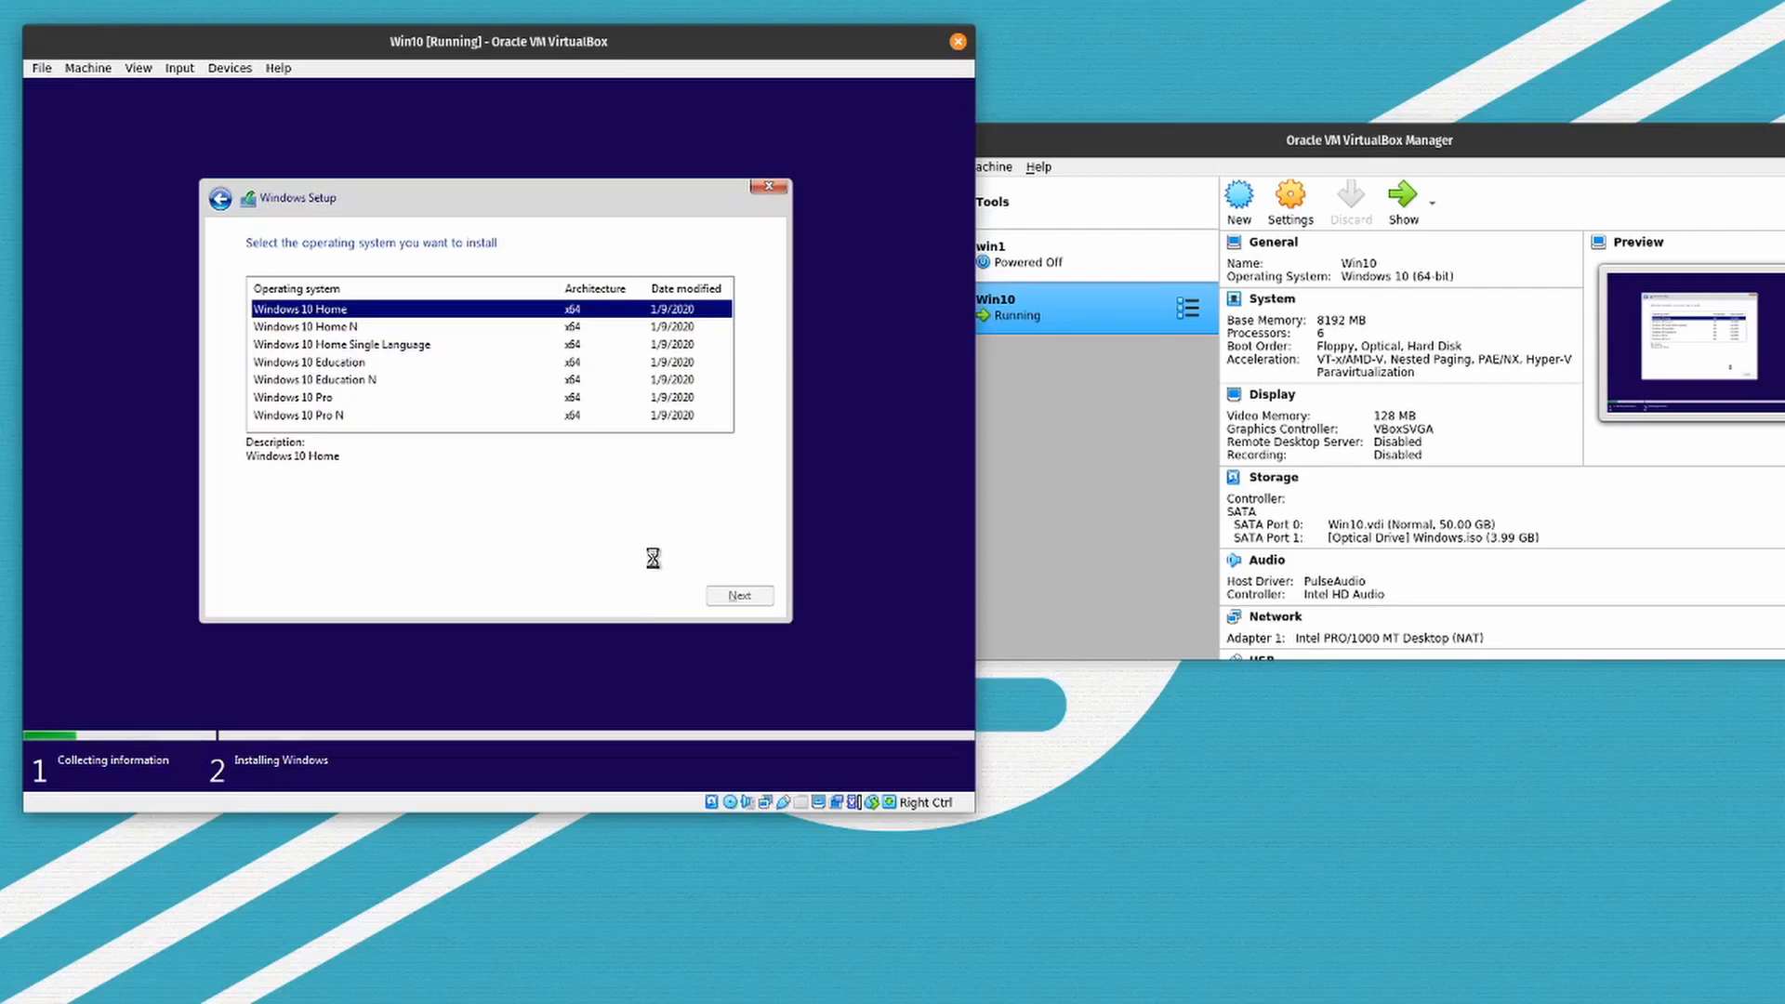
- Accept the license terms and start a custom installation of Windows on Drive 0 Unallocated Space
{"action": "left_click", "coordinate": [267, 555]}
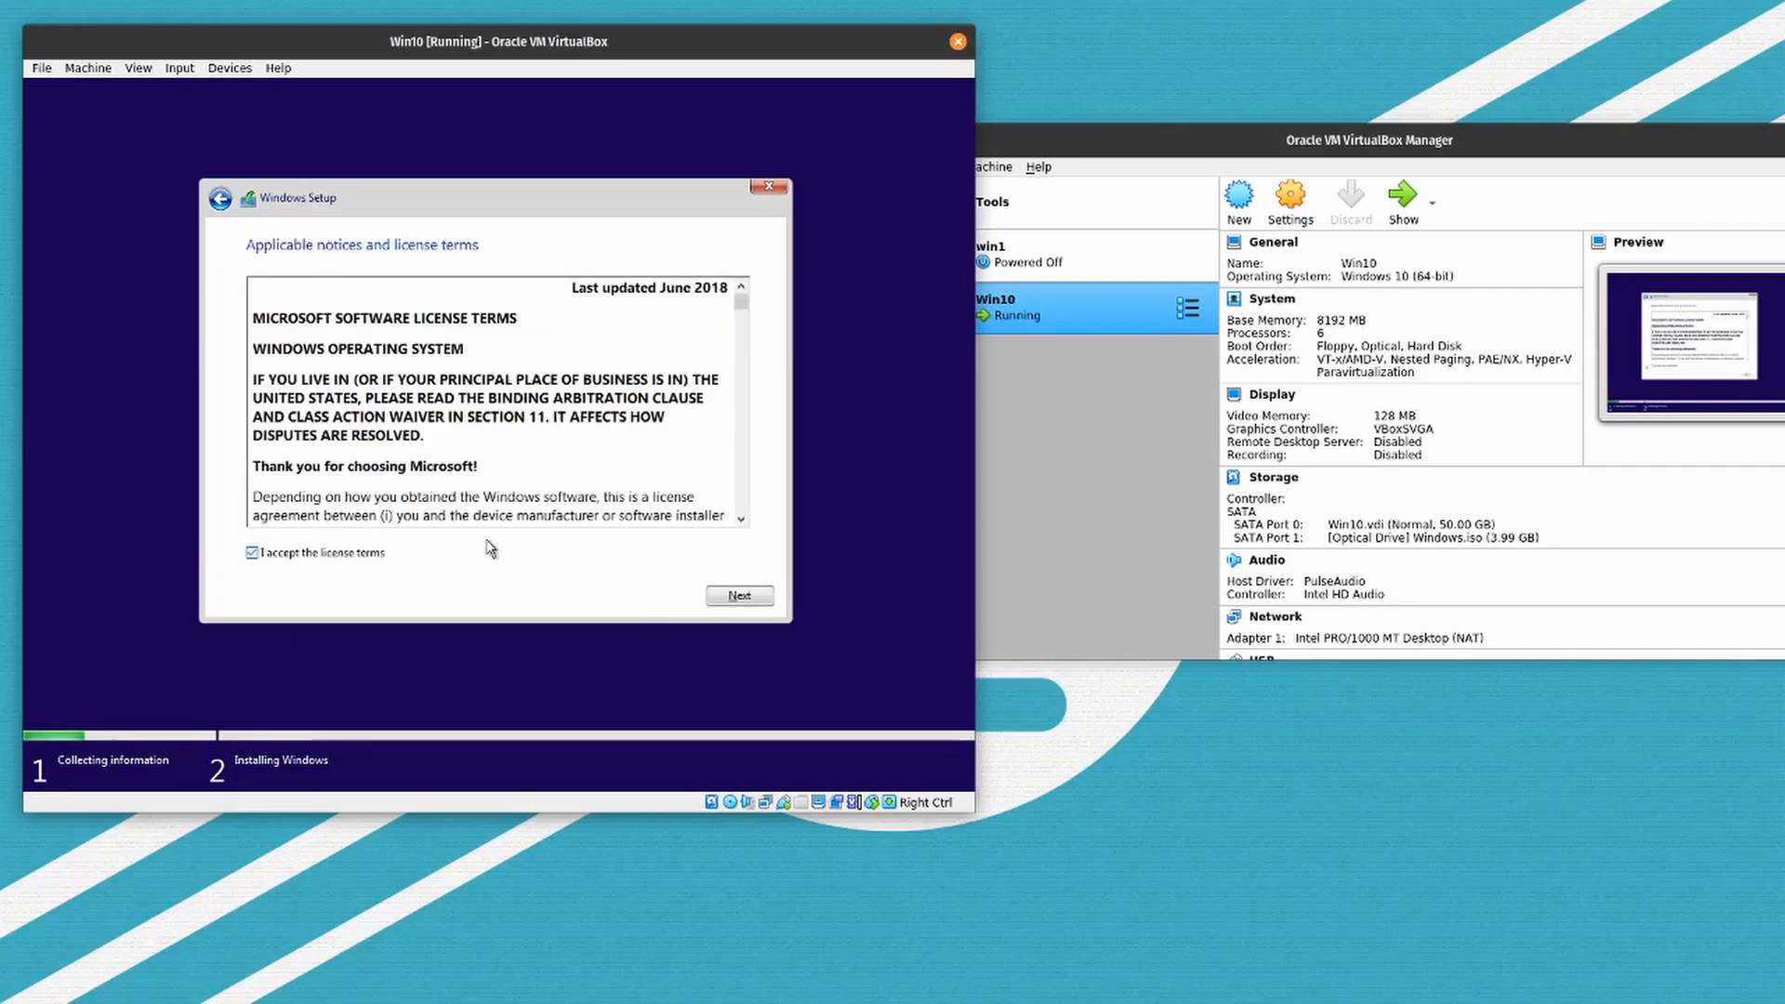
{"action": "left_click", "coordinate": [734, 596]}
{"action": "left_click", "coordinate": [350, 402]}
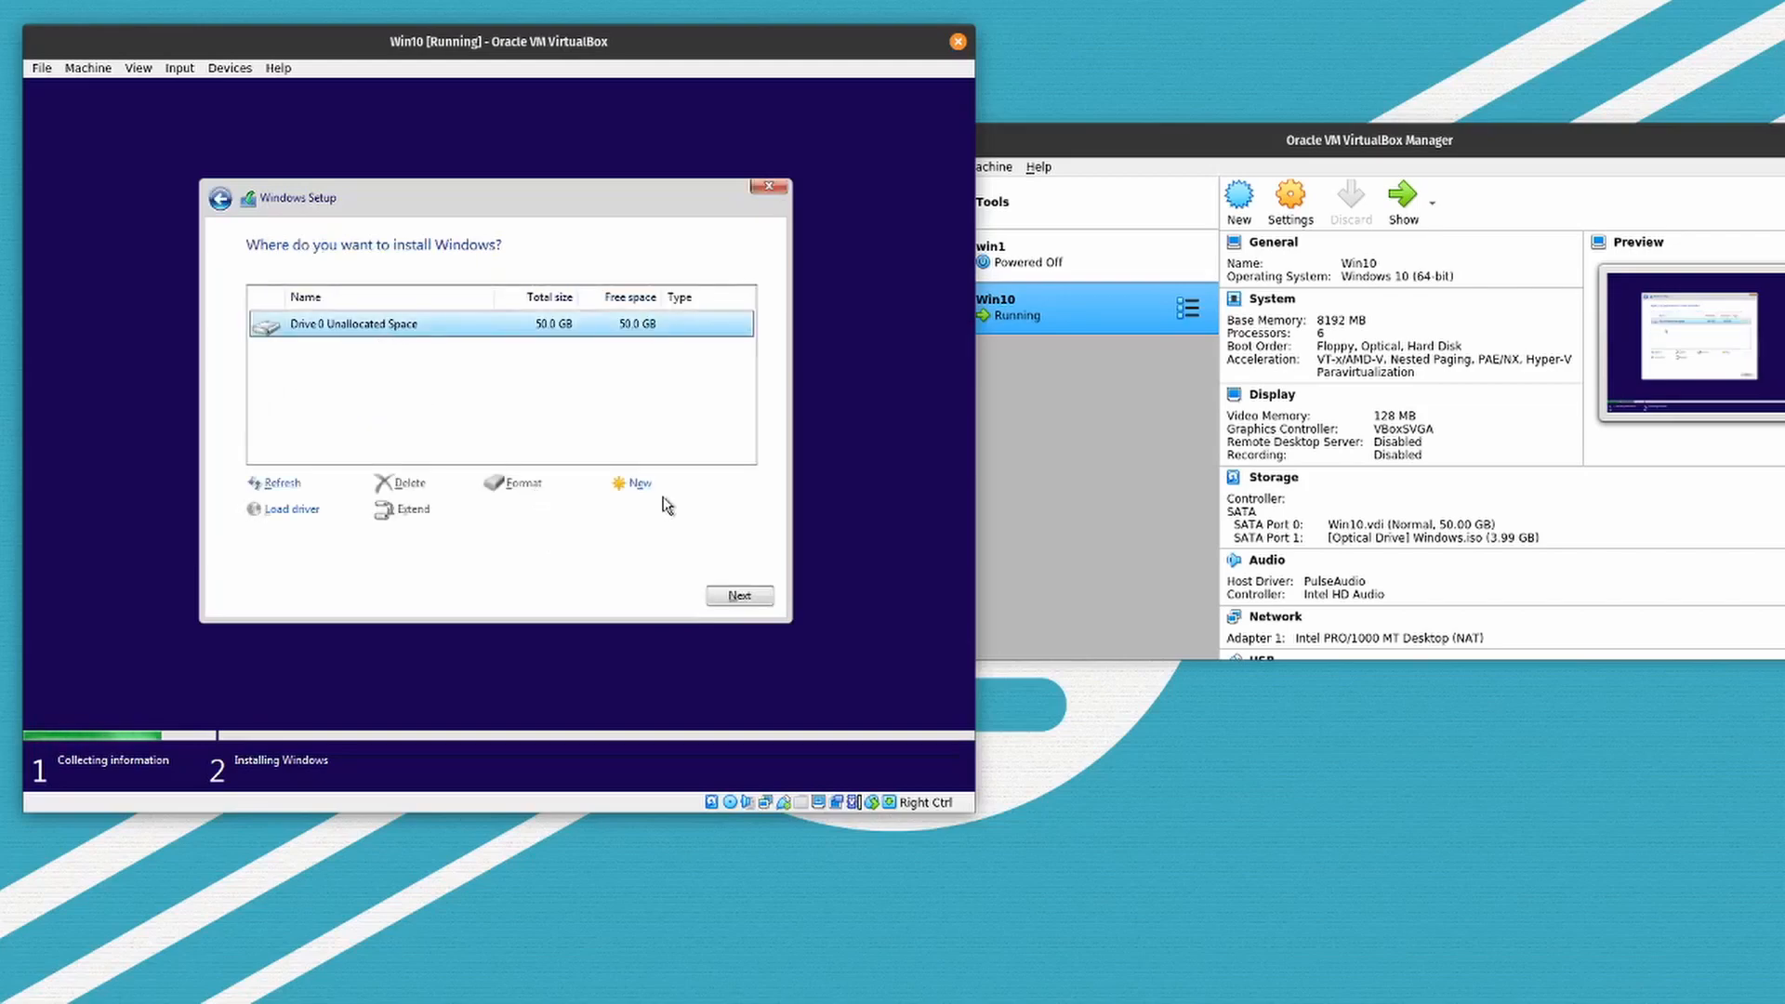
{"action": "left_click", "coordinate": [740, 595]}
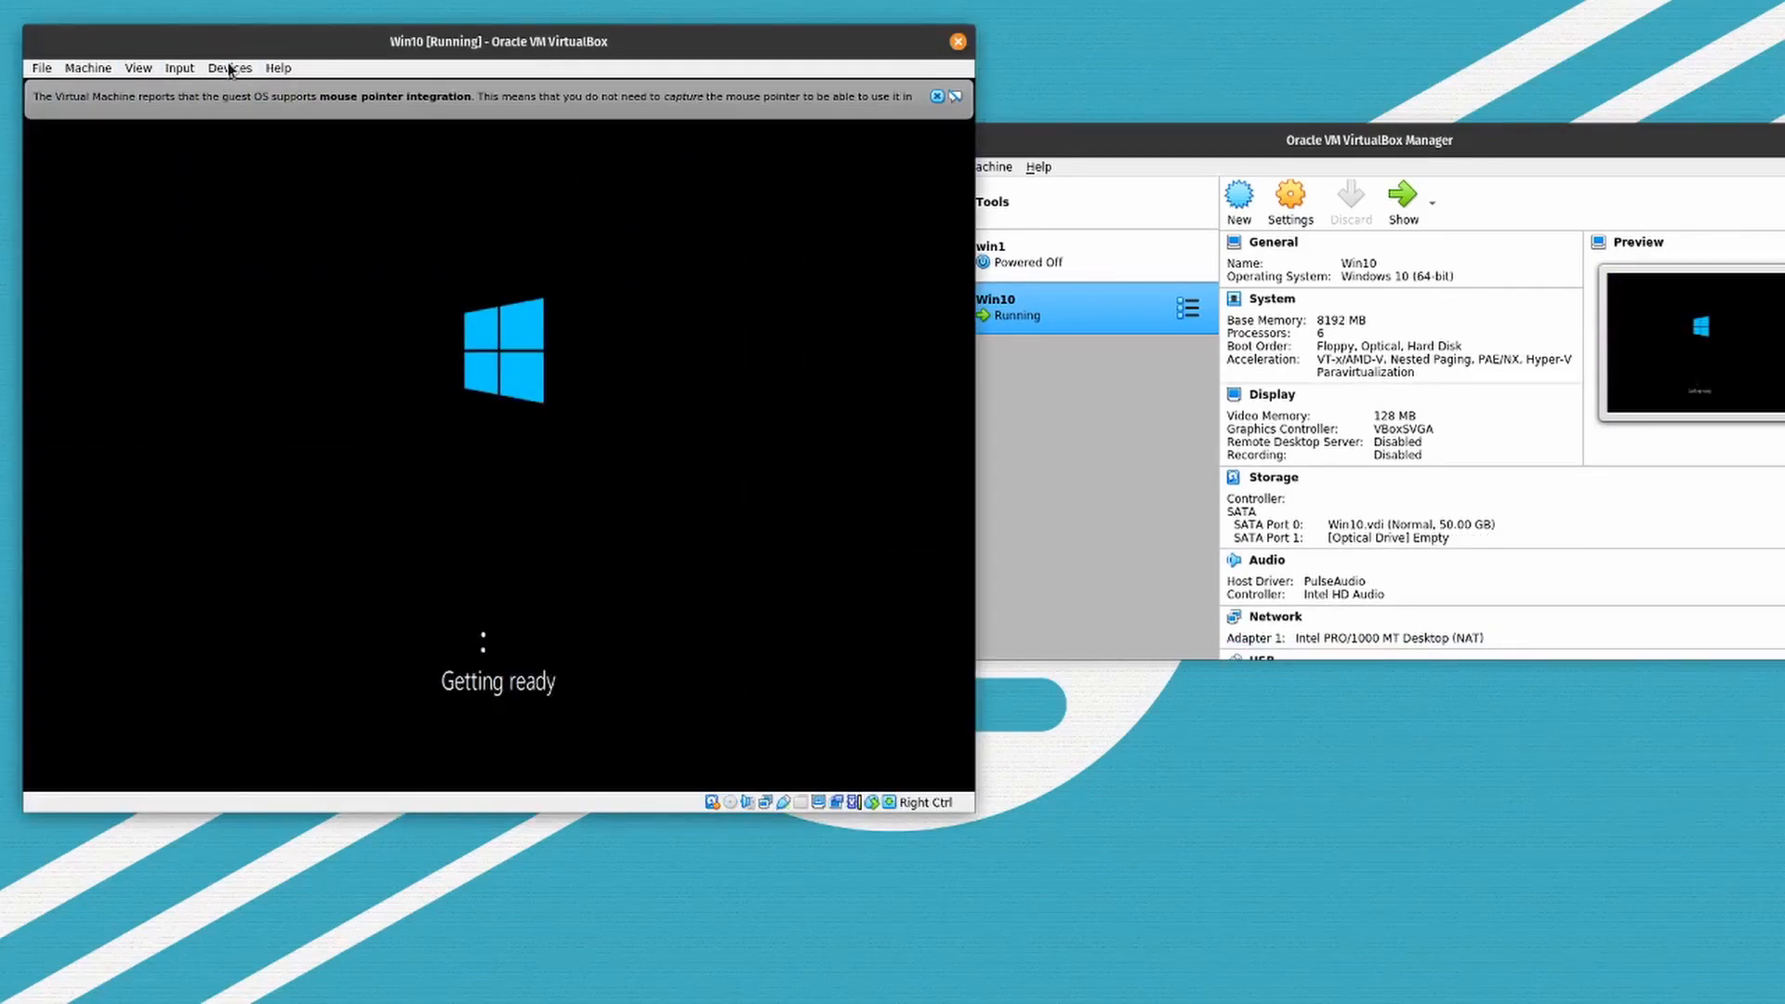
- Maximize the virtual machine window and set up Windows for the United States with only the US keyboard layout
{"action": "double_click", "coordinate": [917, 46]}
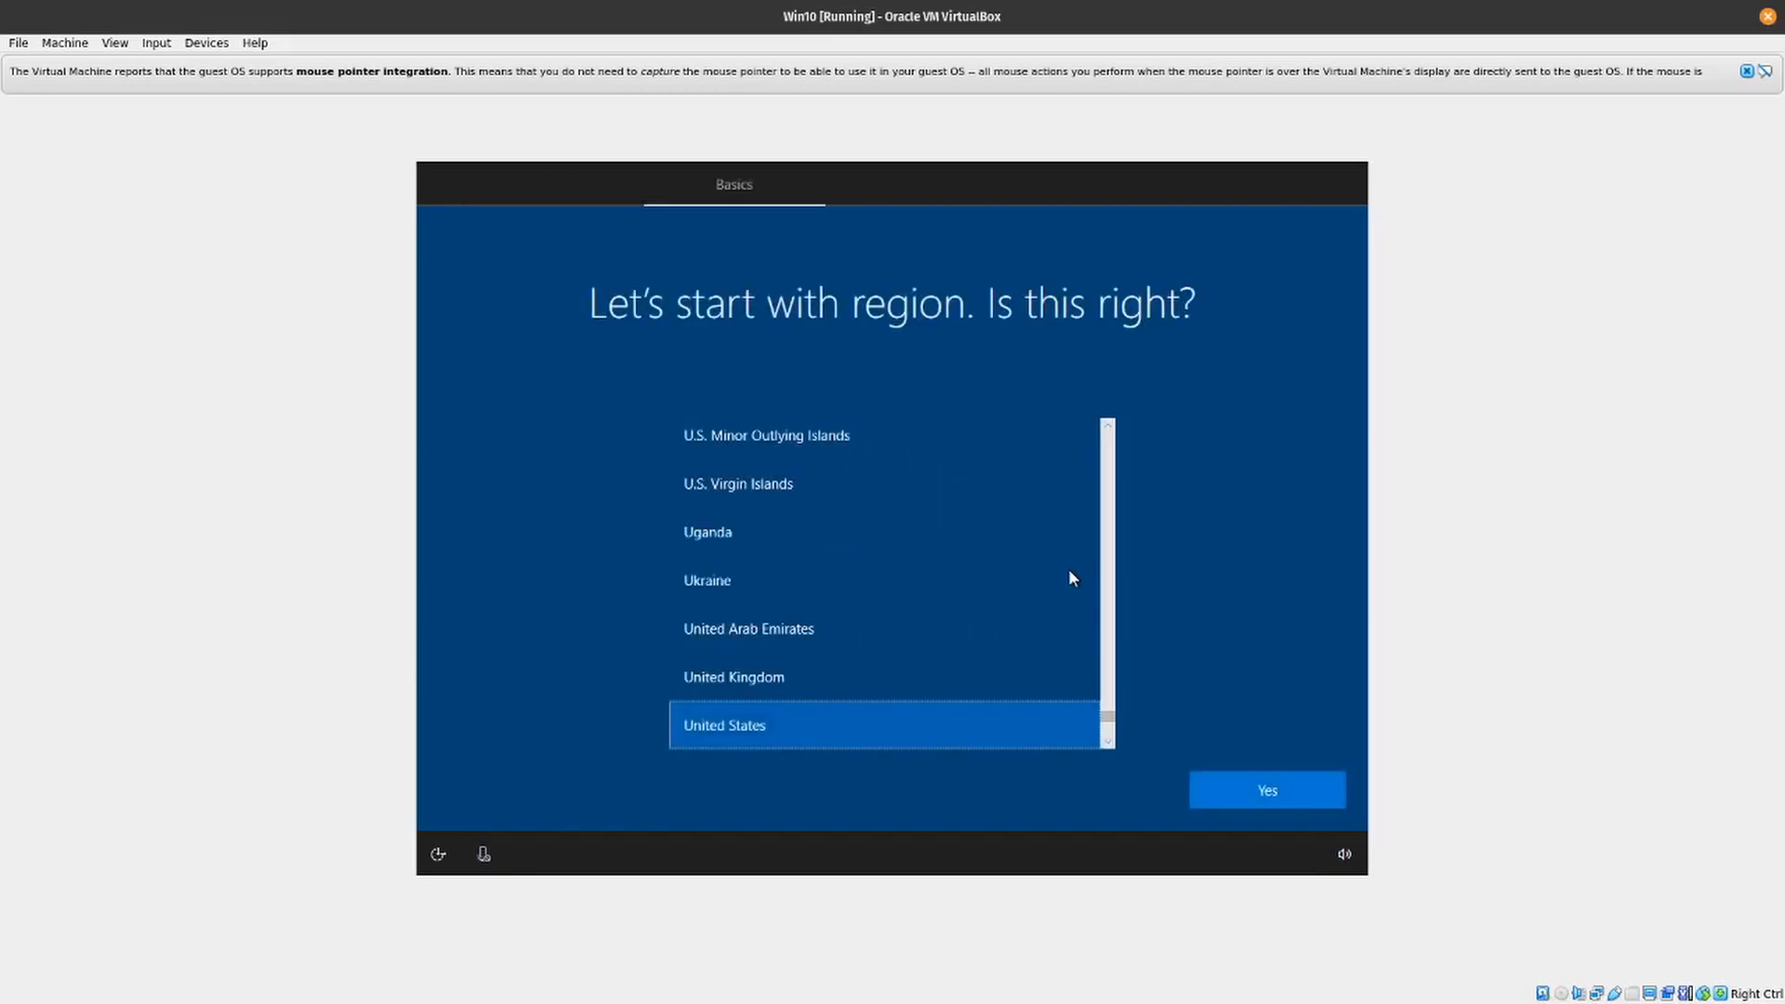
{"action": "left_click", "coordinate": [1222, 779]}
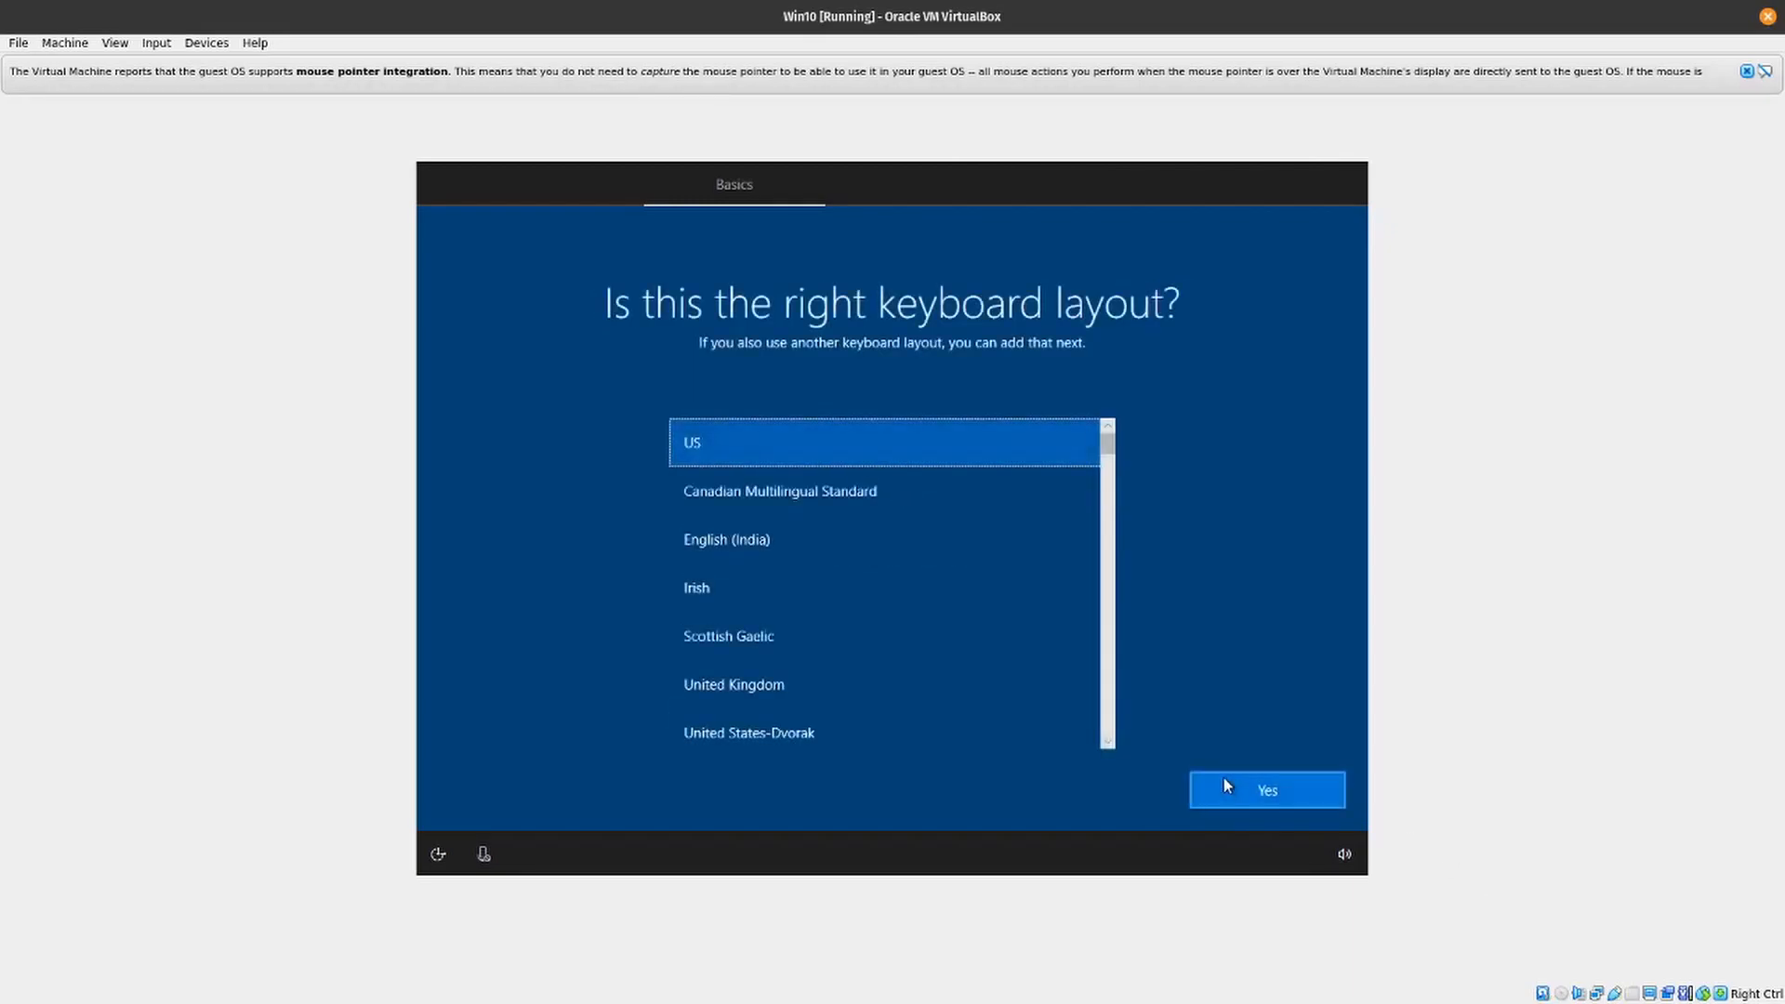
{"action": "left_click", "coordinate": [1266, 786]}
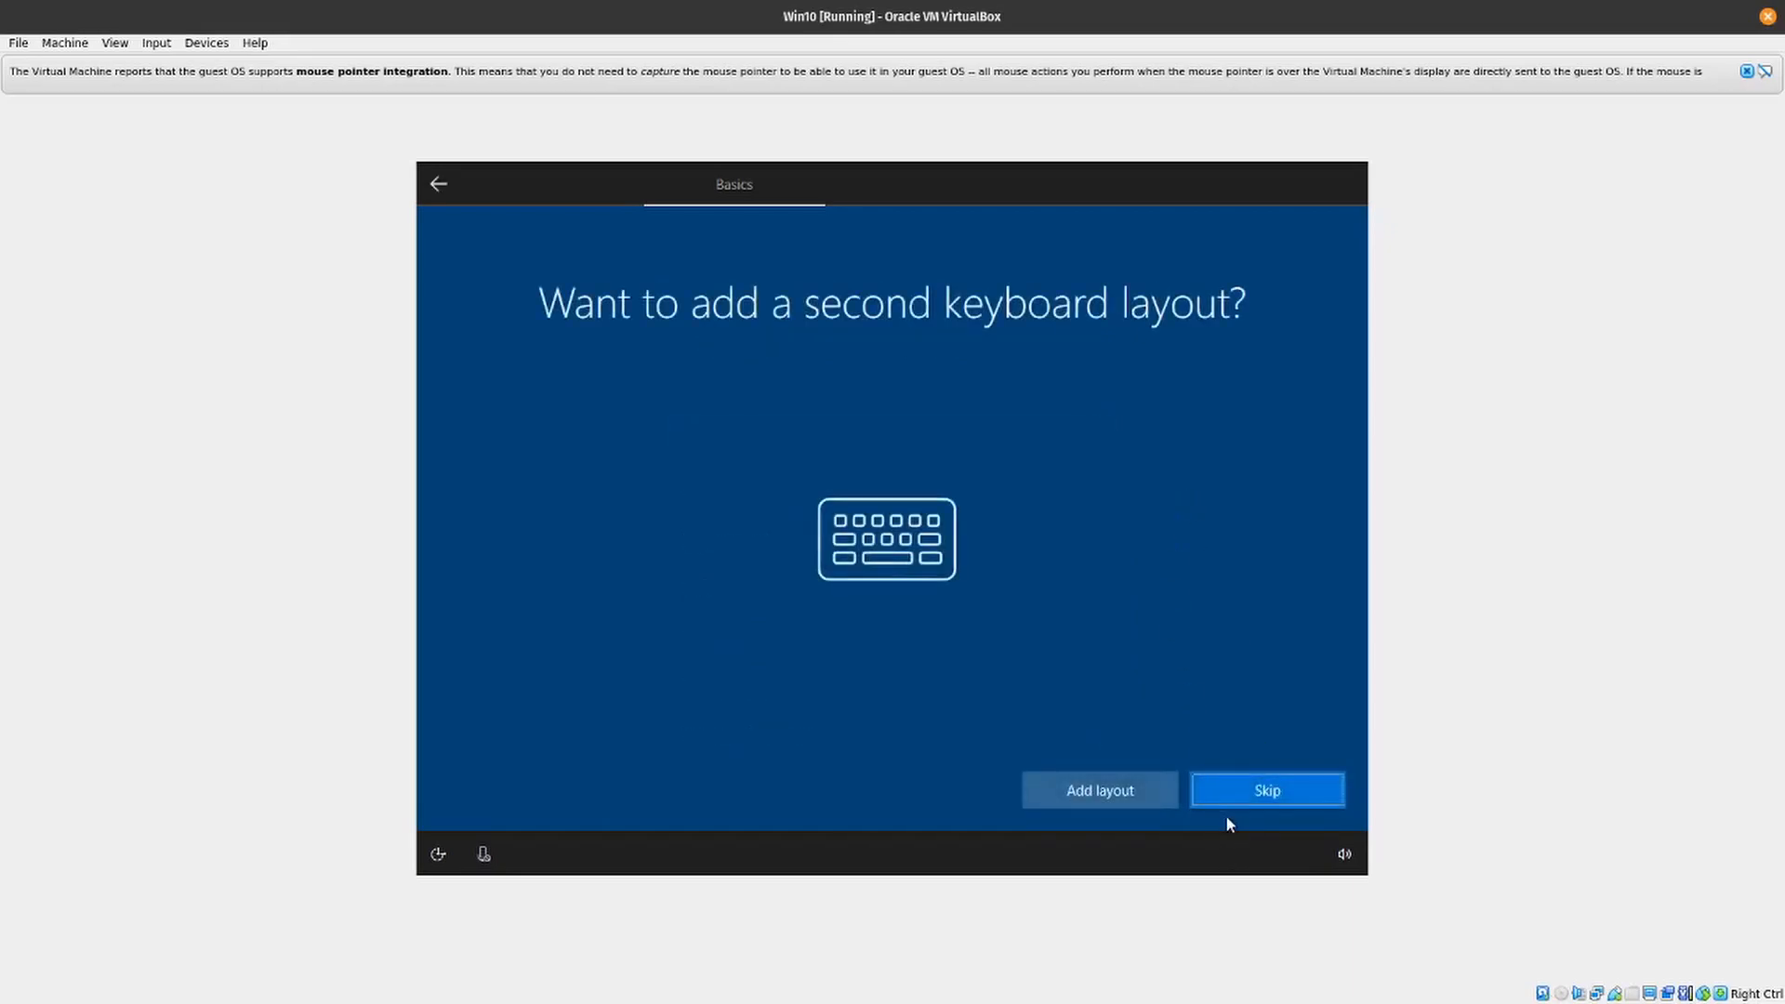
{"action": "left_click", "coordinate": [1246, 787]}
{"action": "left_click", "coordinate": [1746, 73]}
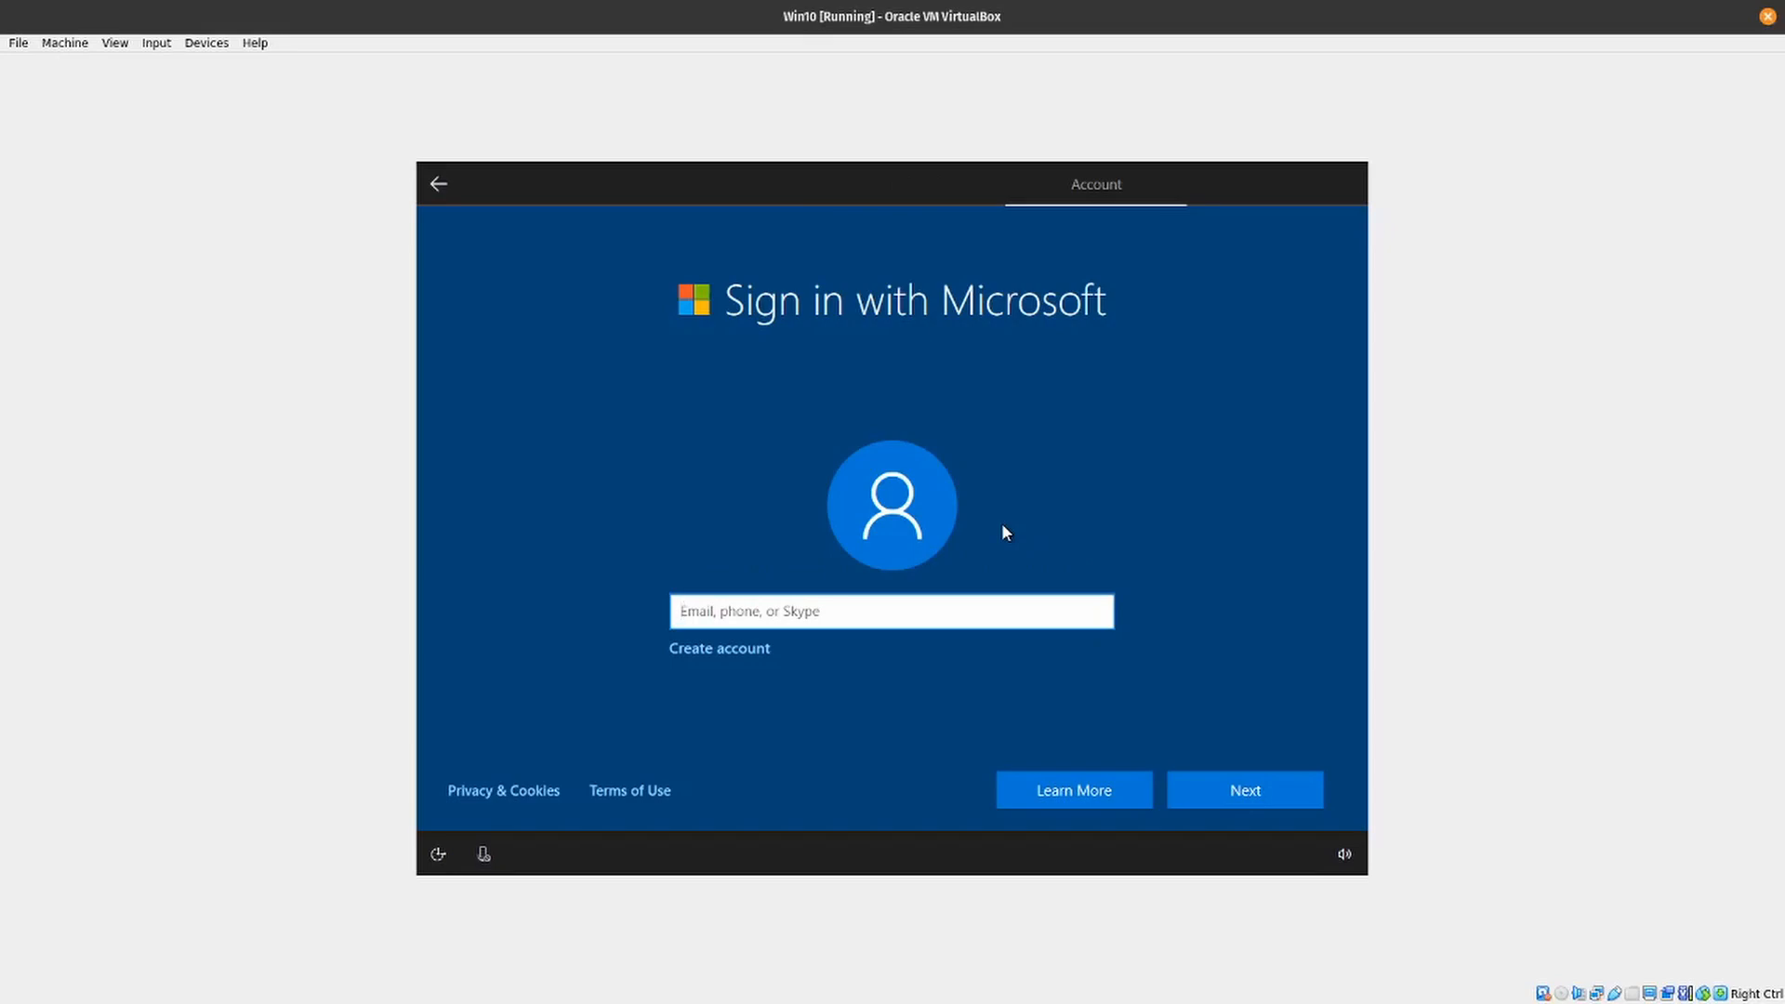
- Try to sign in to Microsoft with the account name Fasterfix and a blank password
{"action": "key", "text": "Return"}
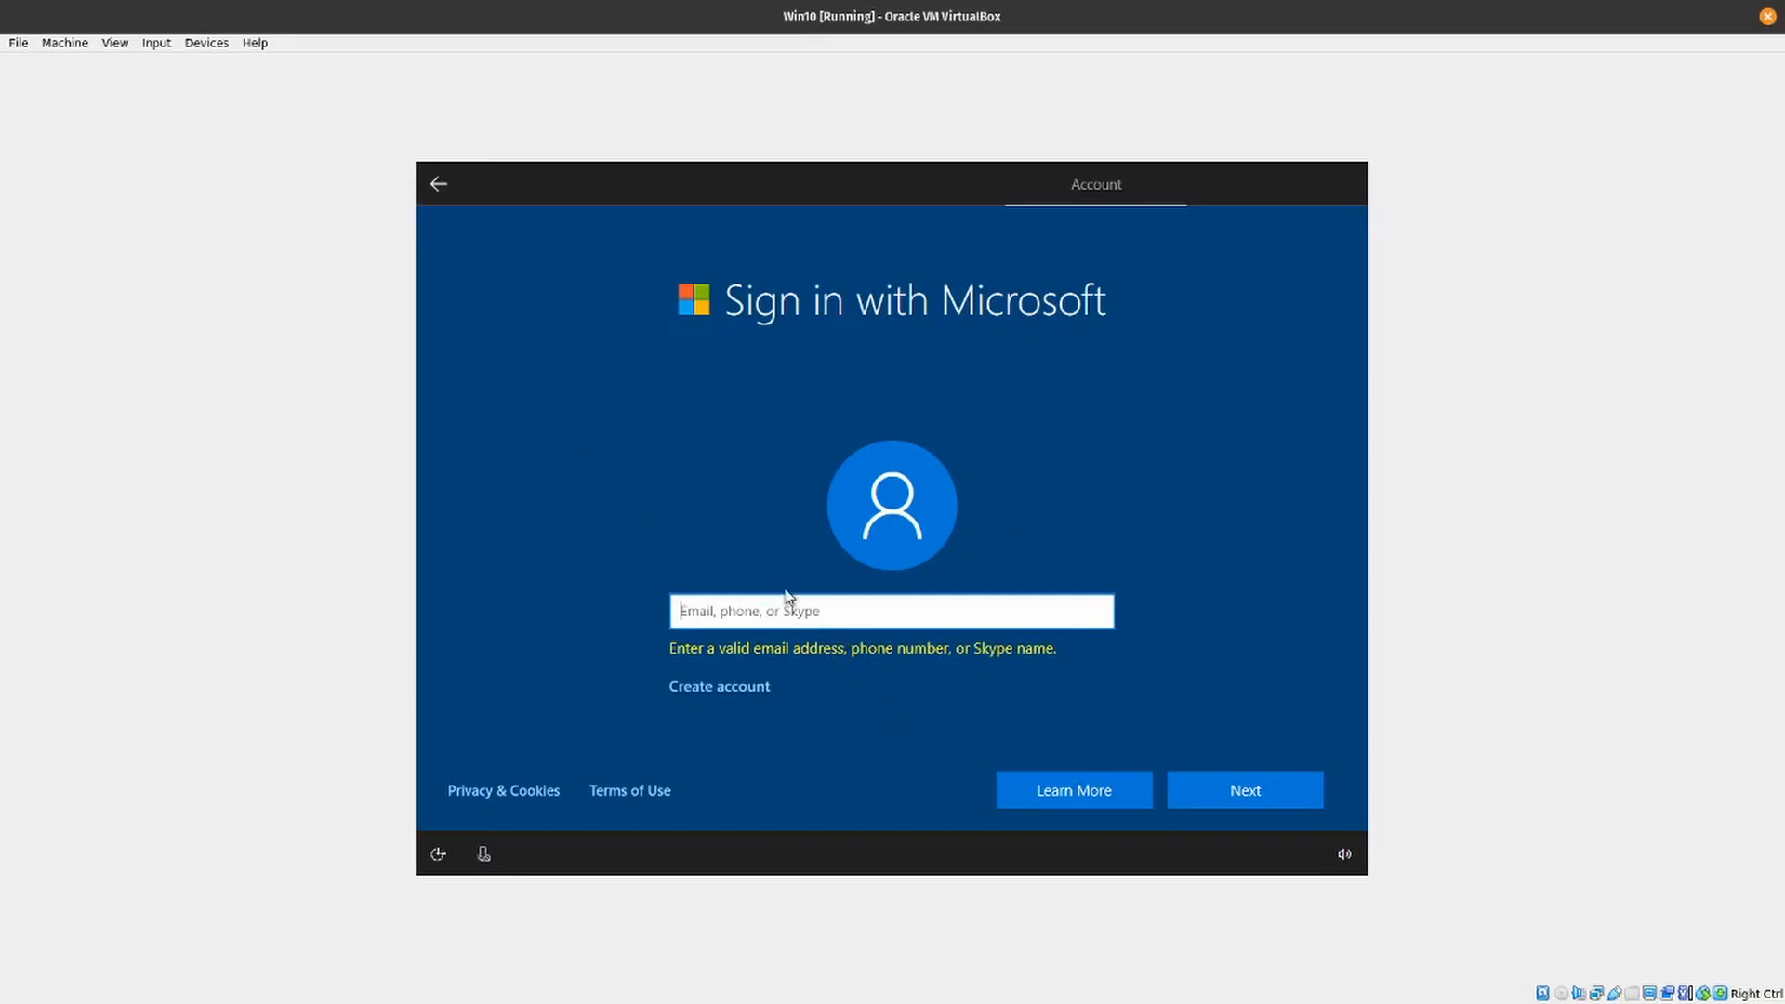
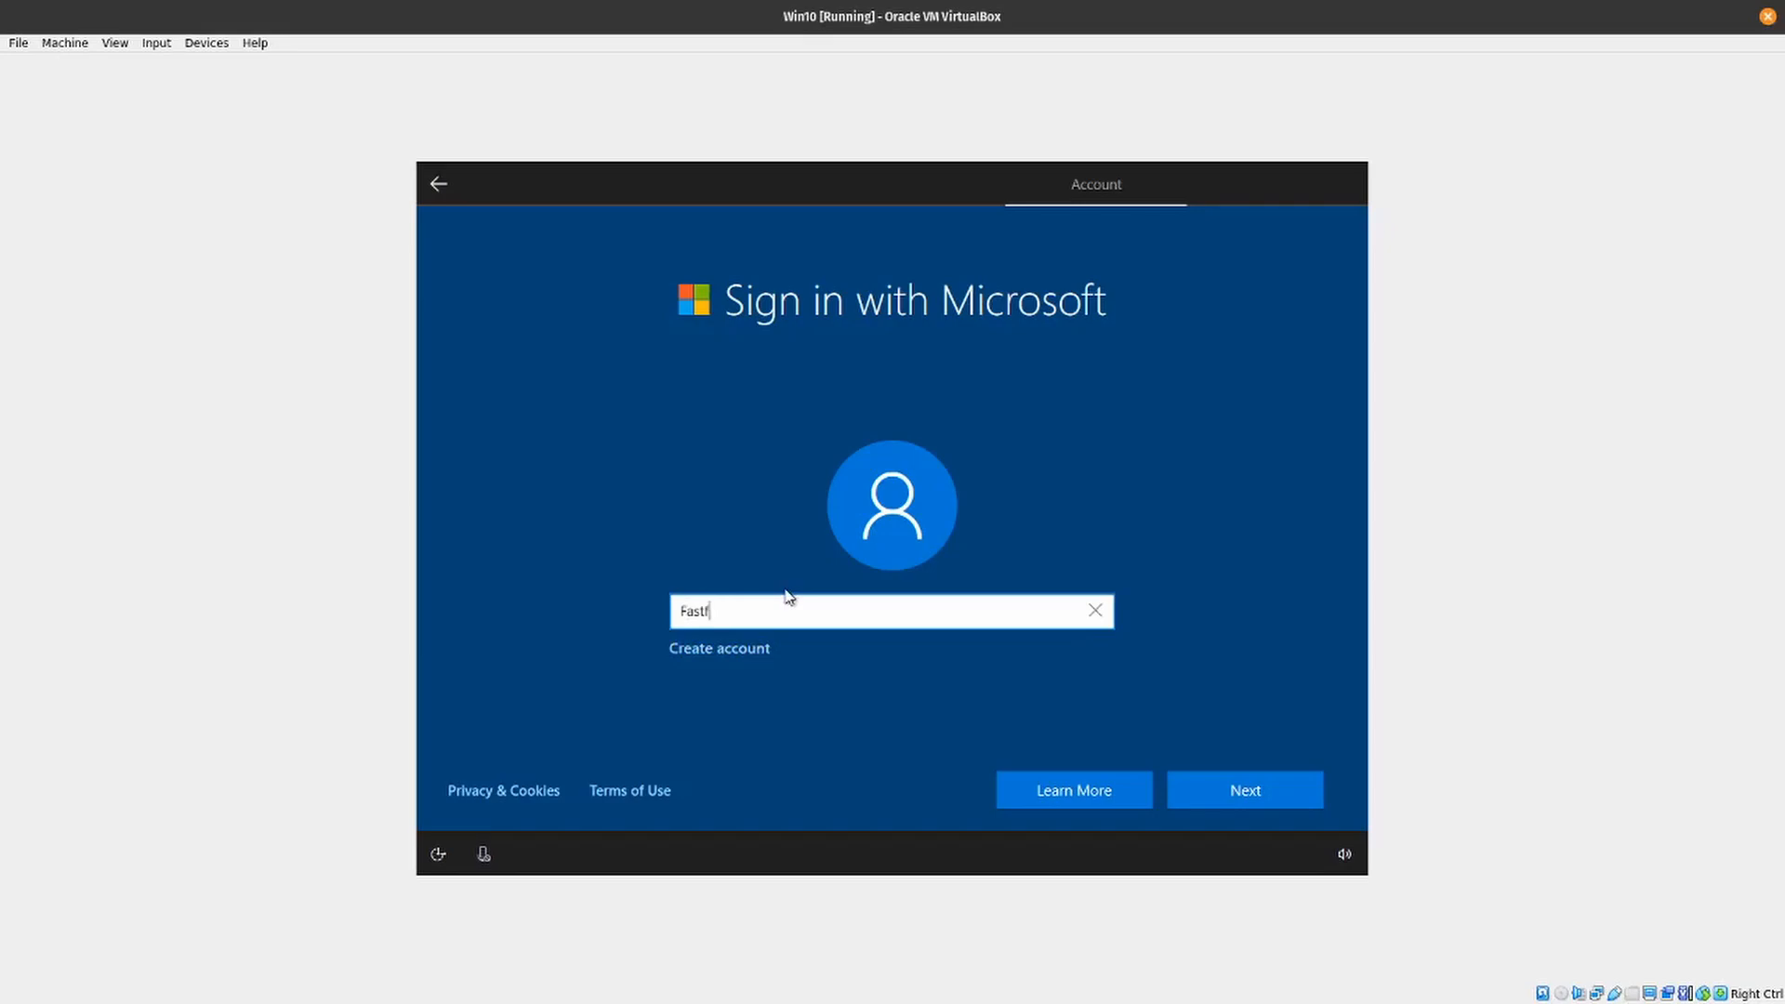
{"action": "key", "text": "Return"}
{"action": "key", "text": "Return"}
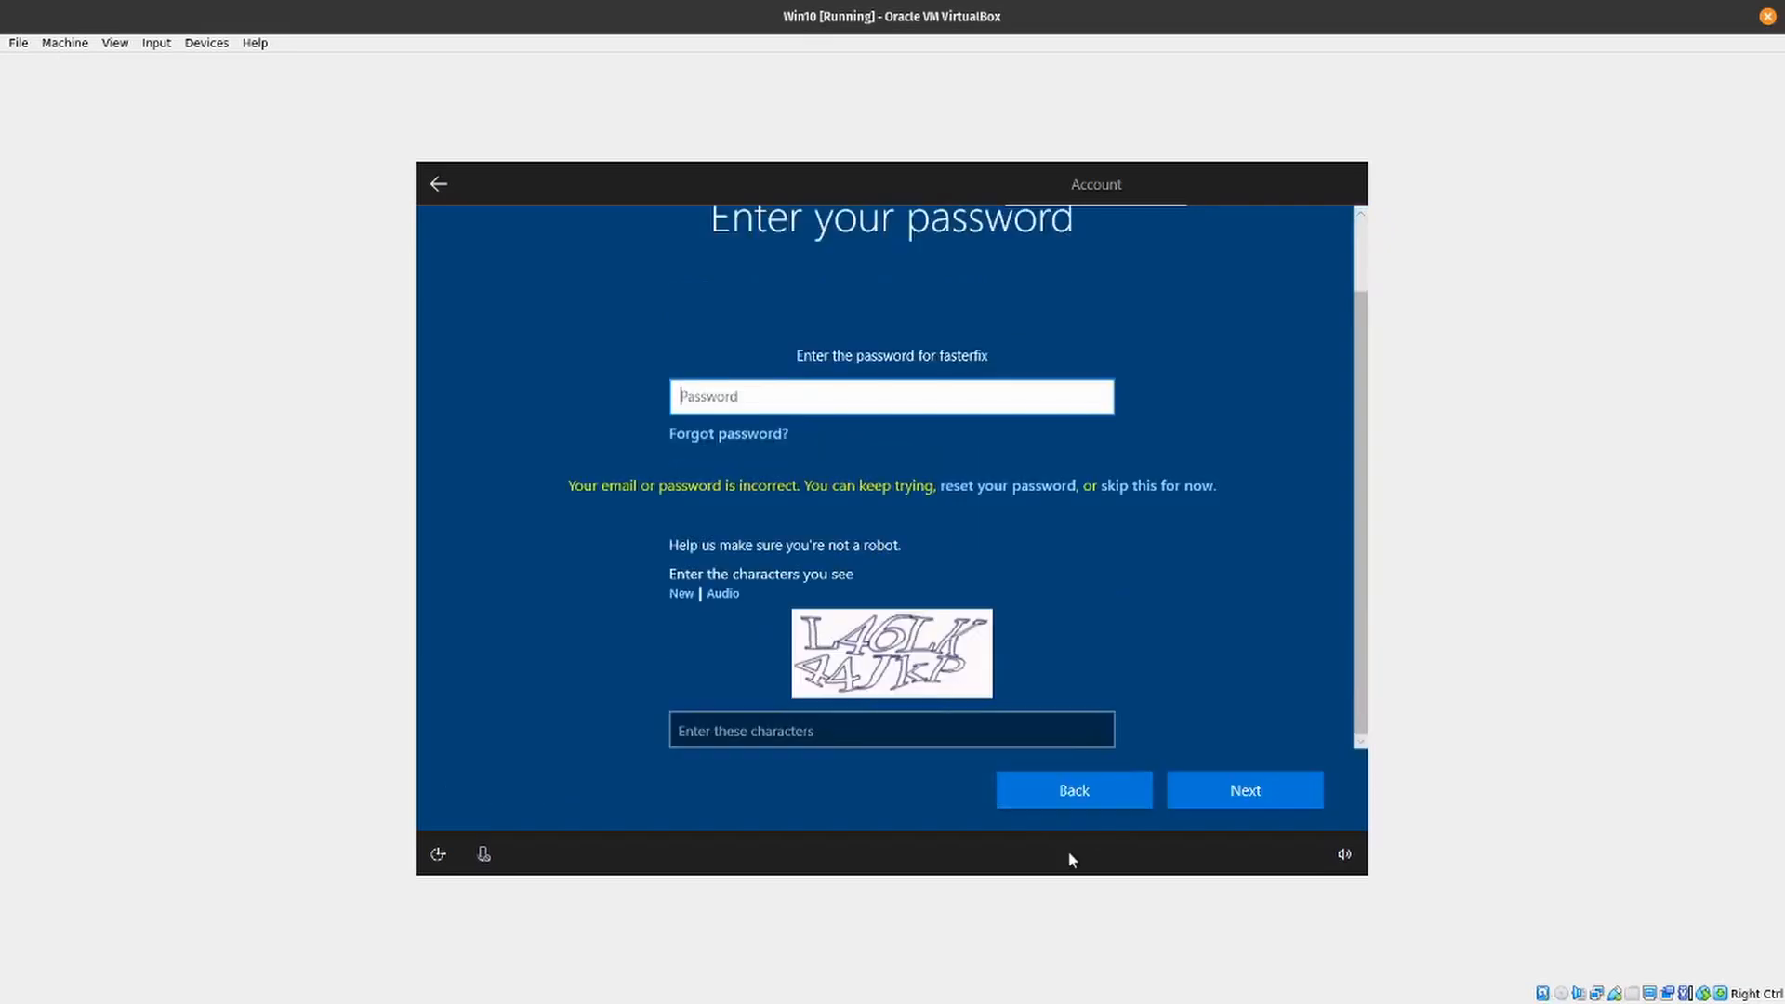
- Go back from the Microsoft password page and choose an offline account with the limited experience
{"action": "left_click", "coordinate": [1081, 798]}
{"action": "left_click", "coordinate": [473, 793]}
{"action": "left_click", "coordinate": [527, 789]}
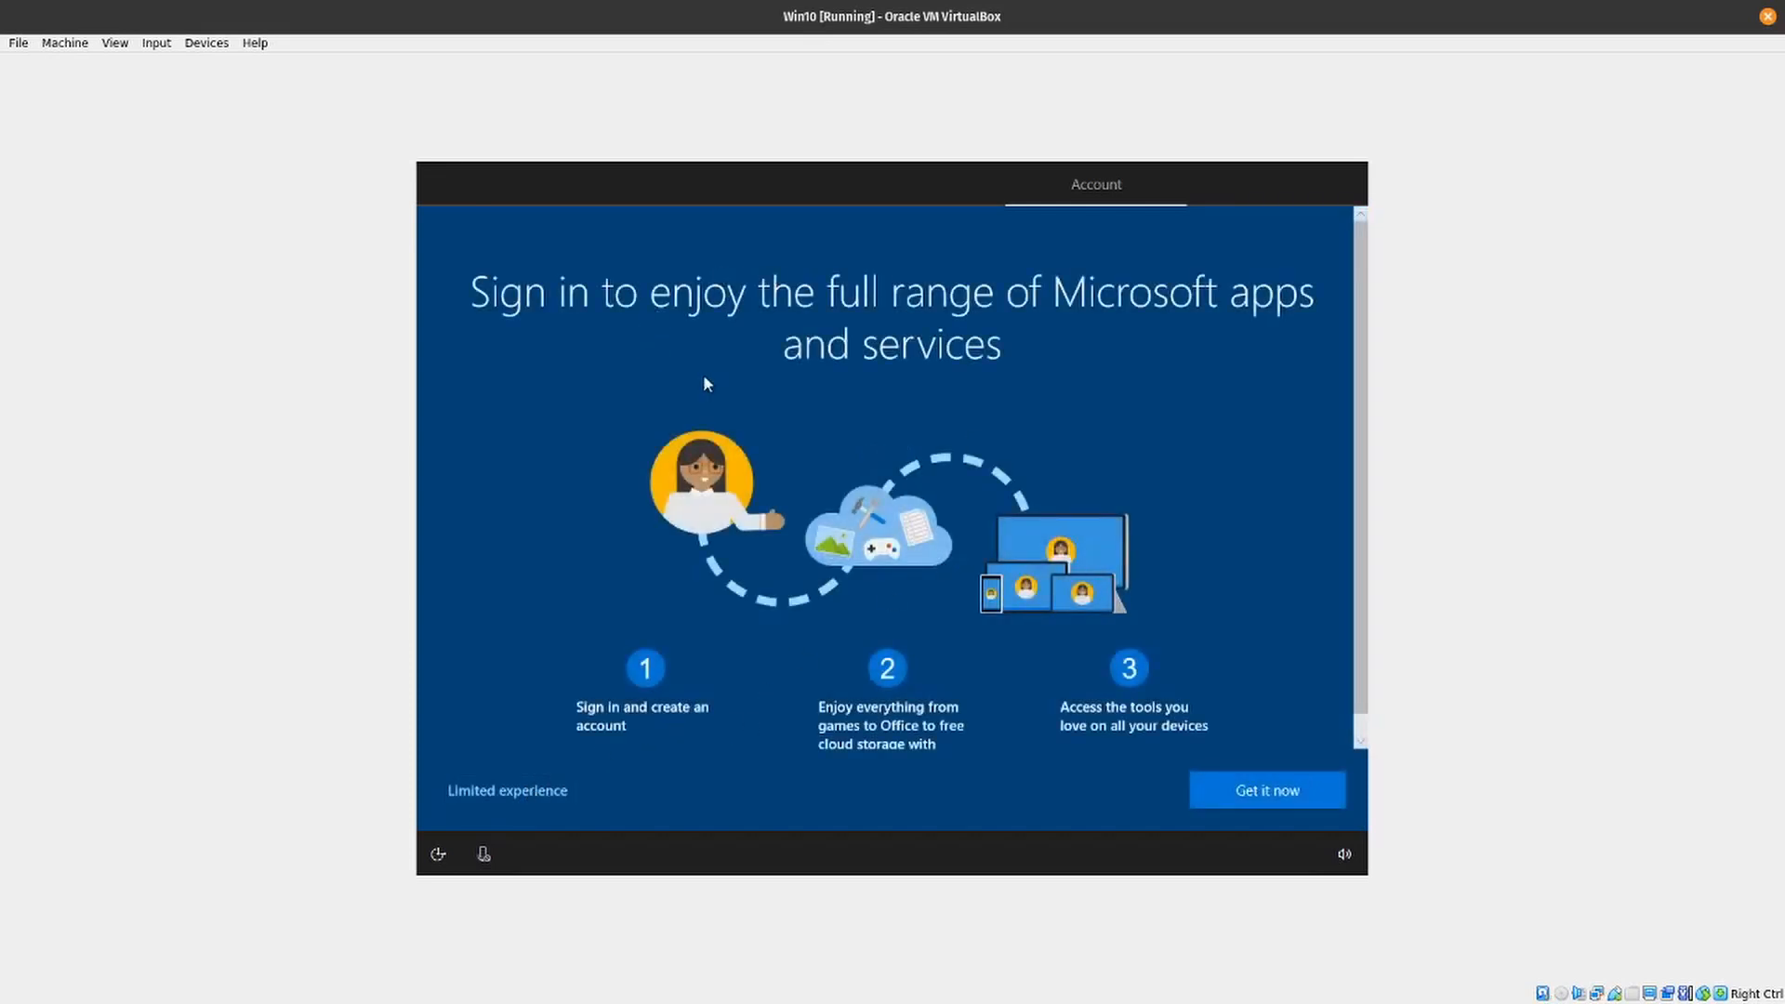
{"action": "scroll", "coordinate": [1189, 640], "scroll_direction": "down", "scroll_amount": 1}
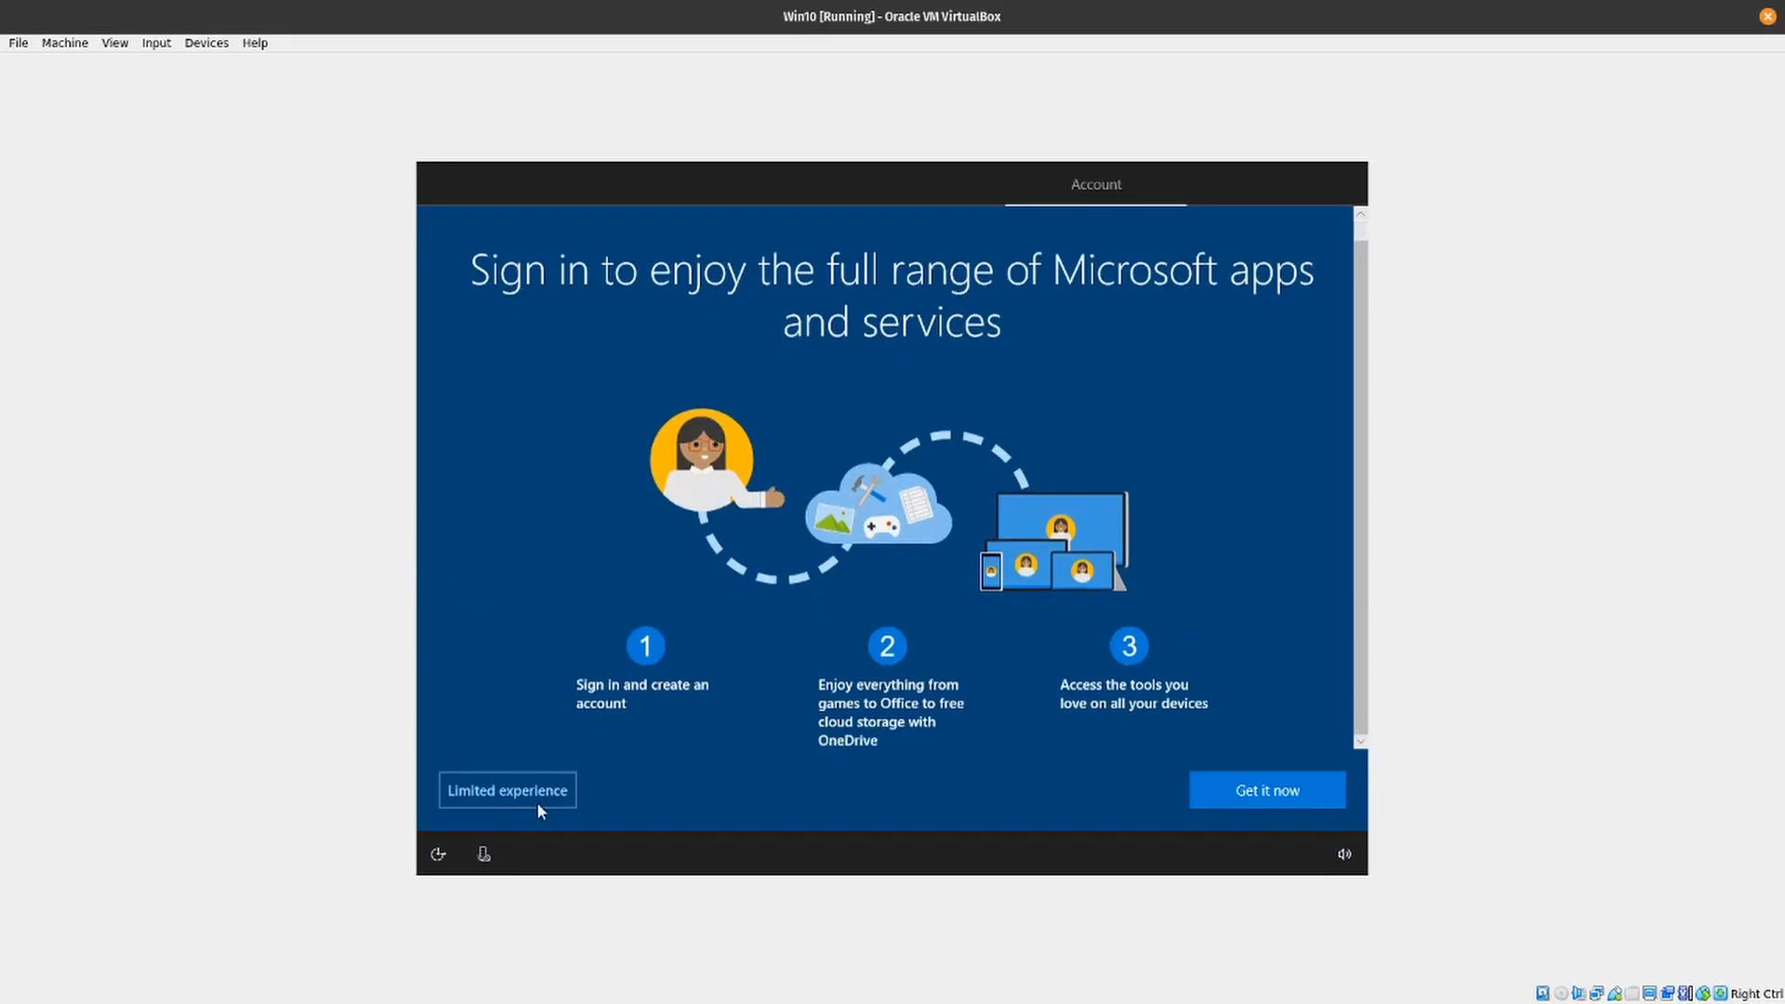
{"action": "left_click", "coordinate": [507, 790]}
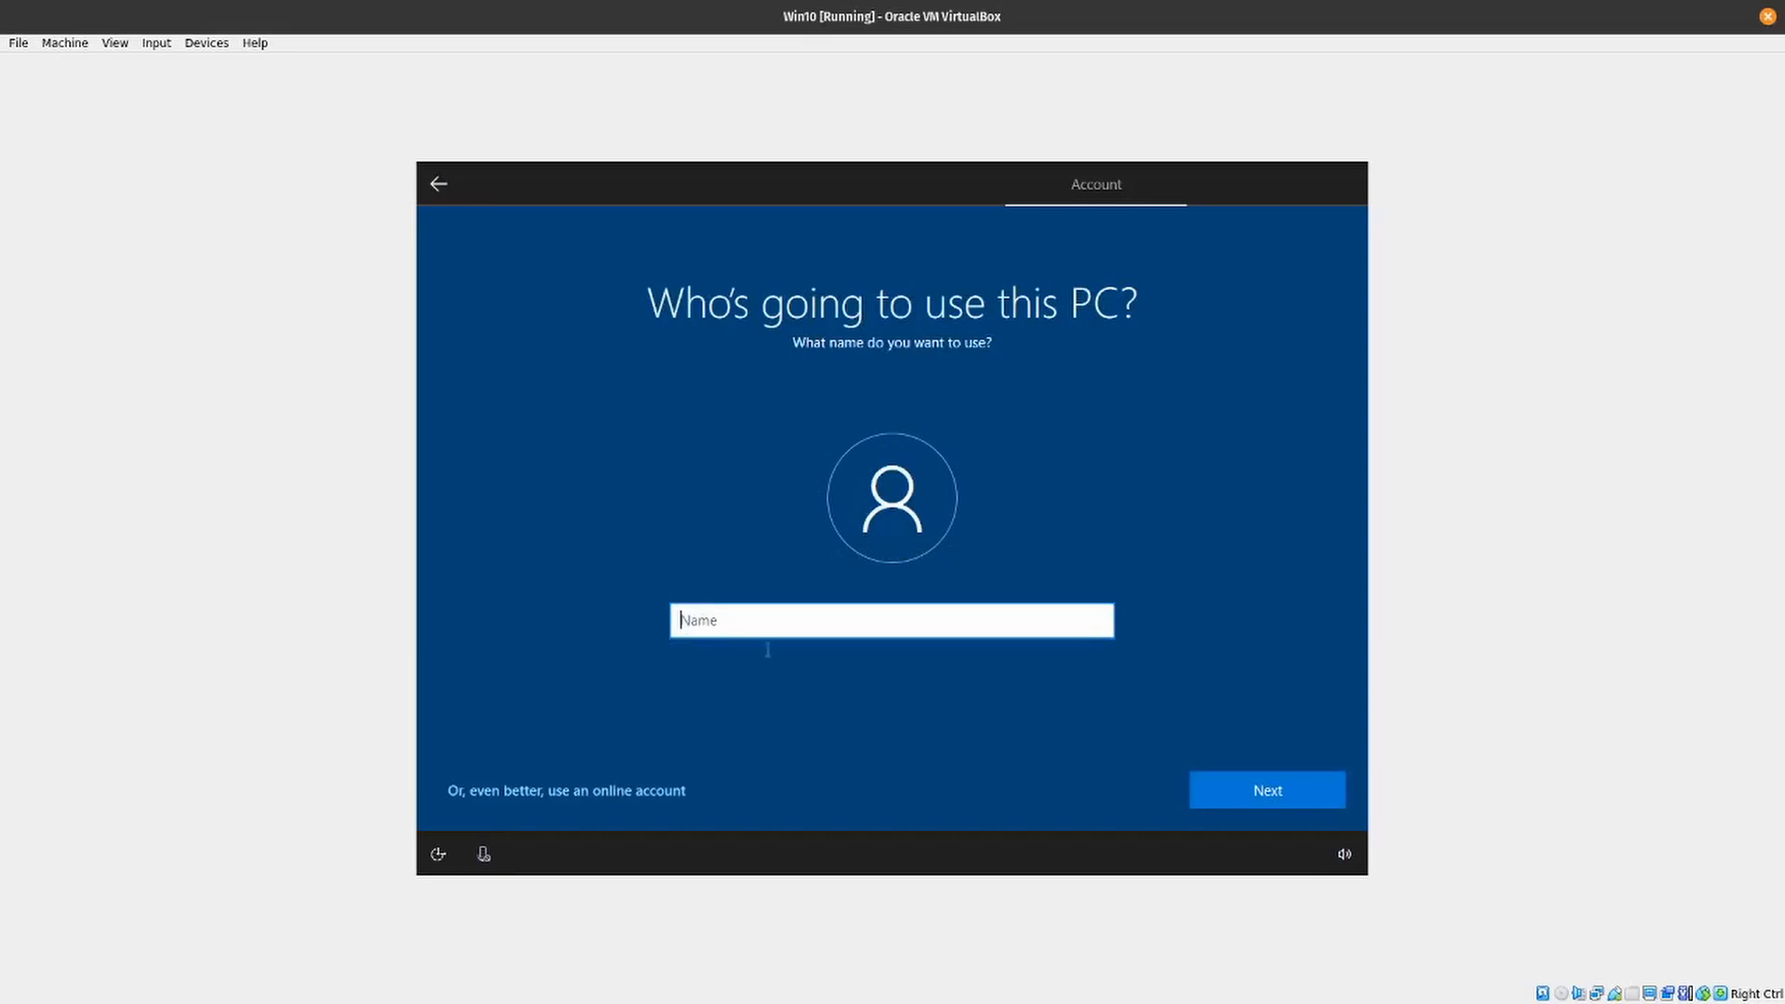
- Name the local user of this PC FasterFix and continue to the password page
{"action": "type", "text": "FasterFix"}
{"action": "key", "text": "Return"}
- Enter a password for the local account and confirm it by entering the same password again
{"action": "type", "text": "•"}
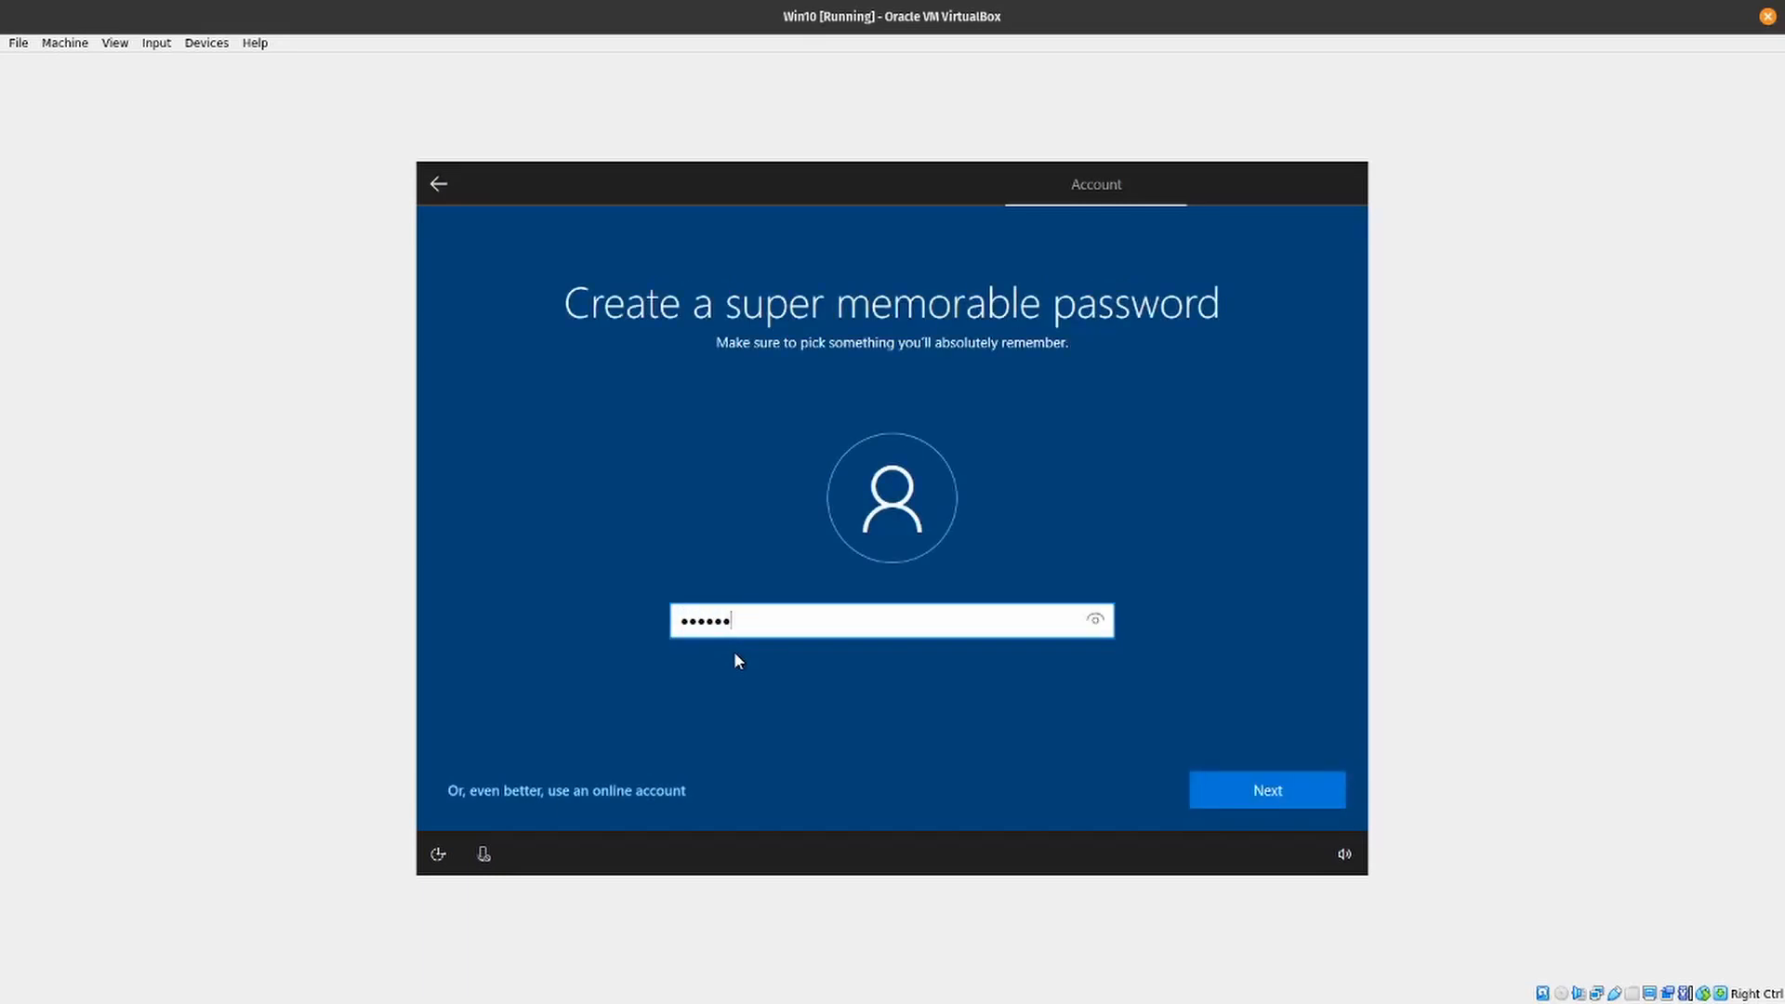
{"action": "type", "text": "•••••••••••••"}
{"action": "key", "text": "Return"}
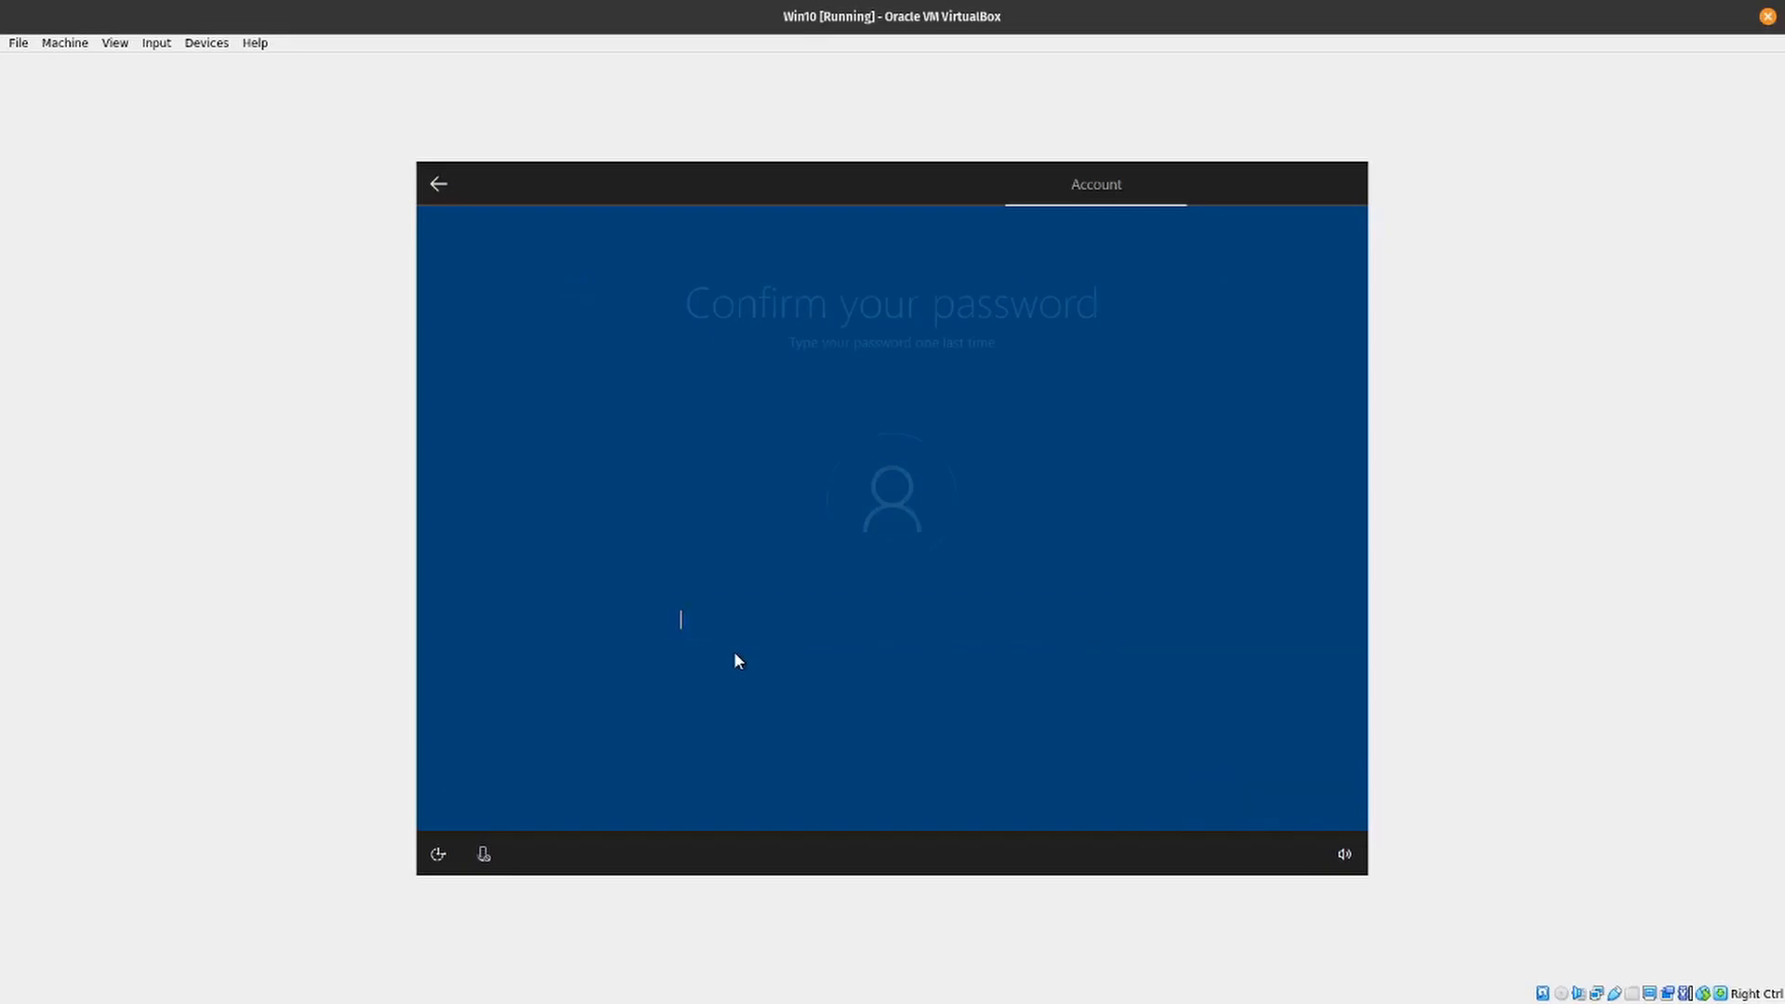
{"action": "type", "text": "•"}
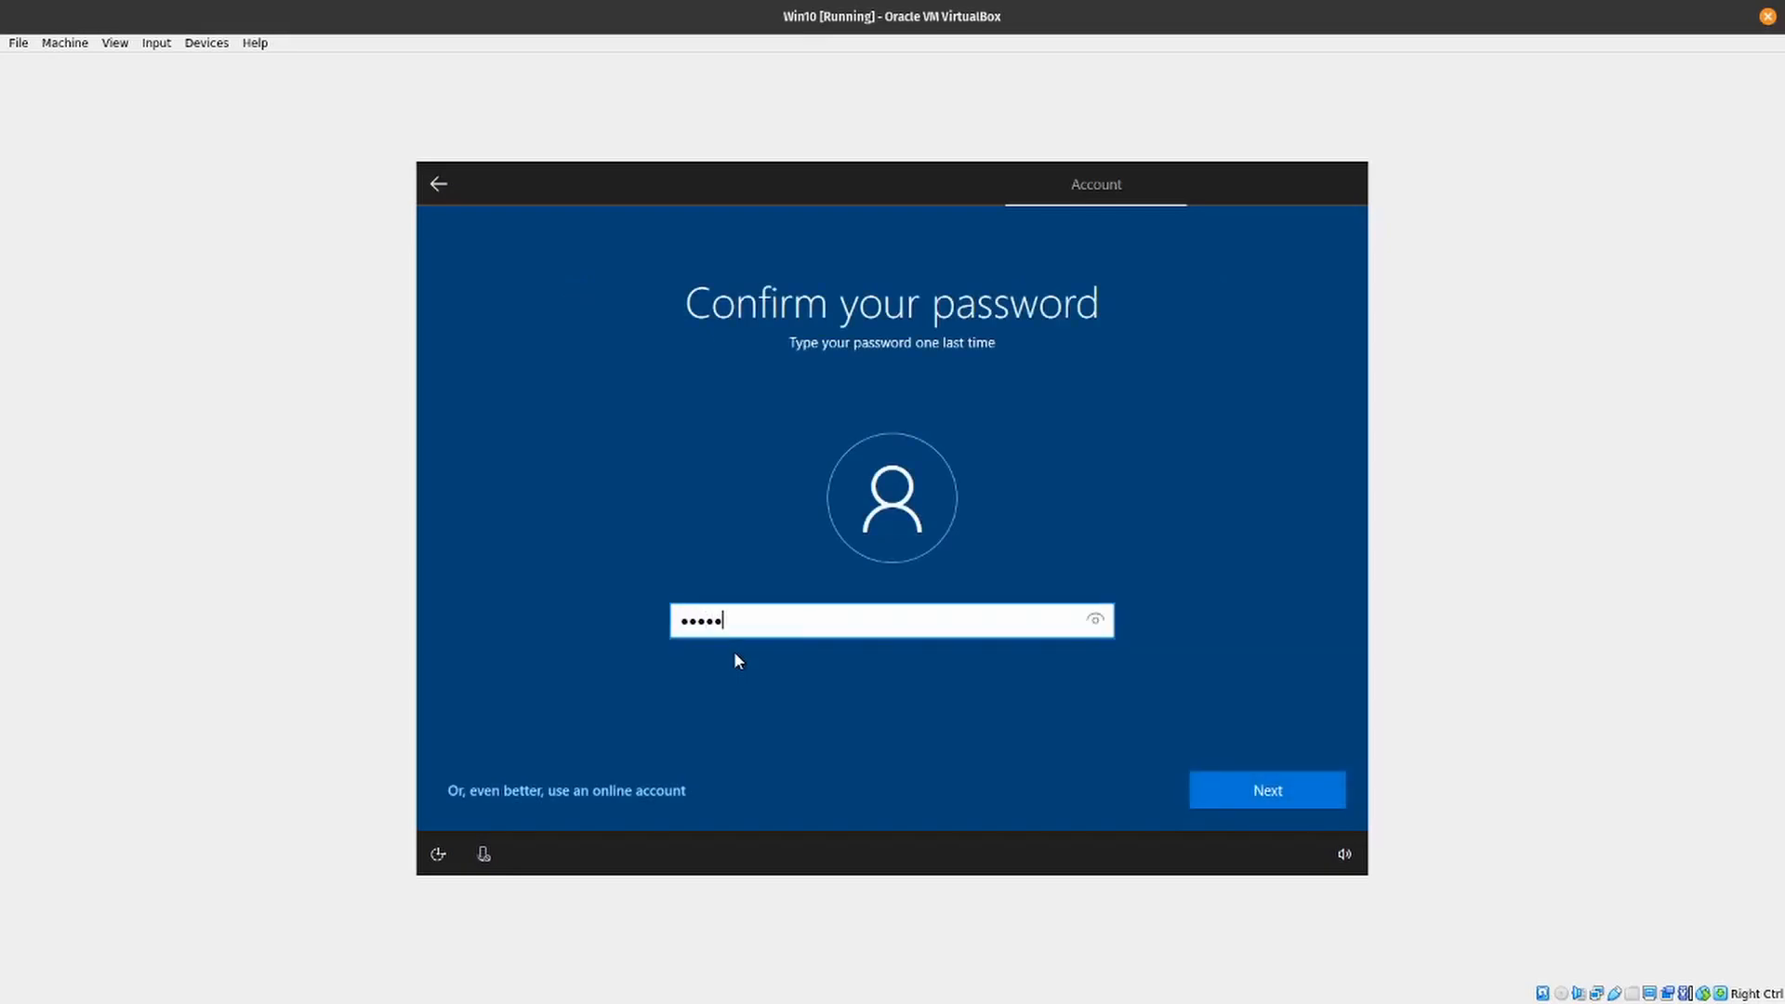
{"action": "type", "text": "••••••••••••"}
{"action": "key", "text": "Return"}
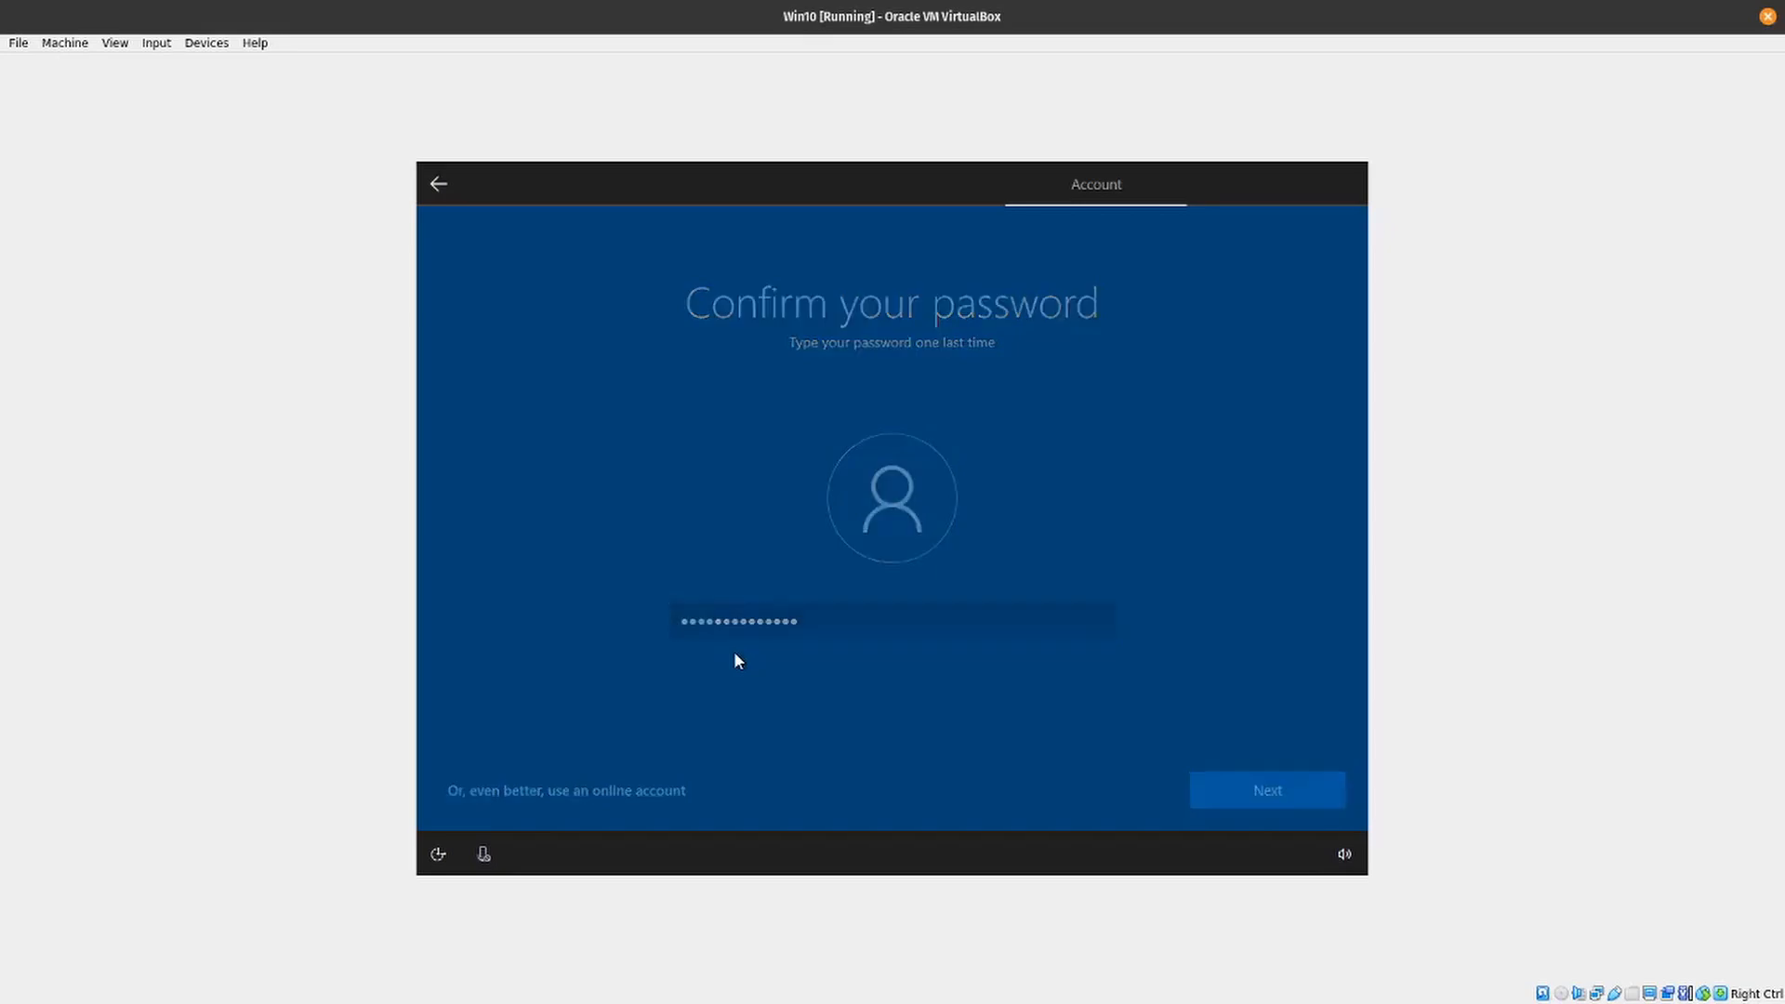
- Choose "What was your first pet's name?" as the first security question and enter its answer
{"action": "key", "text": "Down"}
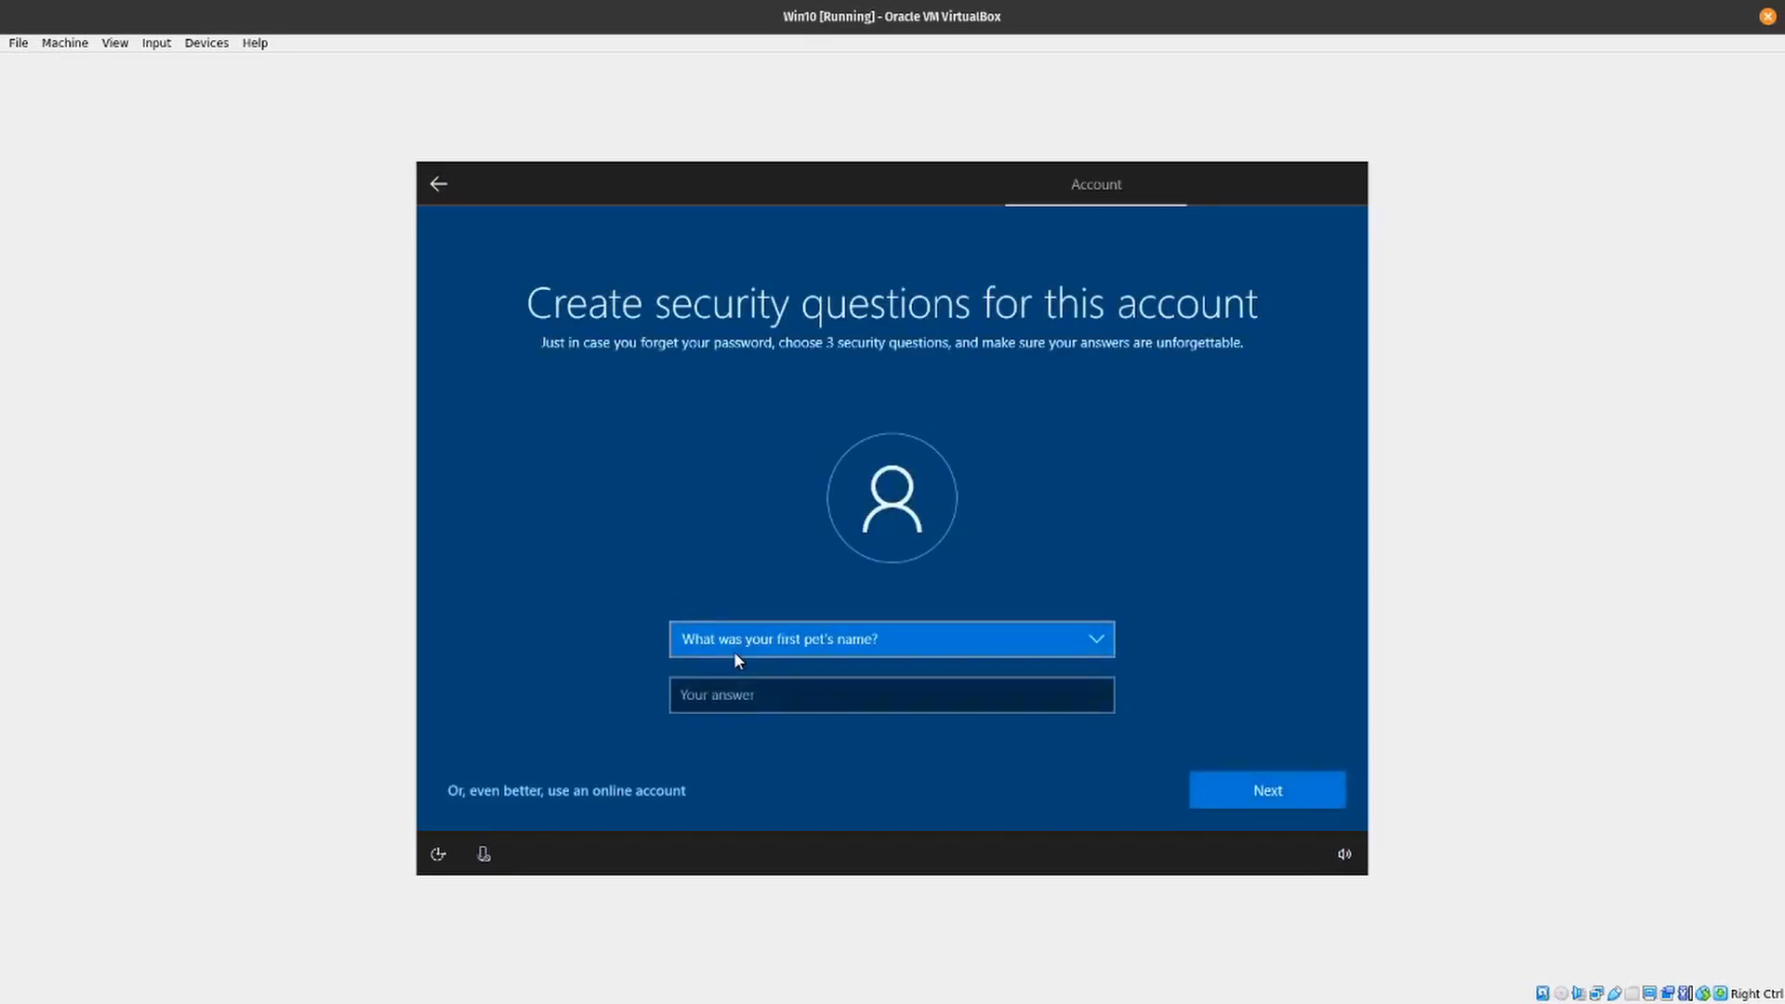
{"action": "key", "text": "Tab"}
{"action": "key", "text": "Tab"}
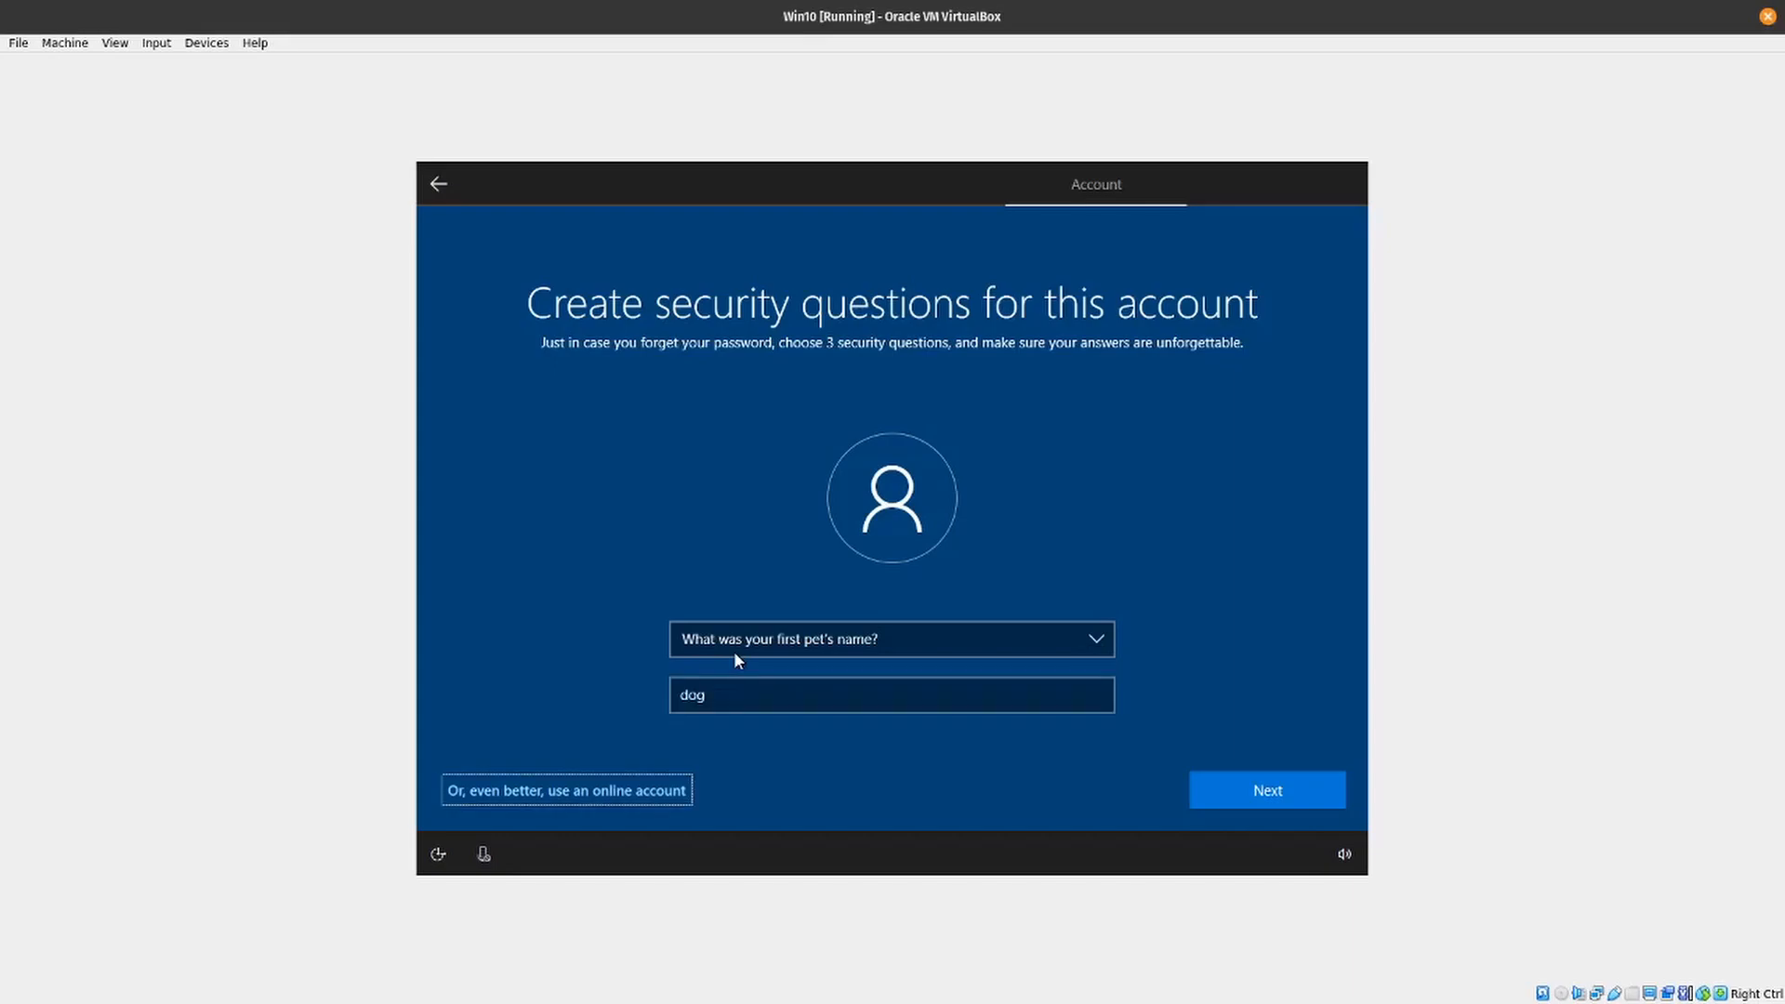
{"action": "key", "text": "Tab"}
{"action": "key", "text": "Return"}
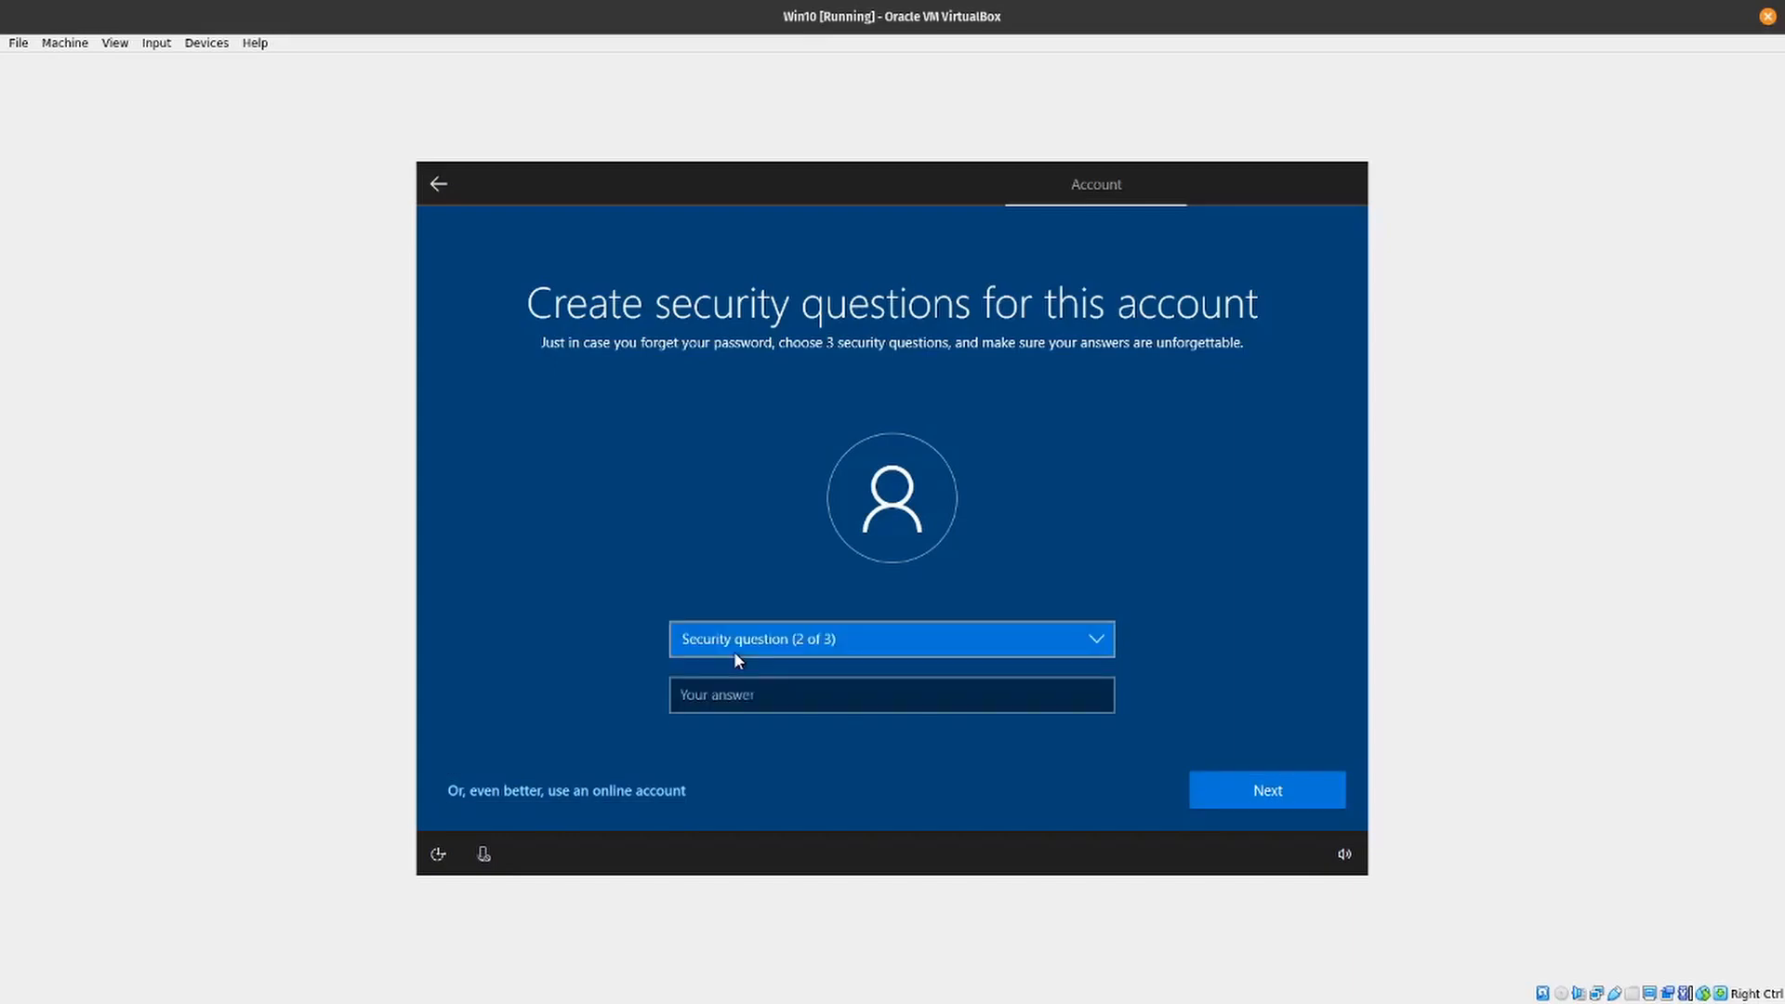
- Choose the first available question as the second security question and submit its answer
{"action": "key", "text": "Down"}
{"action": "key", "text": "Tab"}
{"action": "key", "text": "Tab"}
- Choose "What was your childhood nickname?" as the third security question and submit its answer
{"action": "key", "text": "Tab"}
{"action": "key", "text": "Return"}
{"action": "key", "text": "Down"}
{"action": "key", "text": "Tab"}
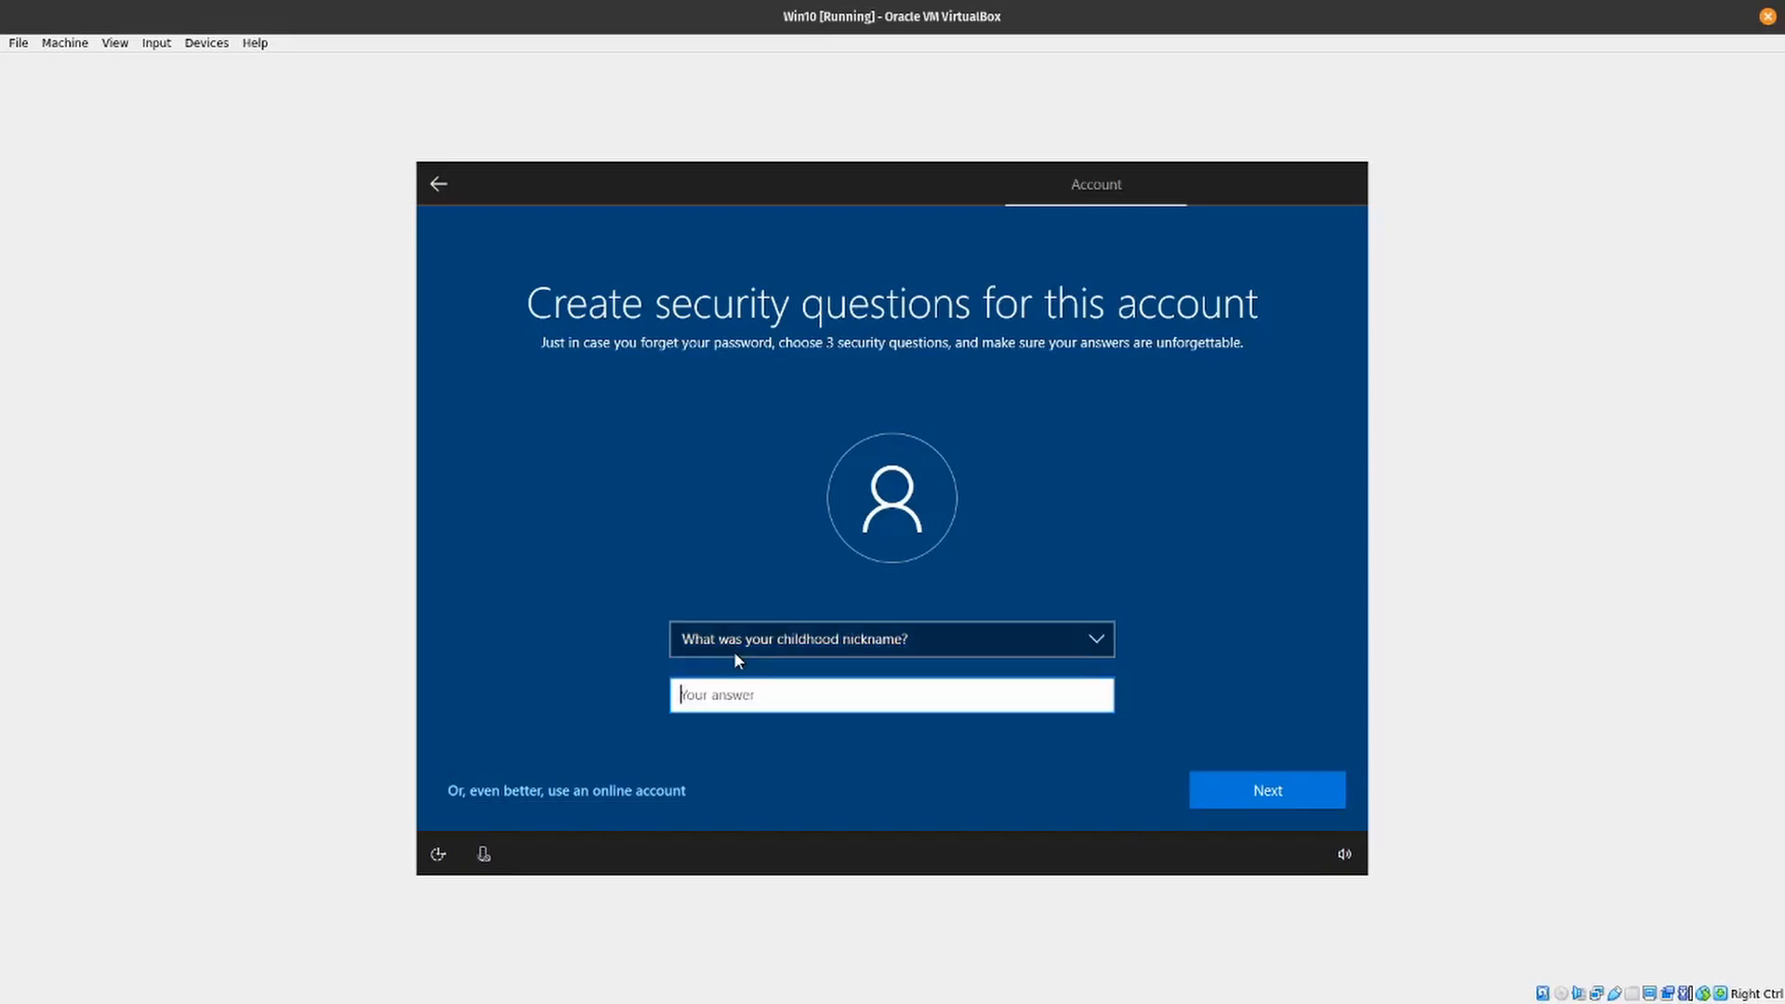
{"action": "key", "text": "Tab"}
{"action": "key", "text": "Tab"}
{"action": "key", "text": "Return"}
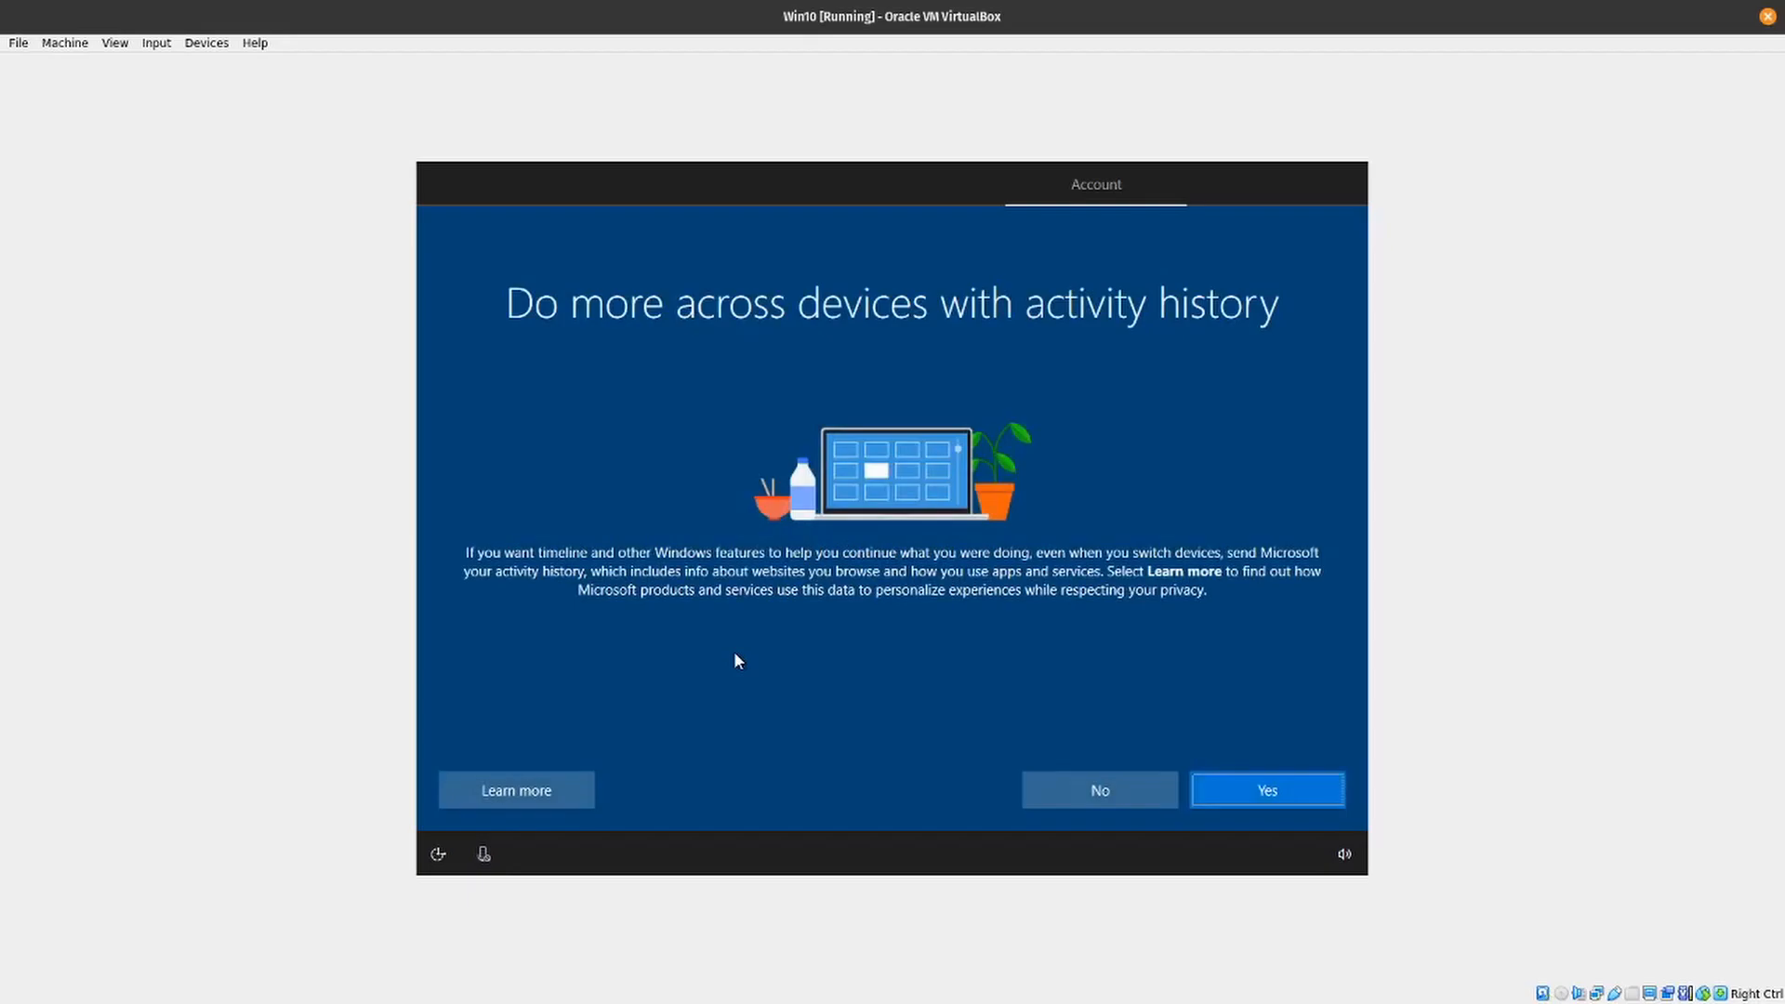
- Agree to sending activity history and accept the default privacy settings for the device
{"action": "key", "text": "Return"}
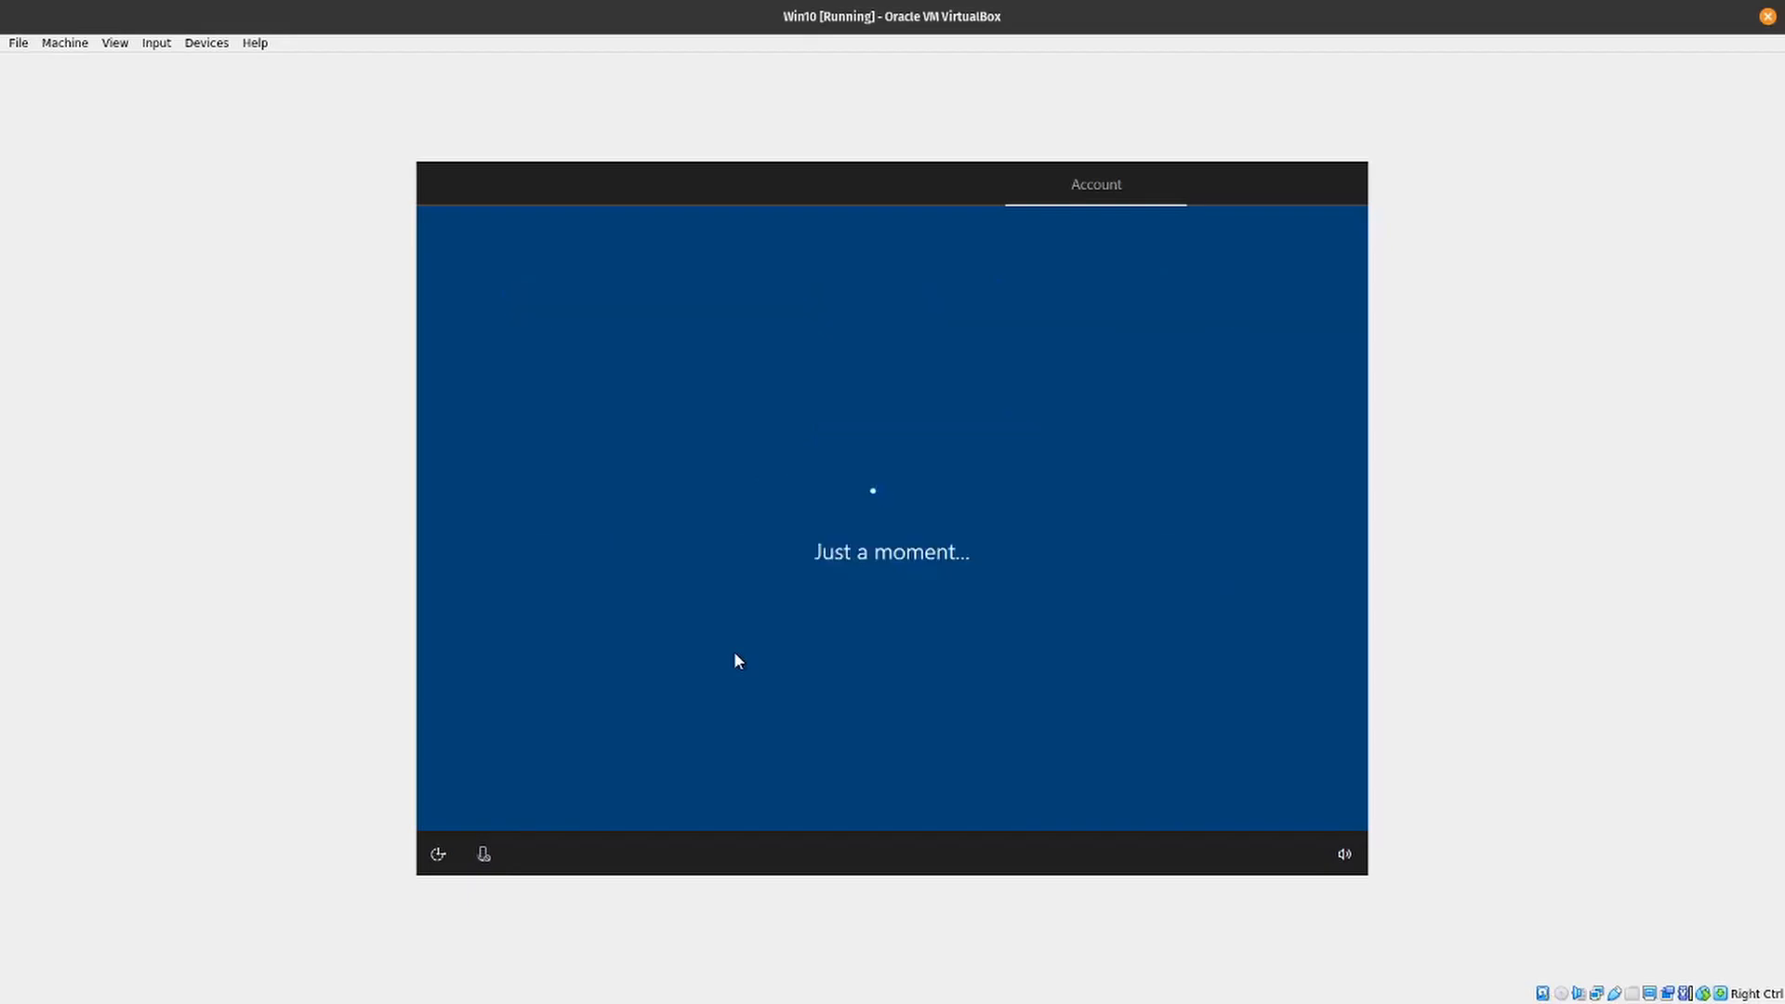
{"action": "key", "text": "Return"}
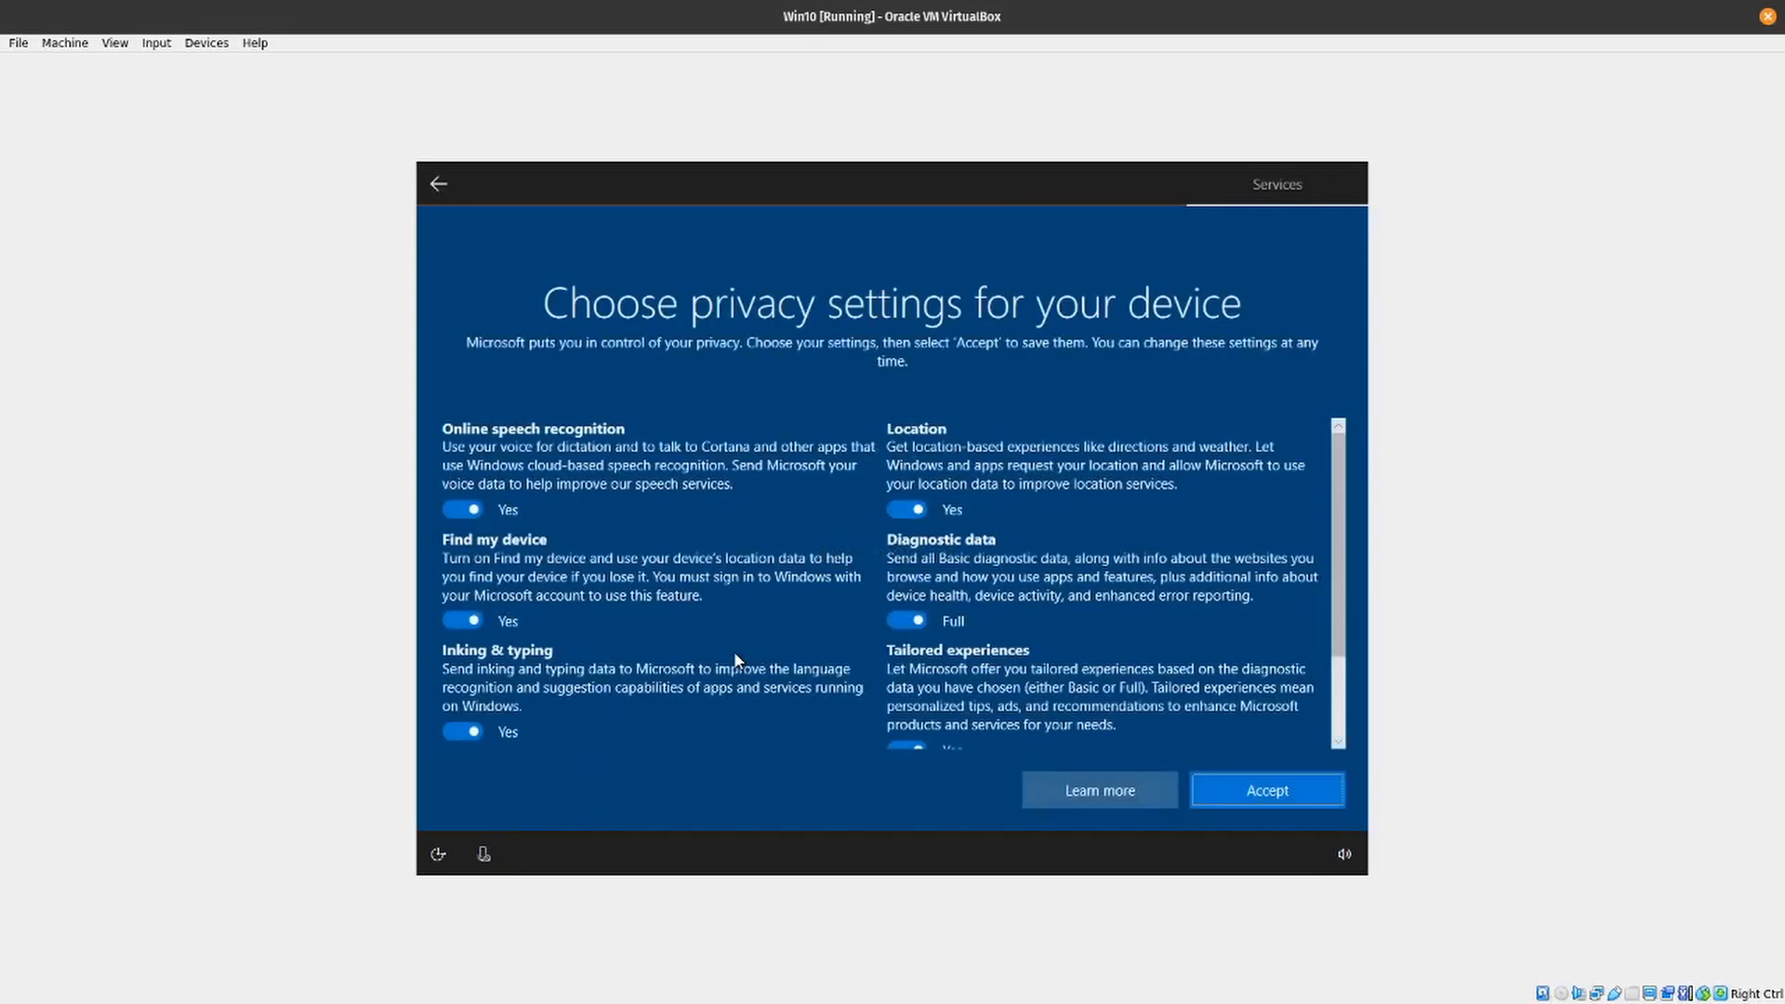
{"action": "key", "text": "Return"}
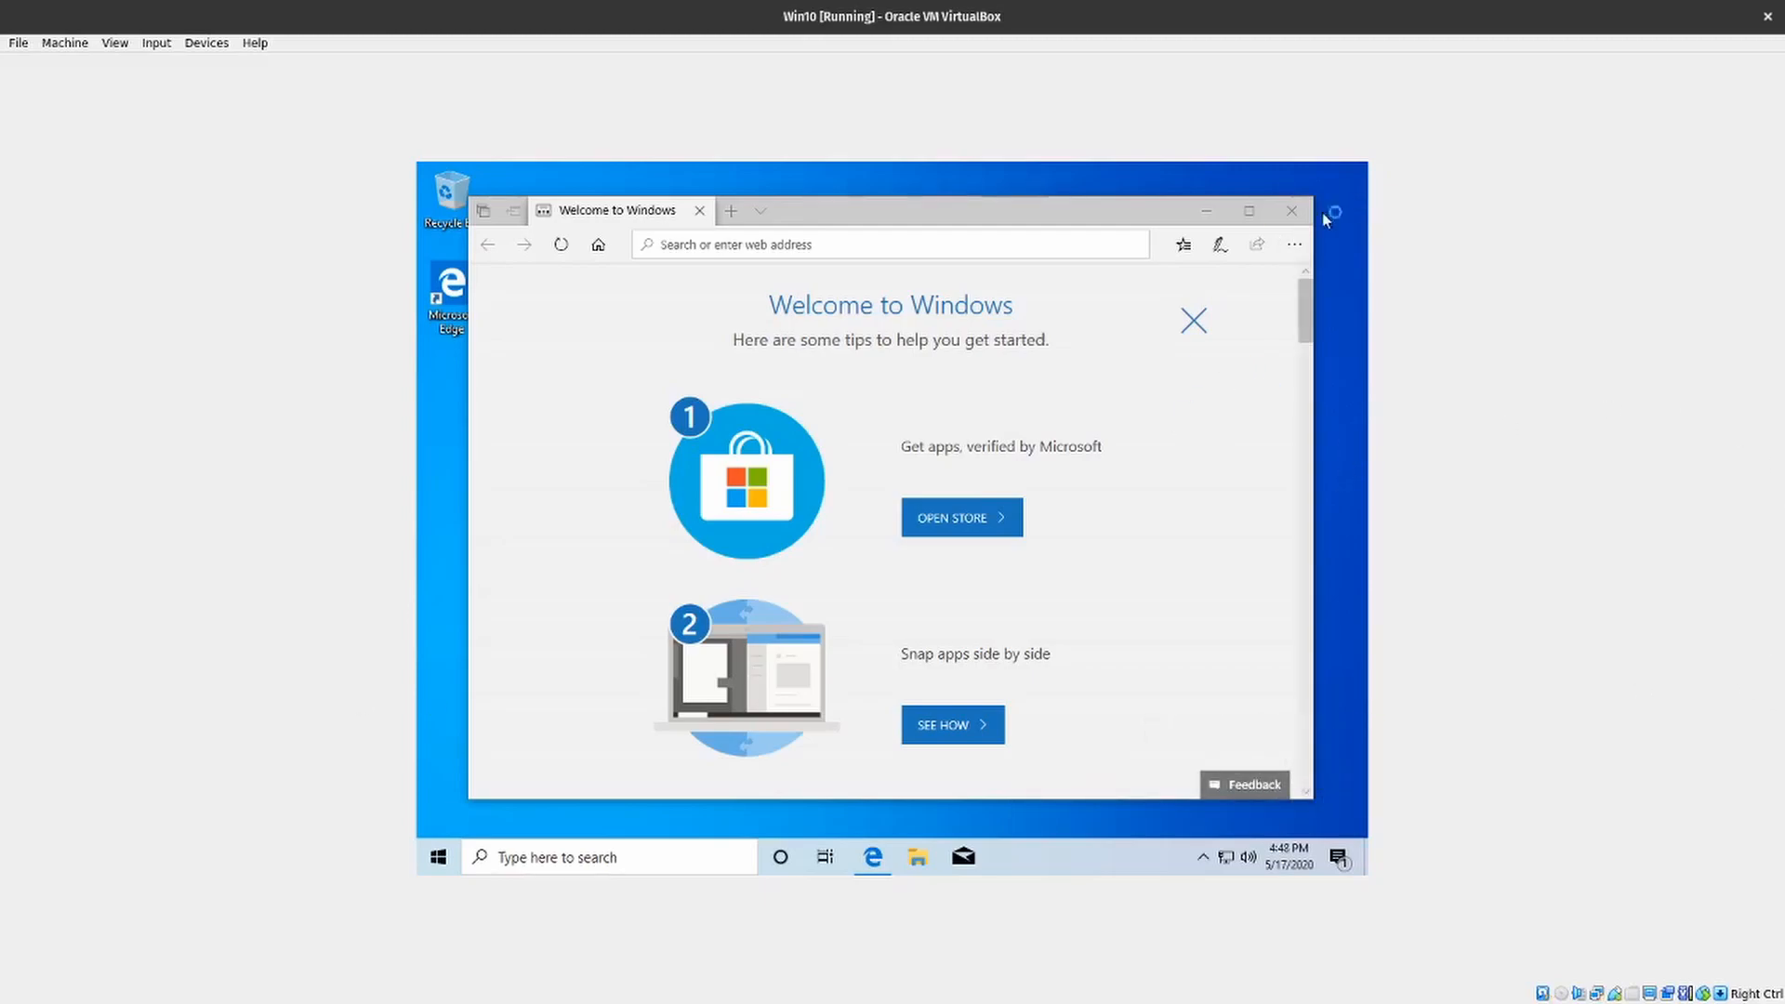
- Close the Welcome to Windows browser window, then download the VirtualBox Guest Additions disk image and insert it into the virtual optical drive
{"action": "left_click", "coordinate": [1294, 223]}
{"action": "left_click", "coordinate": [205, 42]}
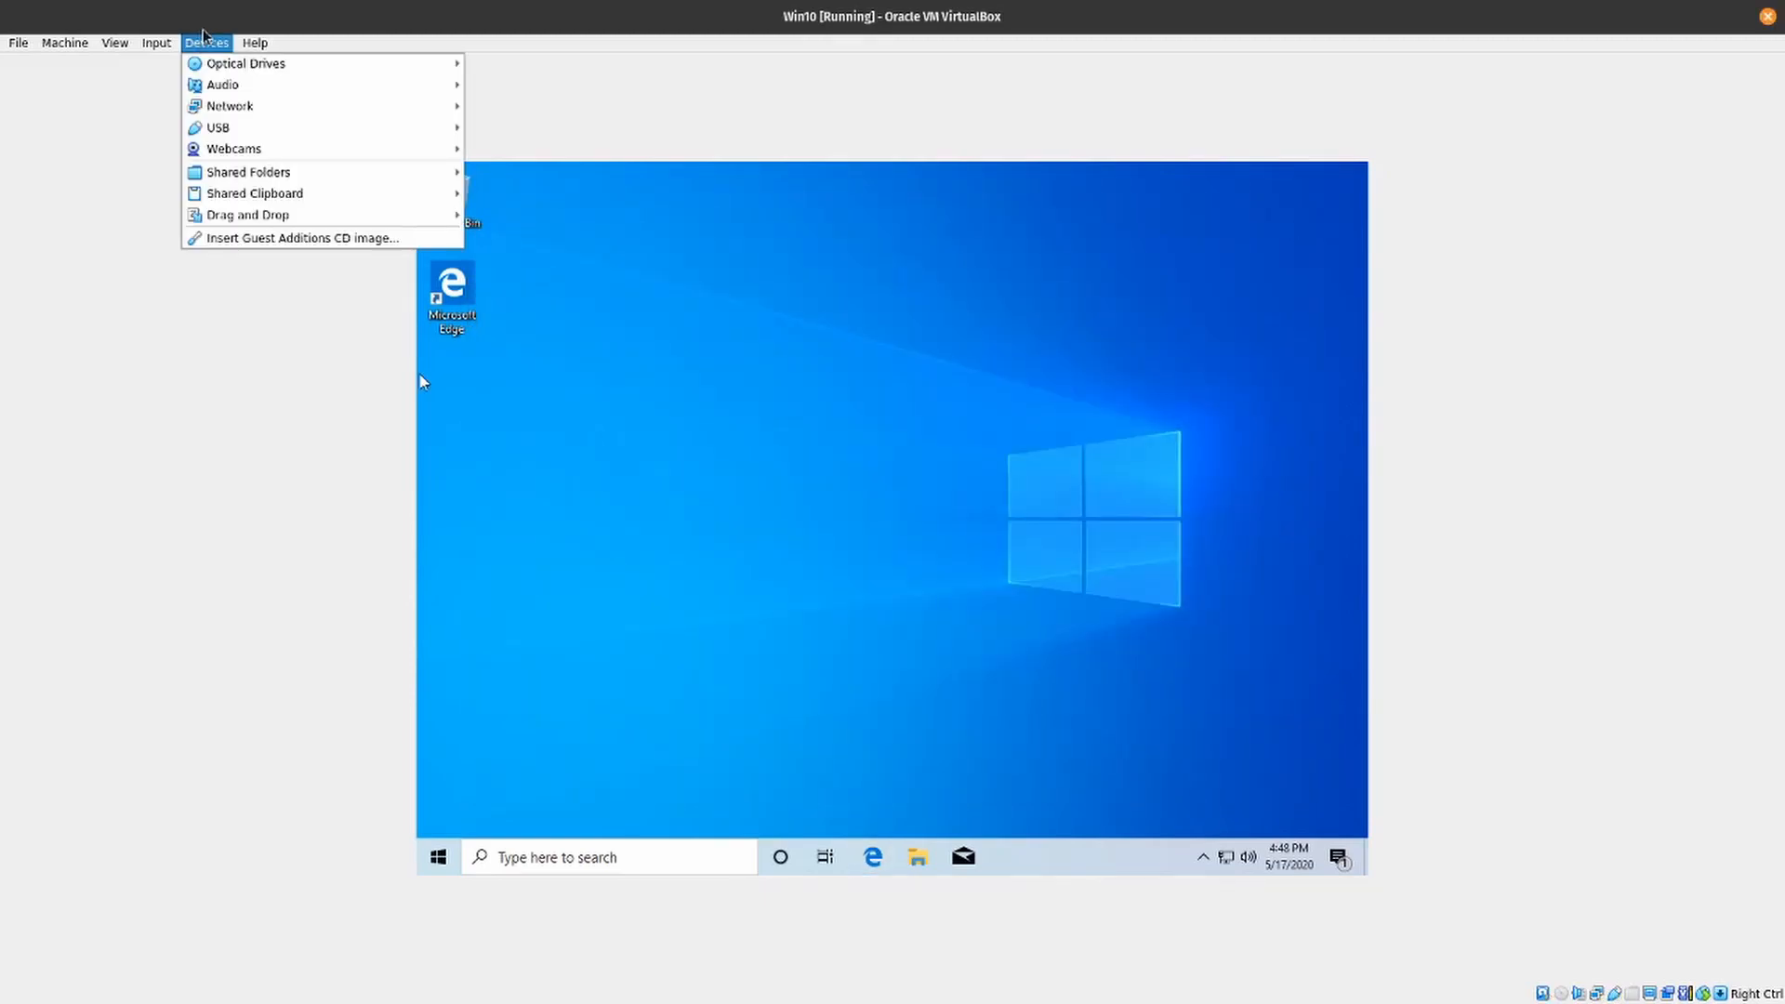
{"action": "left_click", "coordinate": [269, 239]}
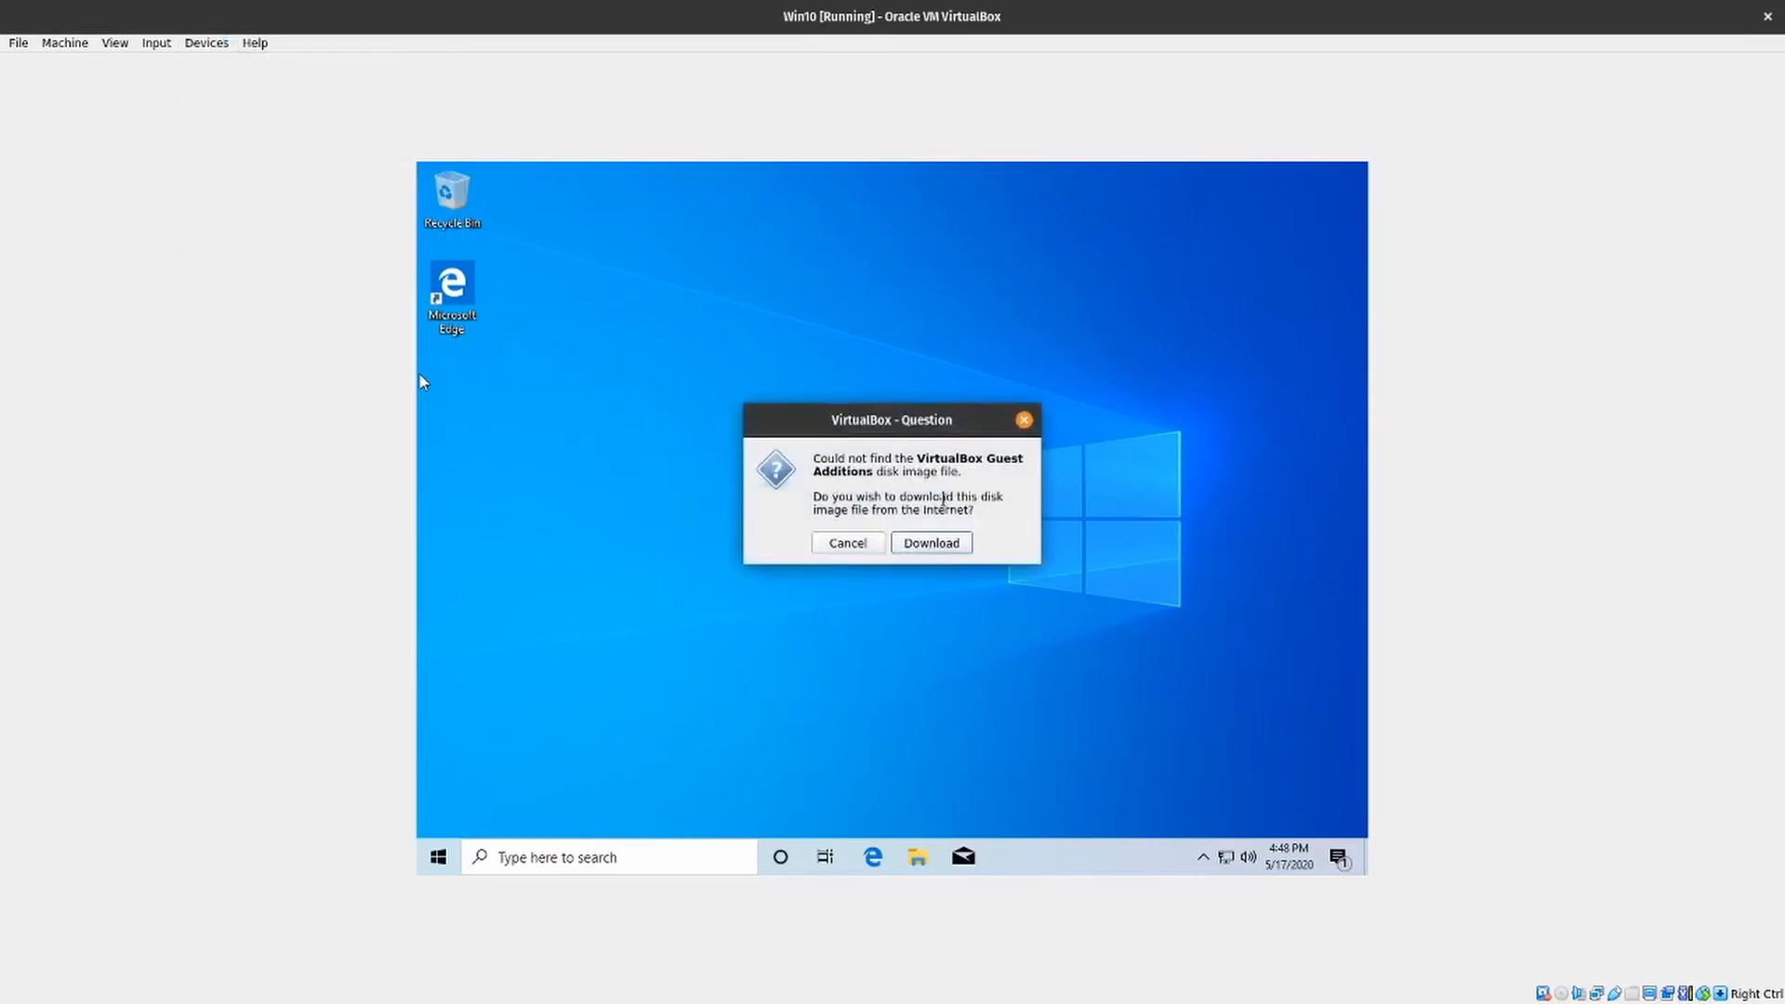
{"action": "left_click", "coordinate": [935, 544]}
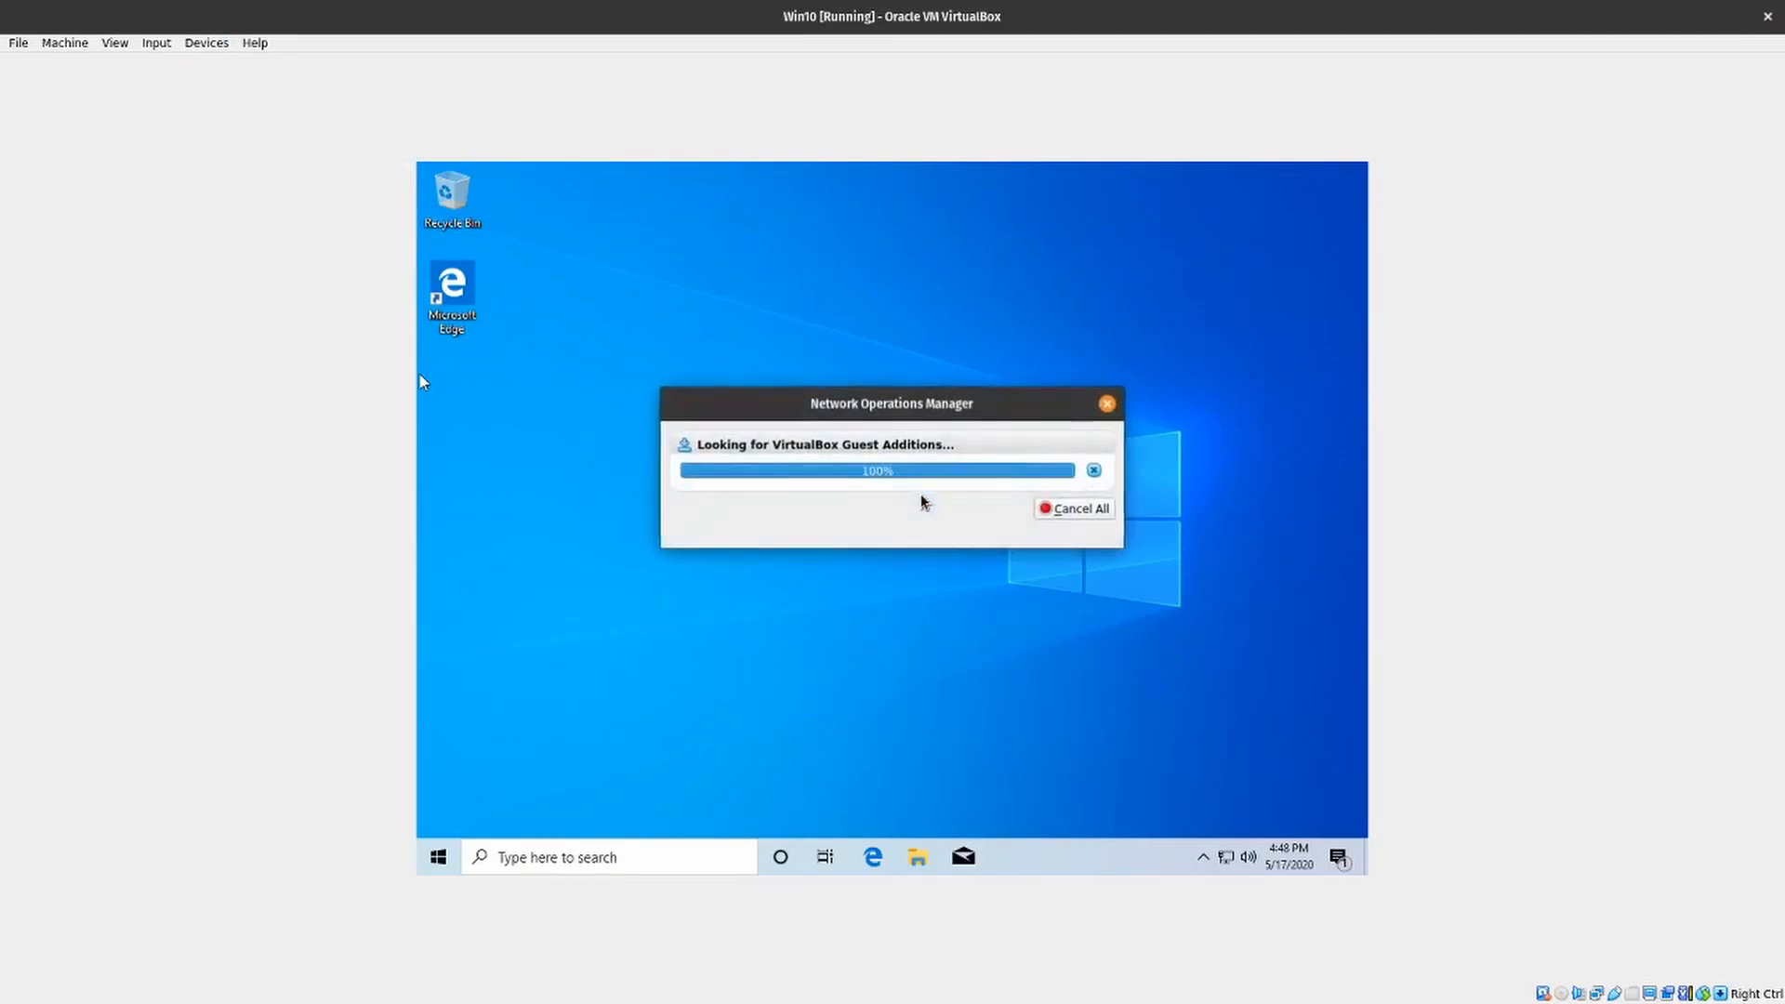
{"action": "left_click", "coordinate": [906, 555]}
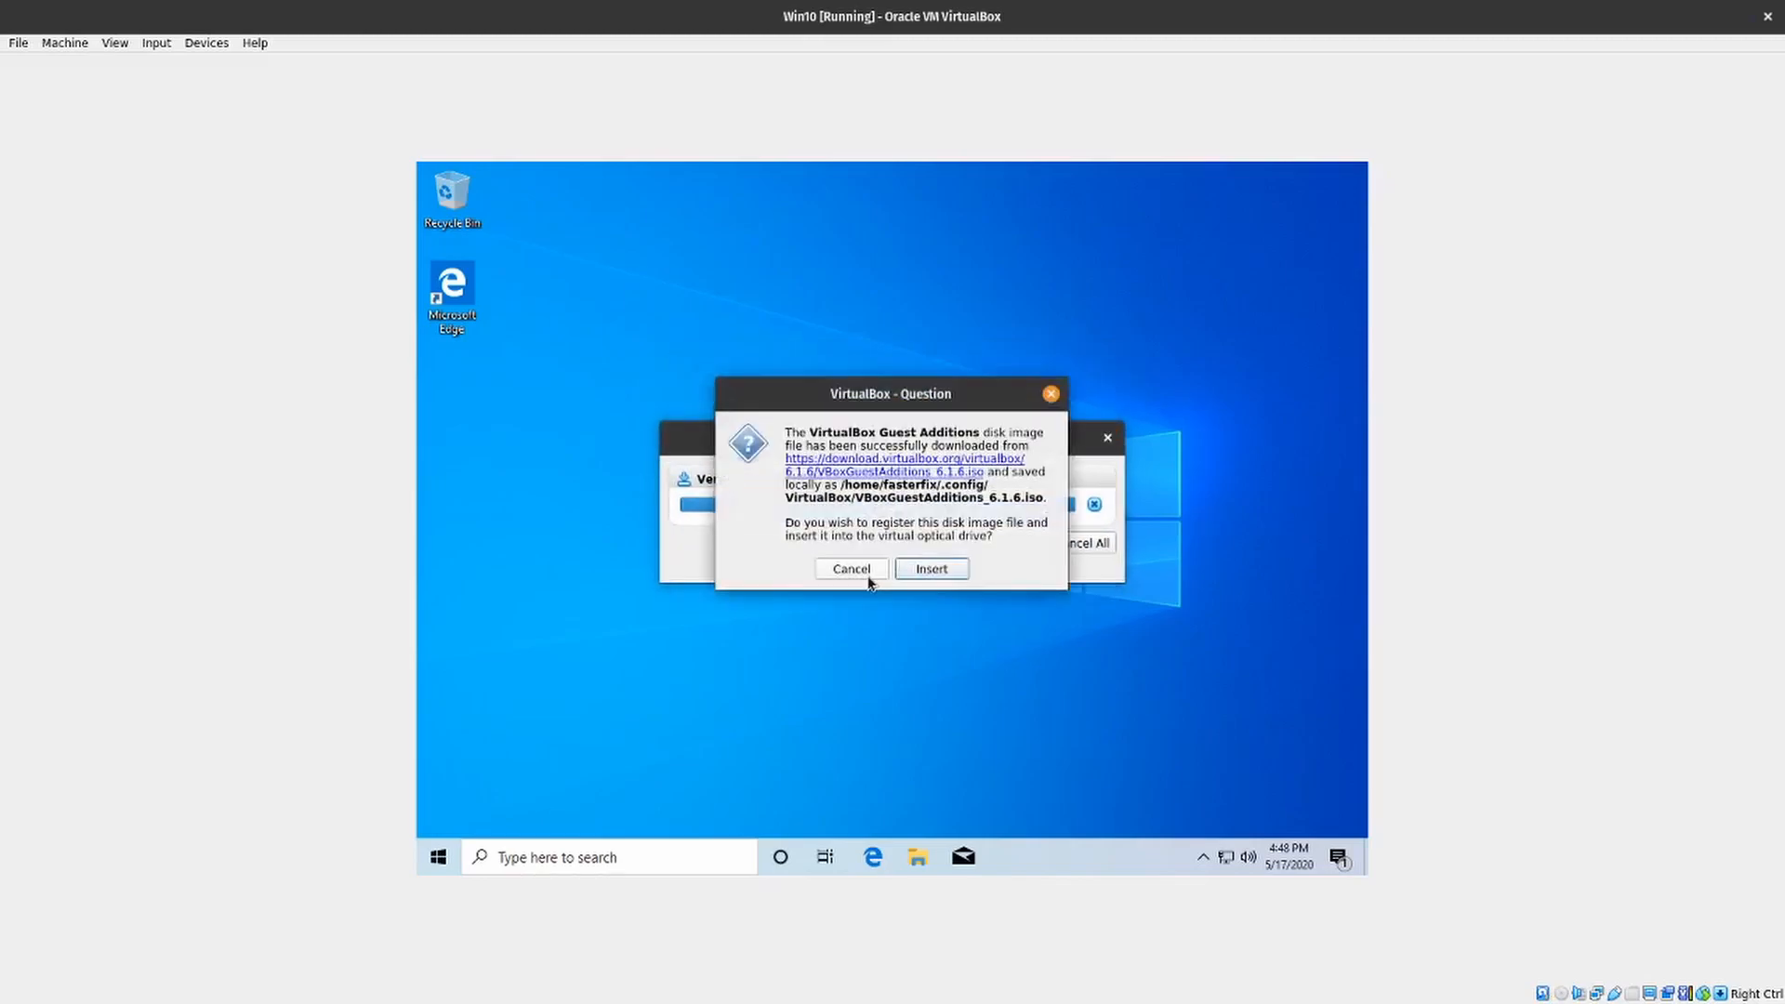
{"action": "left_click", "coordinate": [933, 568]}
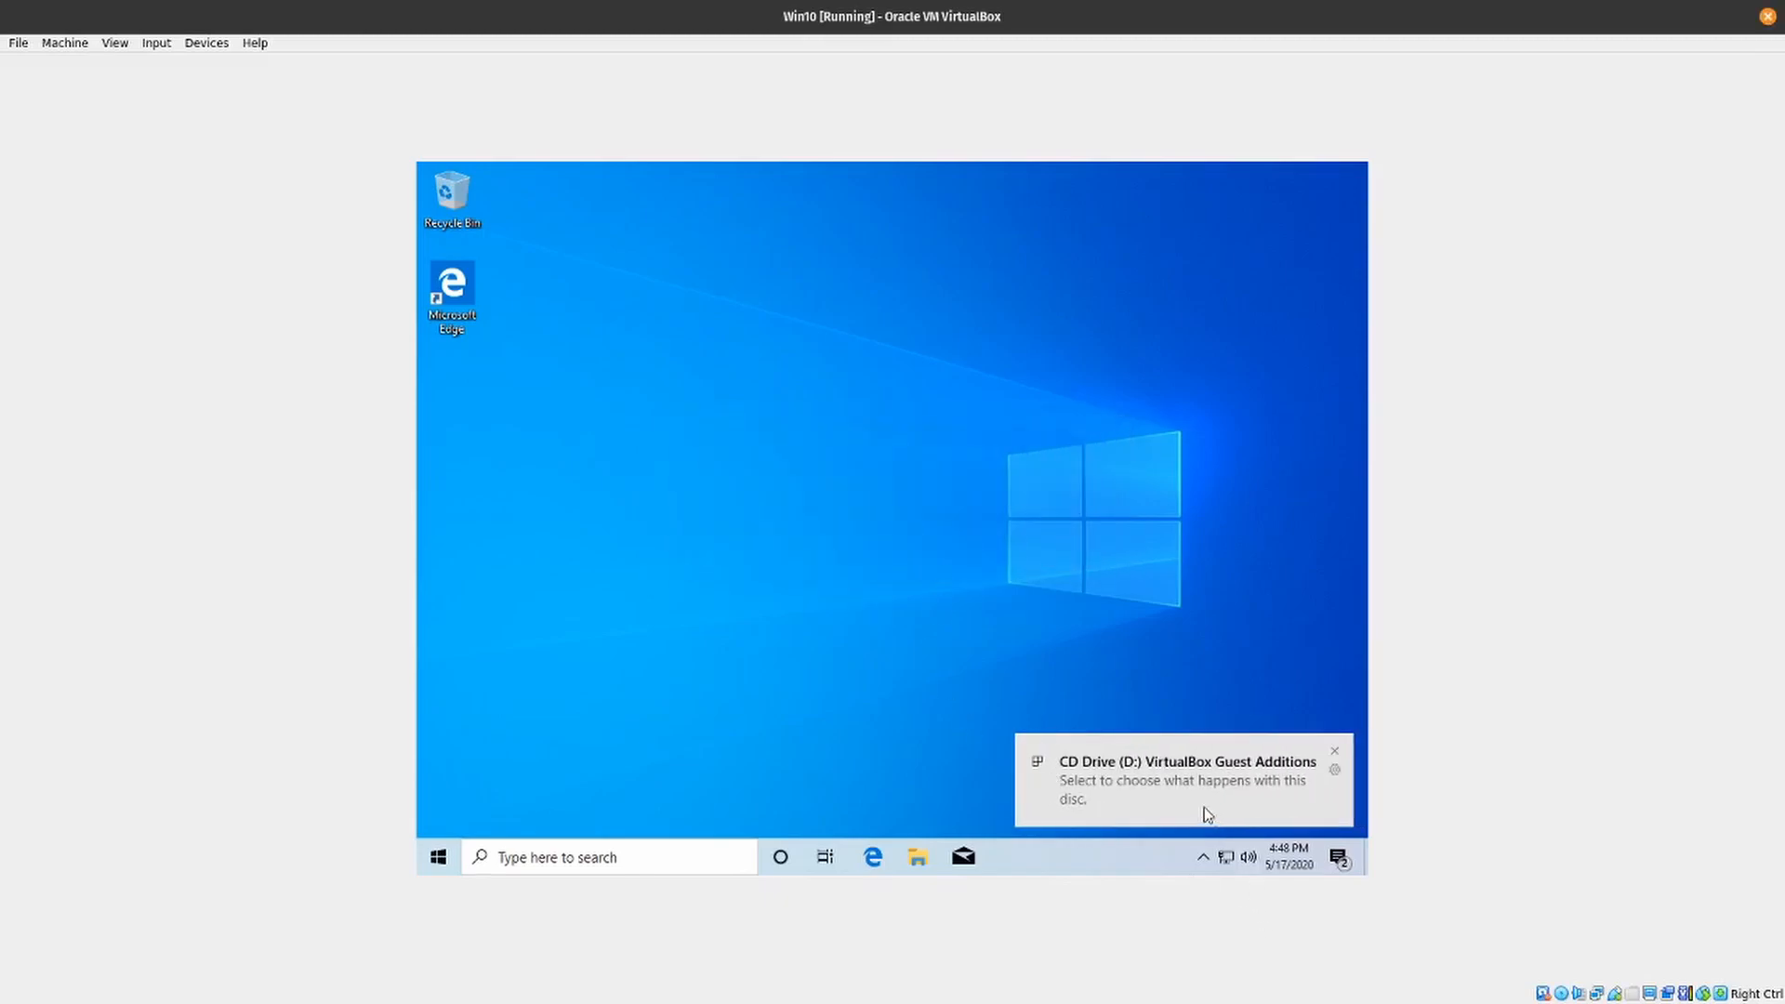
- Run VBoxWindowsAdditions.exe from the inserted Guest Additions disc and allow it to start
{"action": "left_click", "coordinate": [1155, 781]}
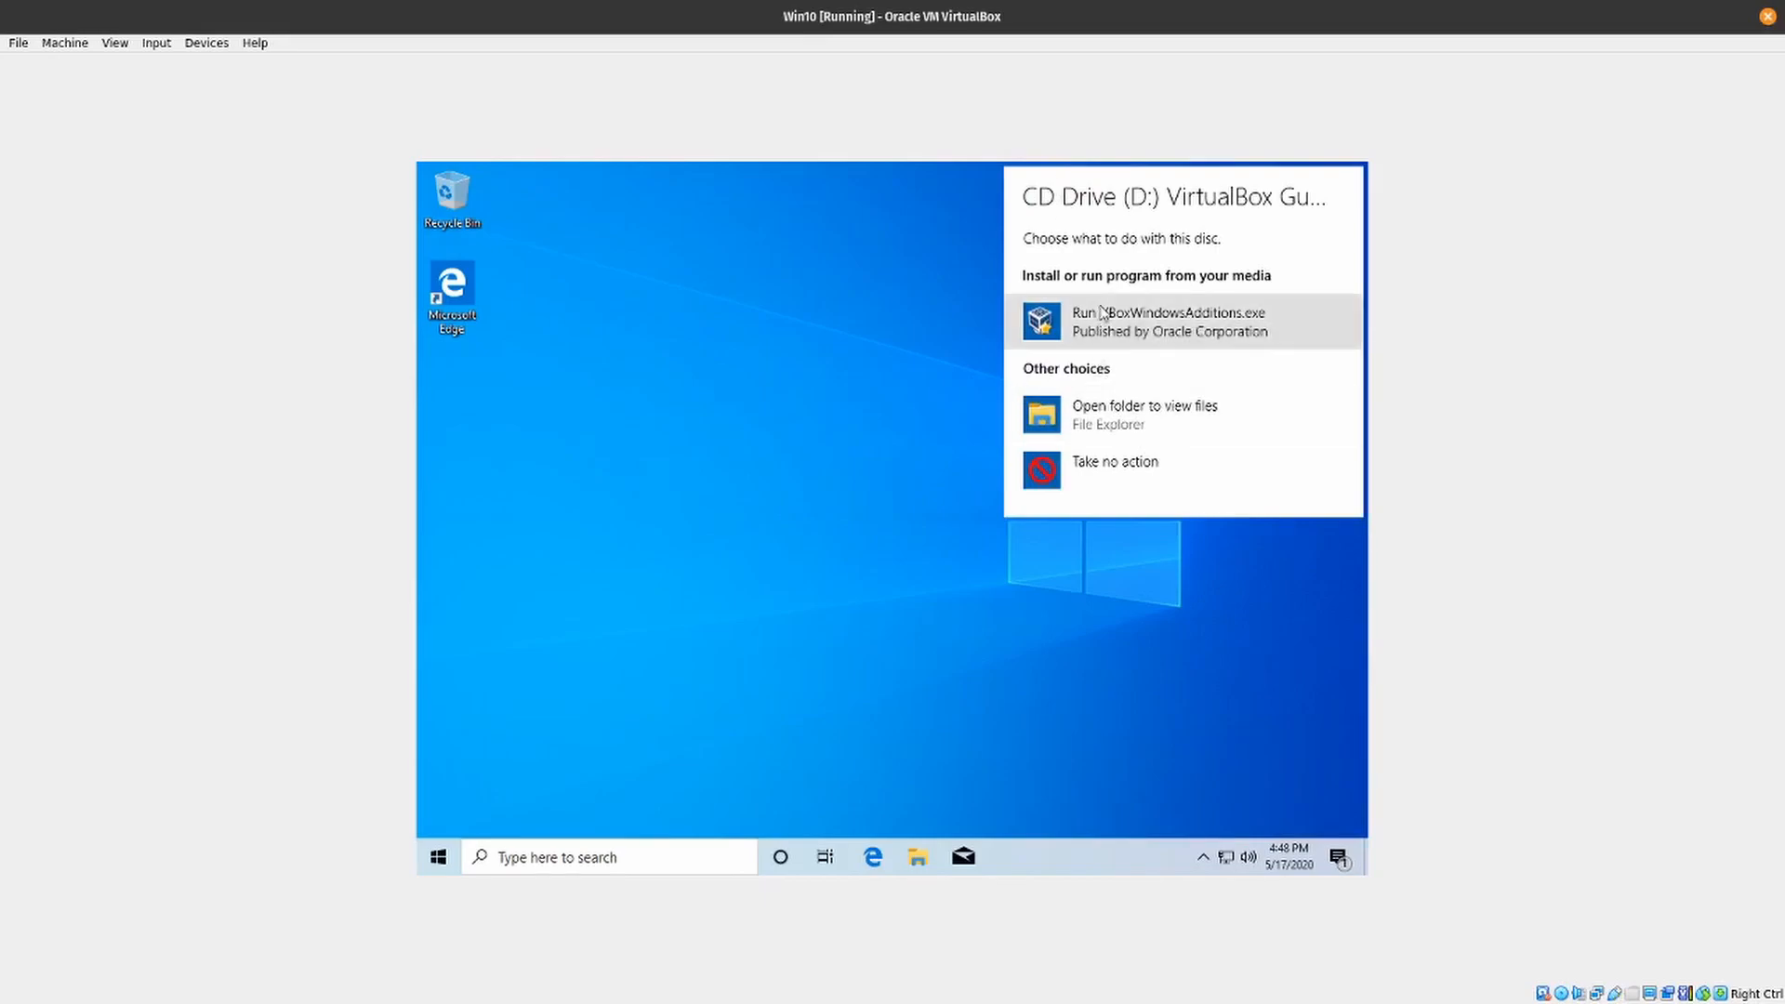
{"action": "left_click", "coordinate": [1116, 316]}
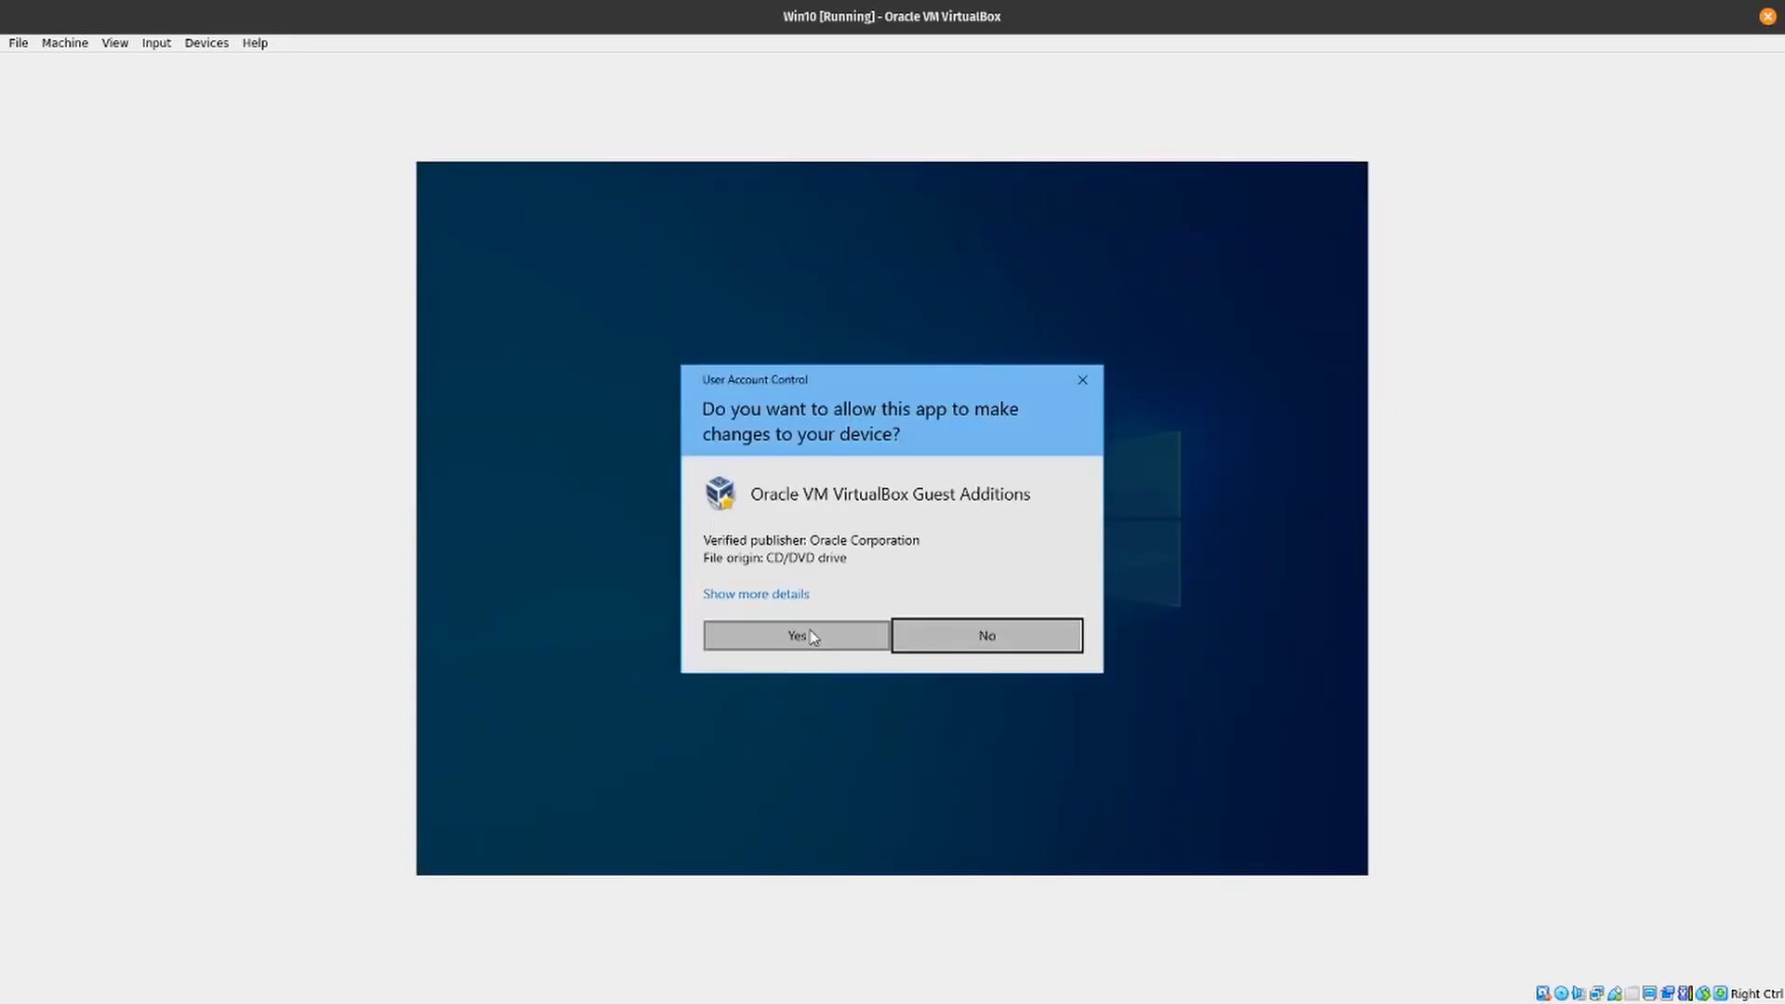
{"action": "left_click", "coordinate": [809, 629]}
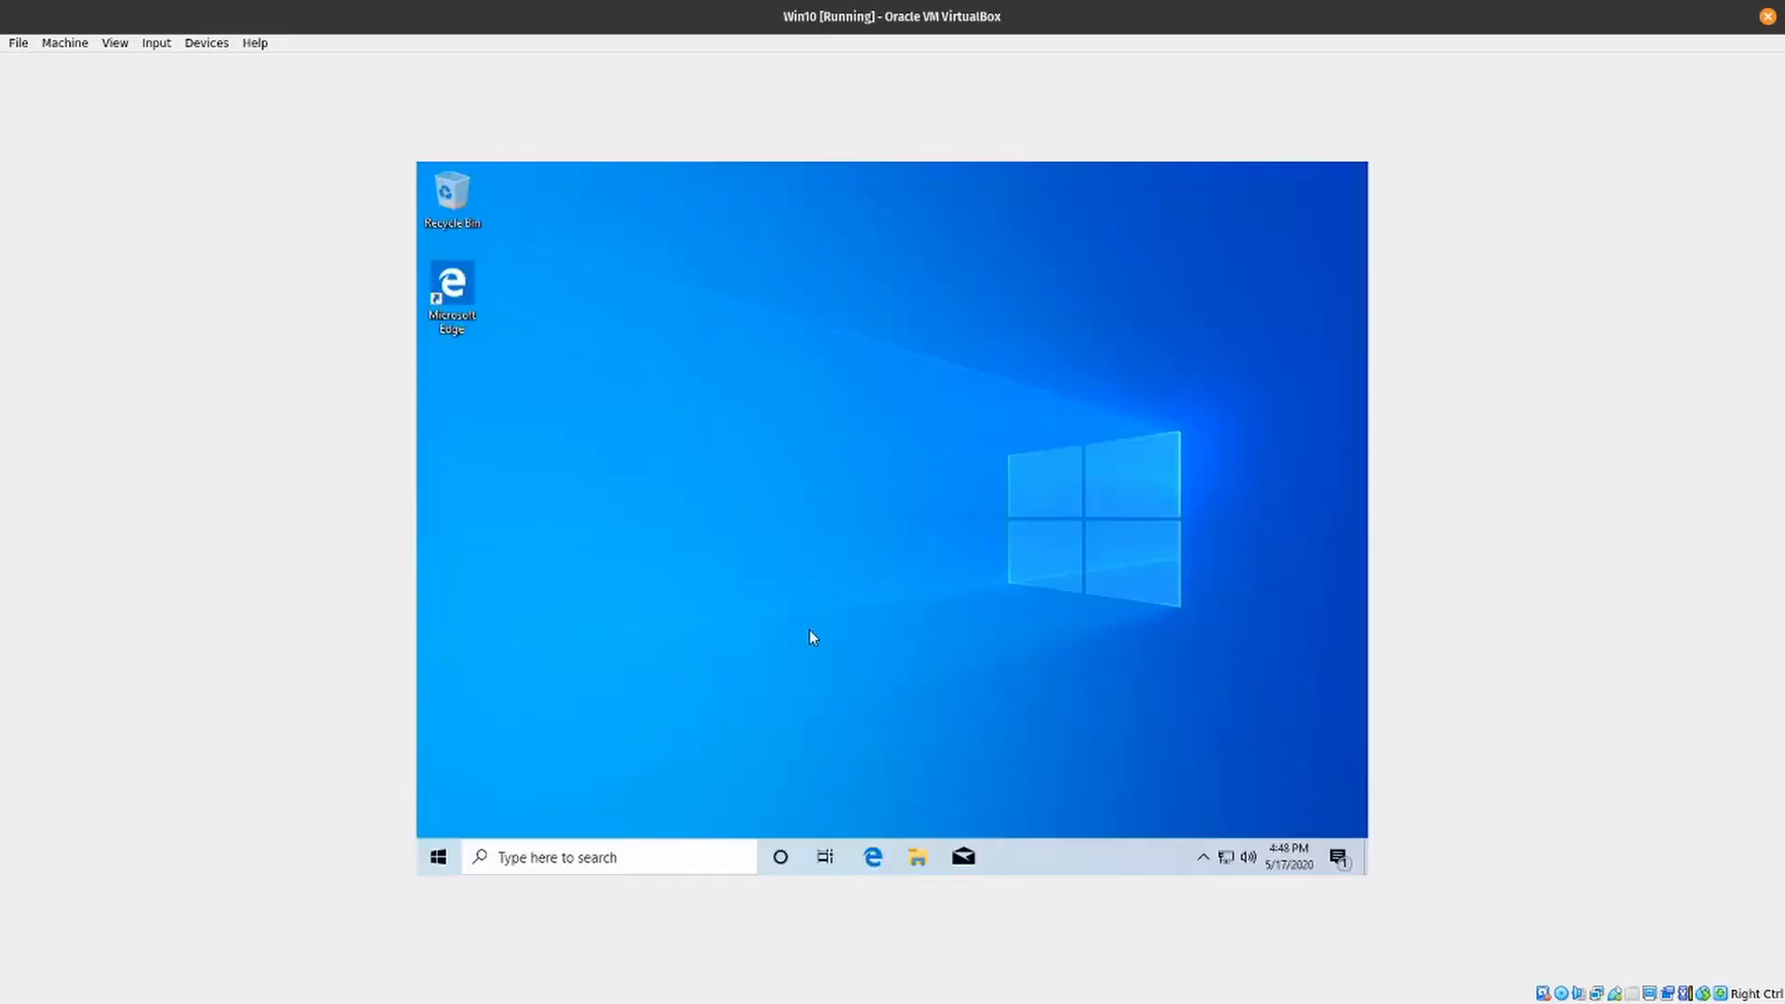
- Install the Guest Additions with the default folder and components, accept the Oracle Corporation device software, and finish with an immediate reboot
{"action": "left_click", "coordinate": [989, 657]}
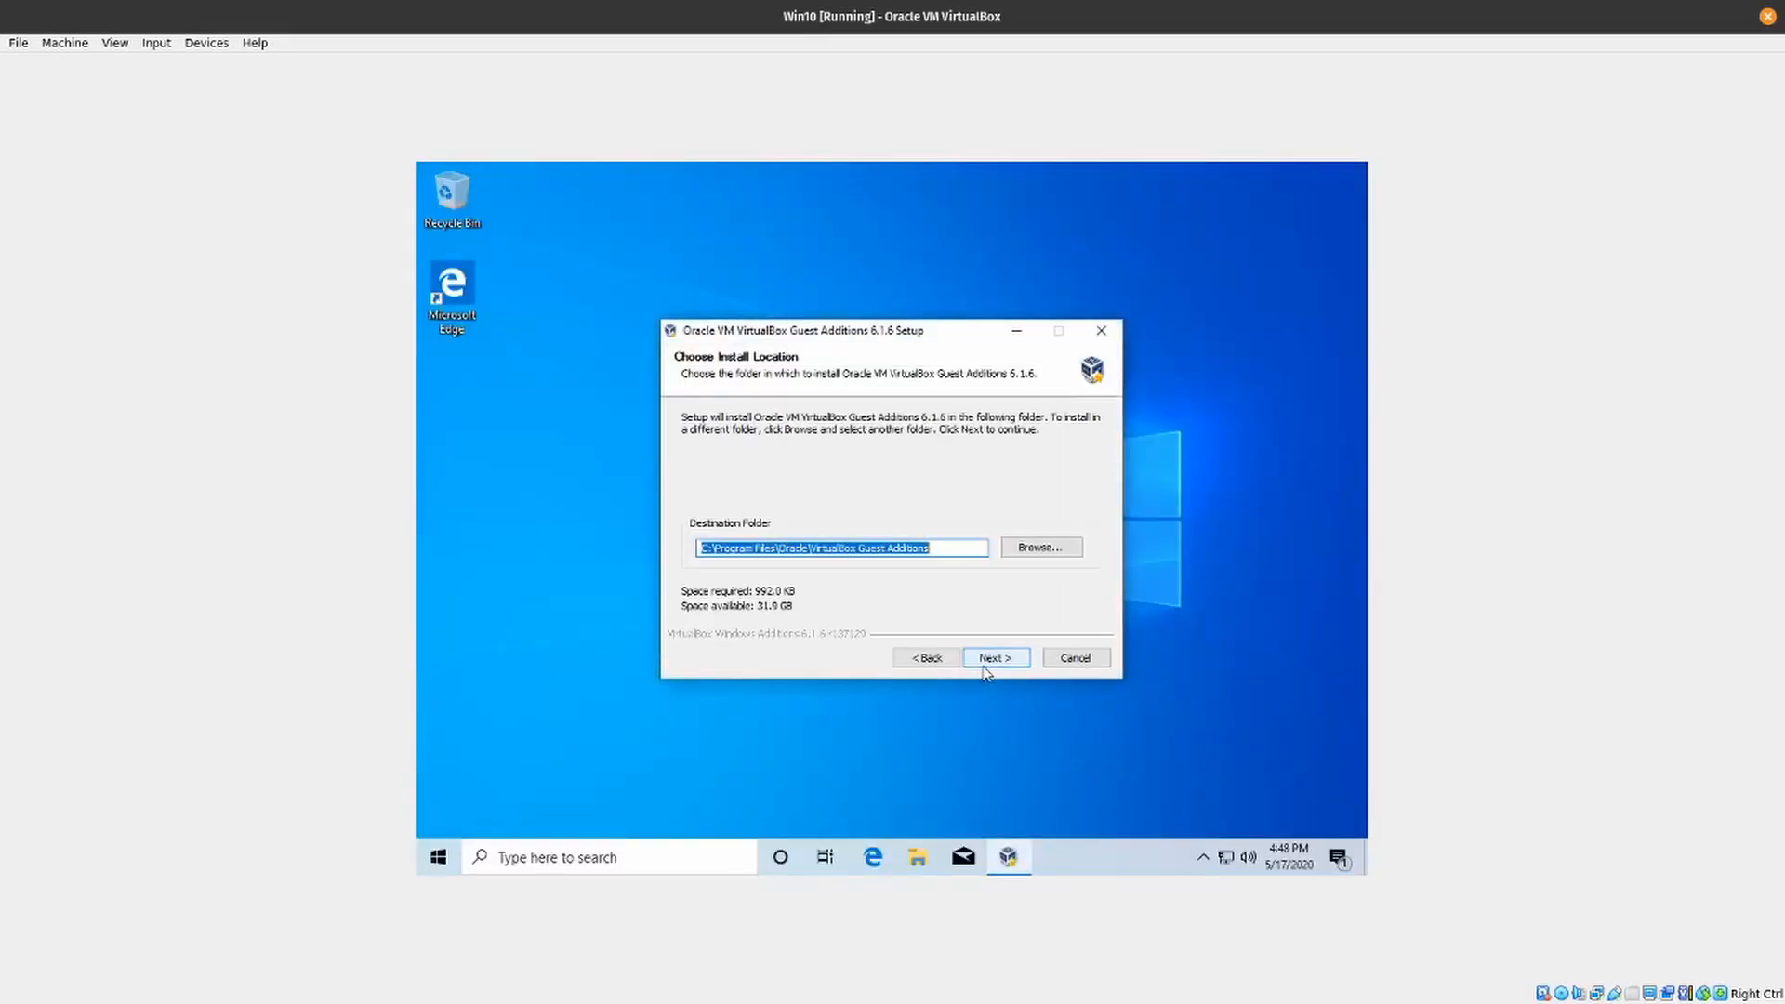
{"action": "left_click", "coordinate": [984, 662]}
{"action": "left_click", "coordinate": [984, 666]}
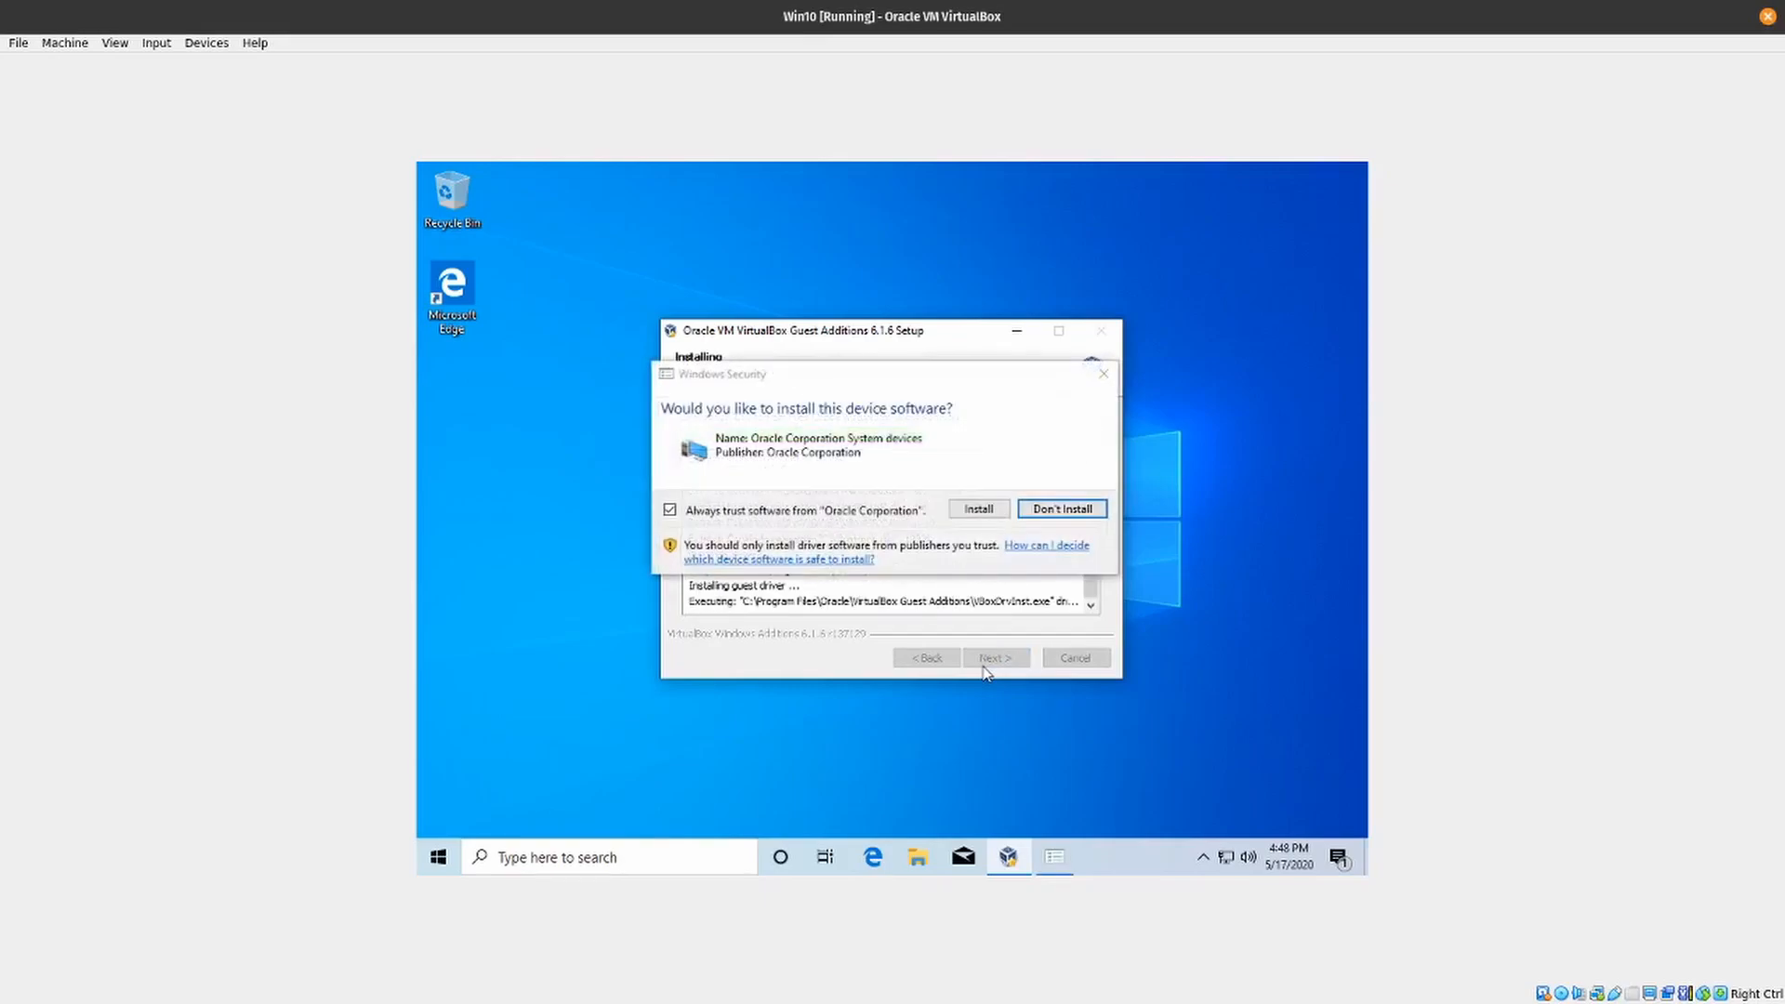
{"action": "left_click", "coordinate": [977, 509]}
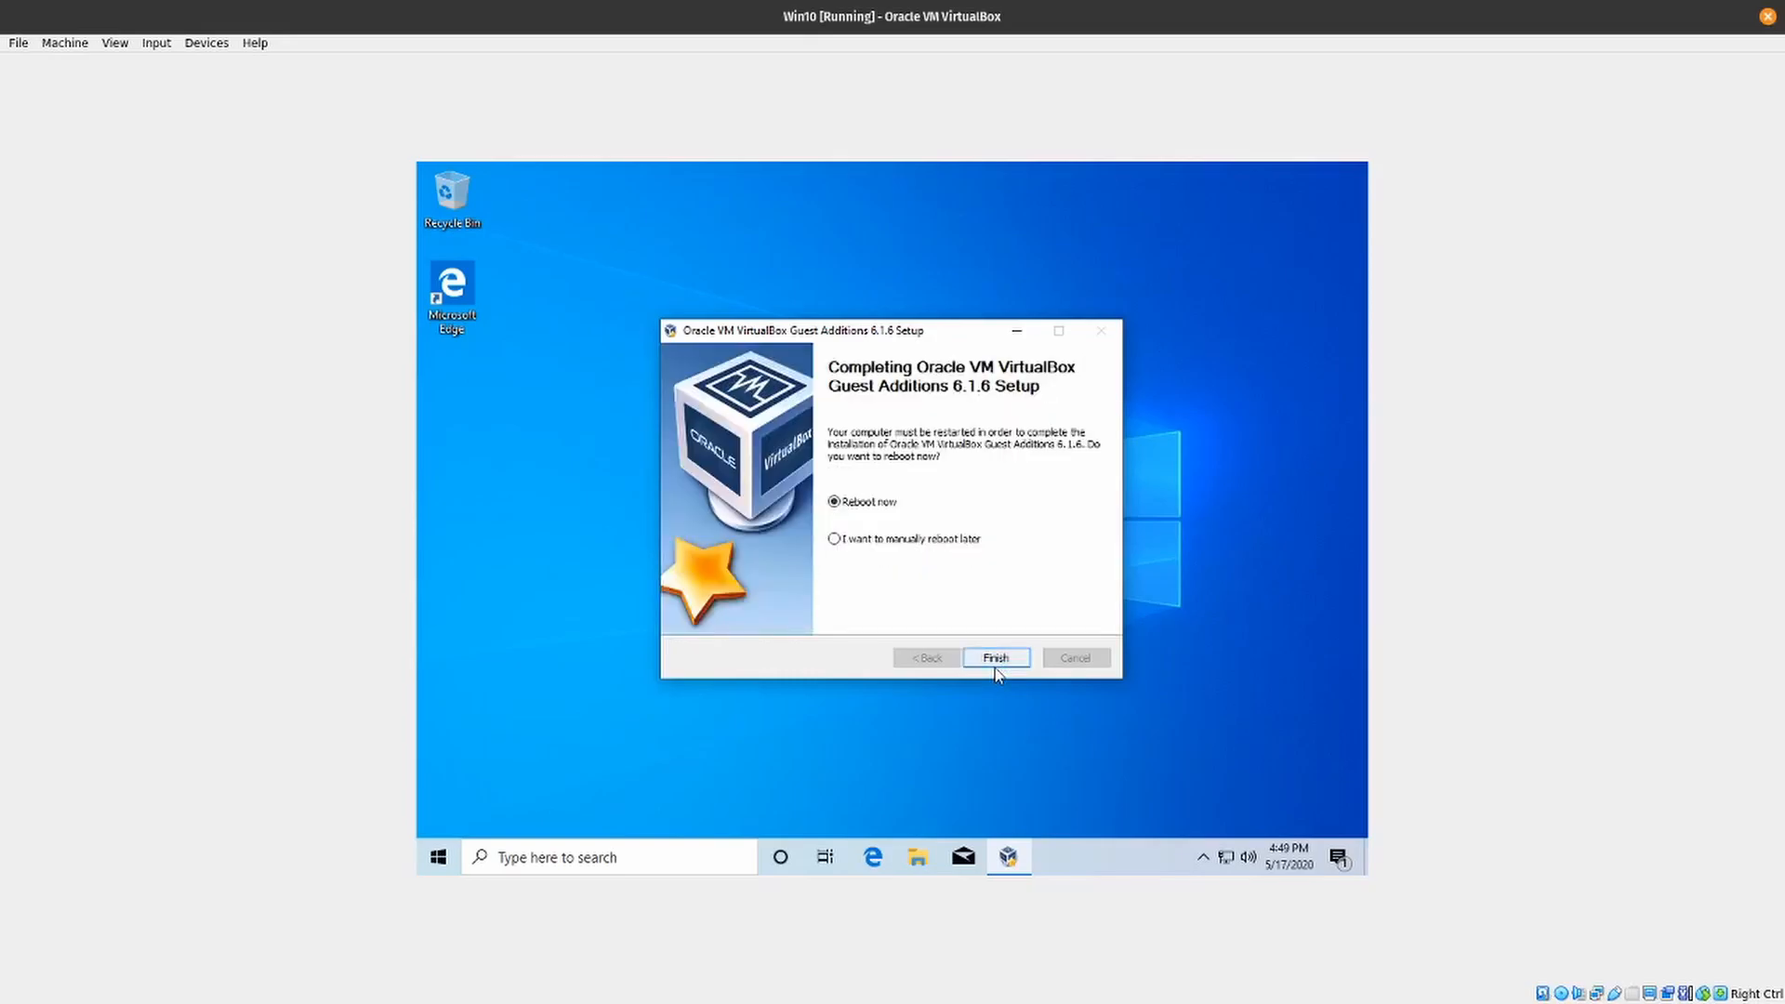
{"action": "left_click", "coordinate": [999, 660]}
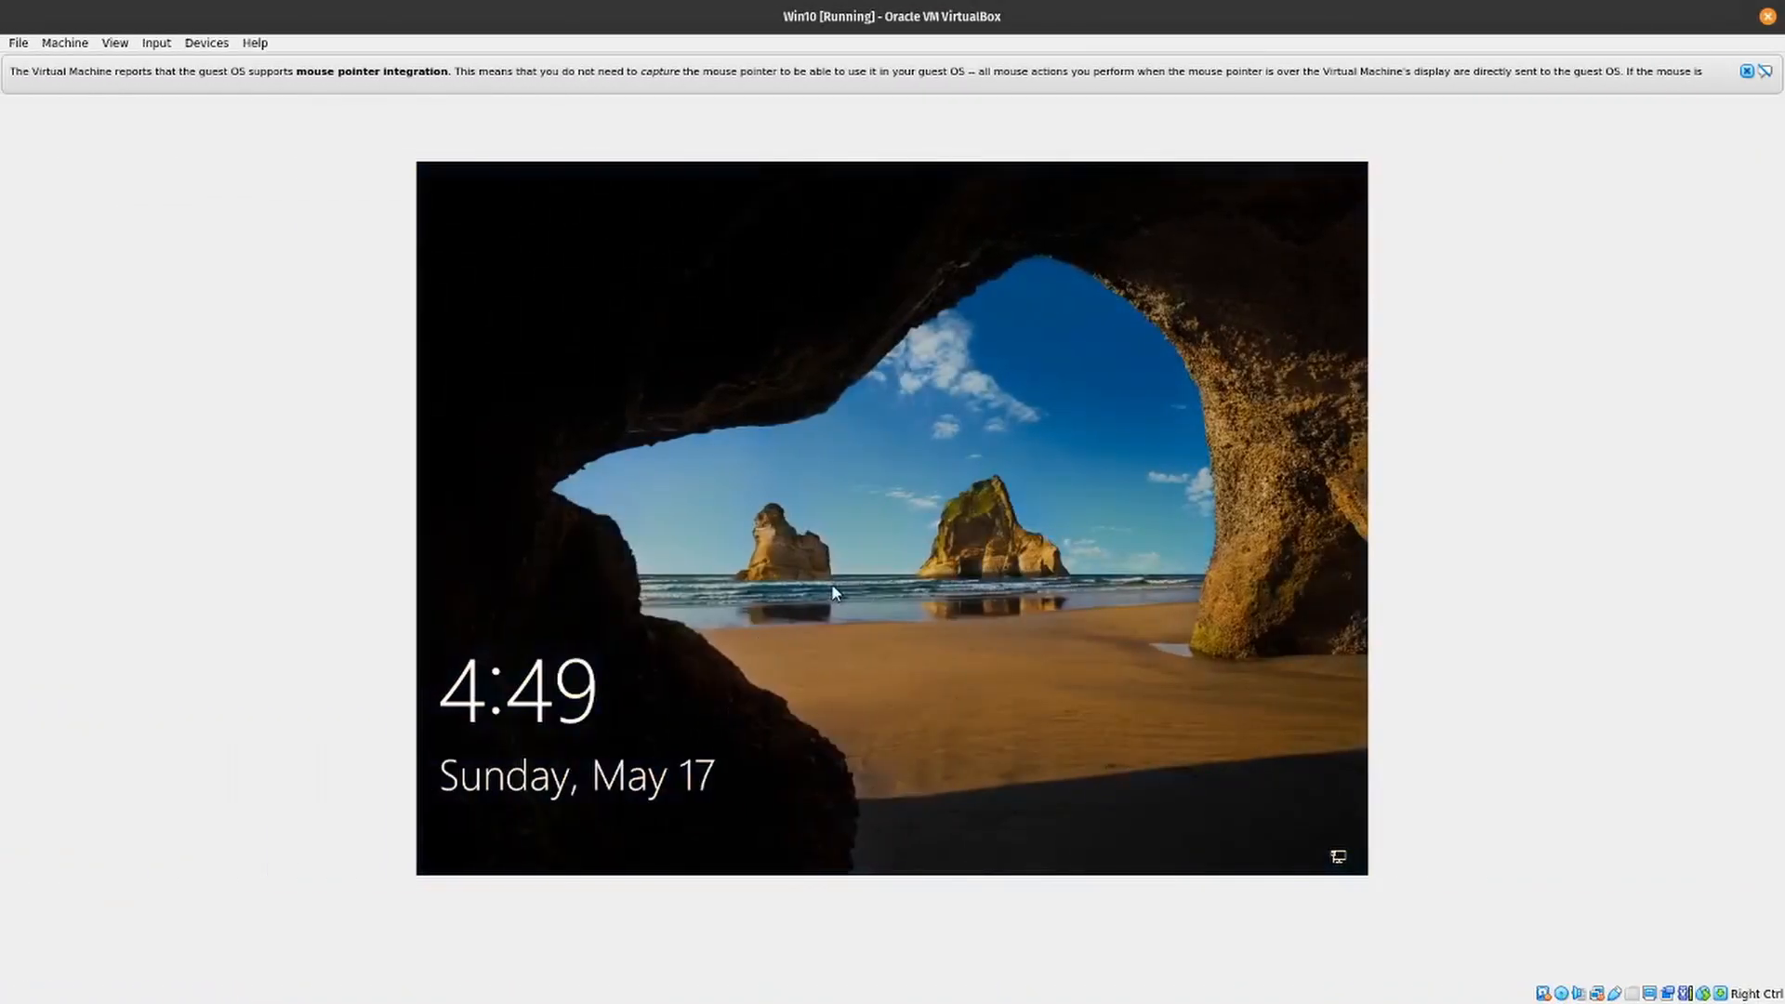
- Sign in to Windows on the restarted virtual machine by entering the account password
{"action": "left_click", "coordinate": [834, 592]}
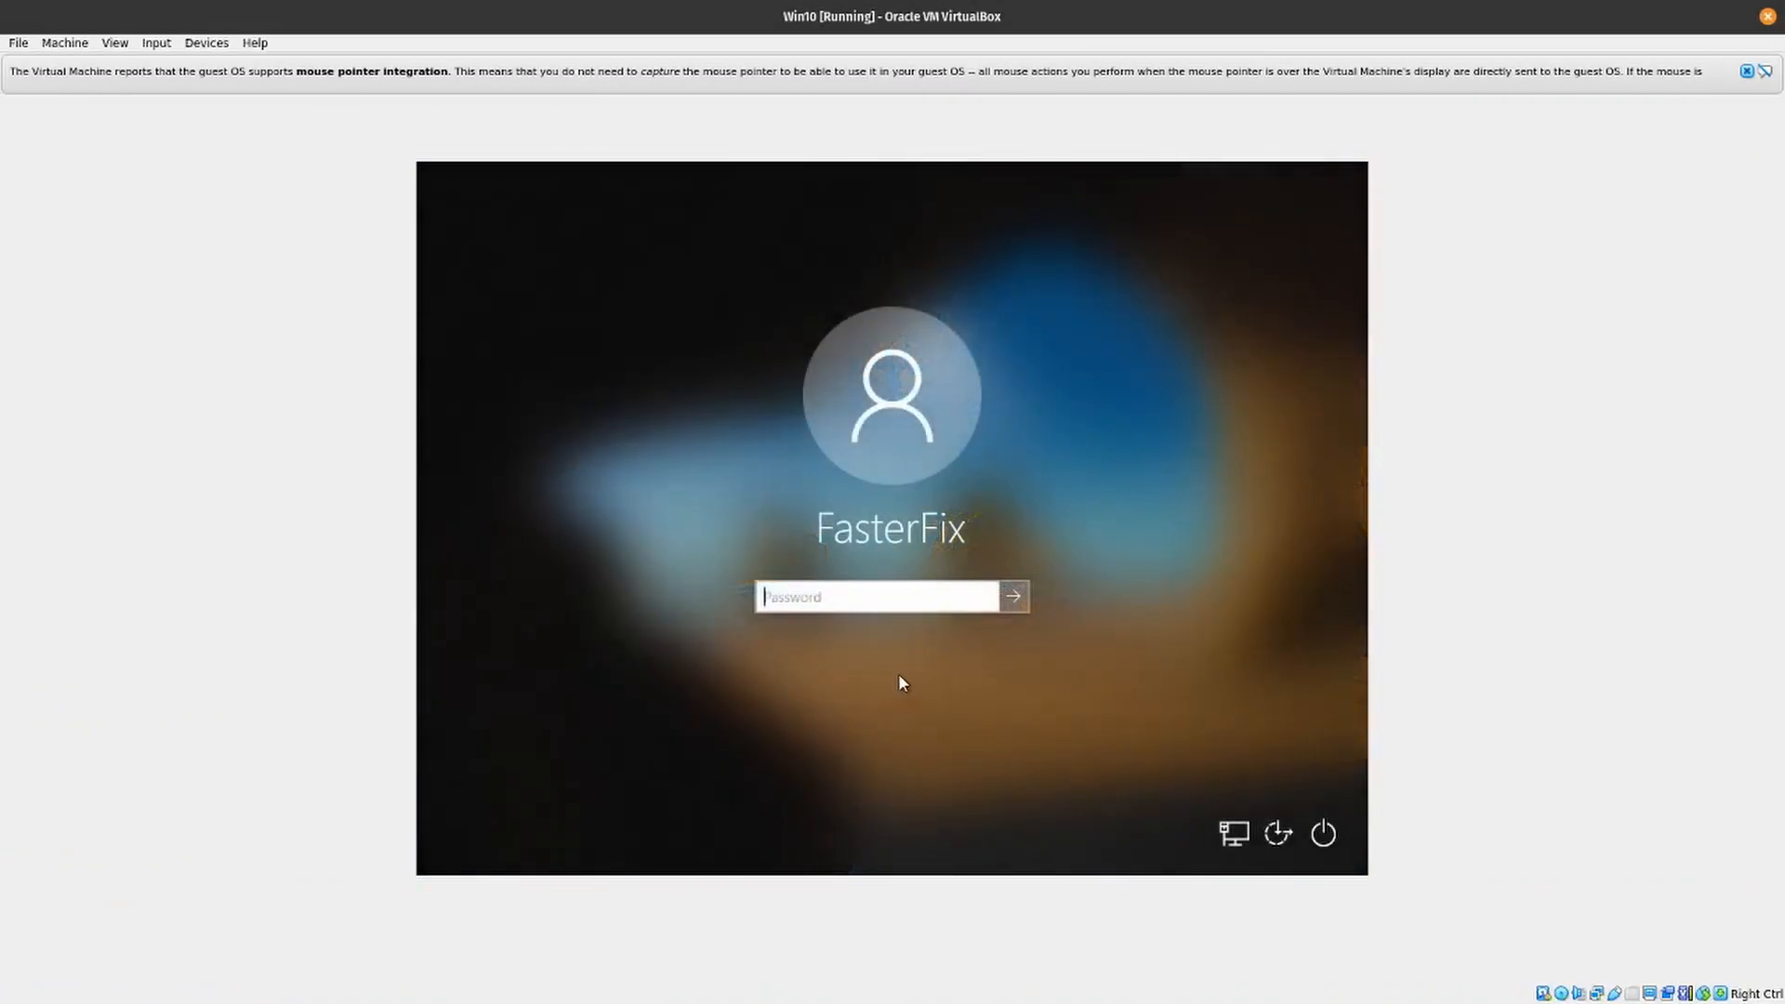
{"action": "type", "text": "**************"}
{"action": "key", "text": "Return"}
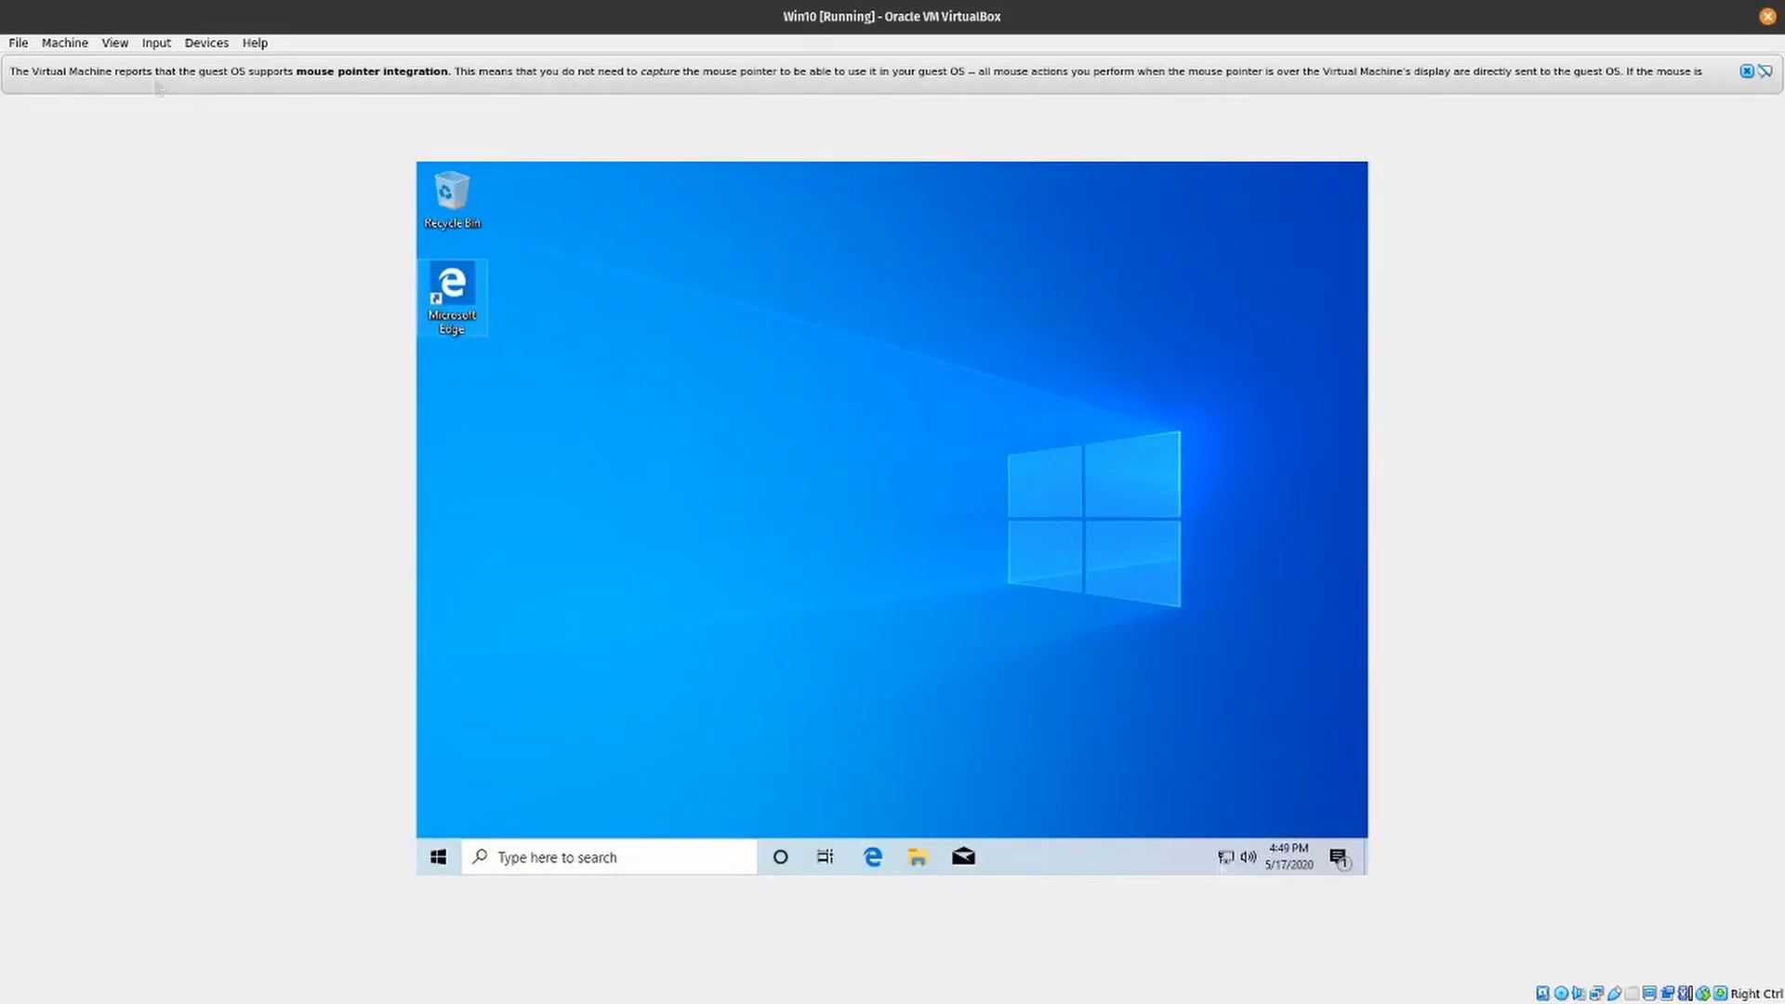
{"action": "right_click", "coordinate": [1053, 854]}
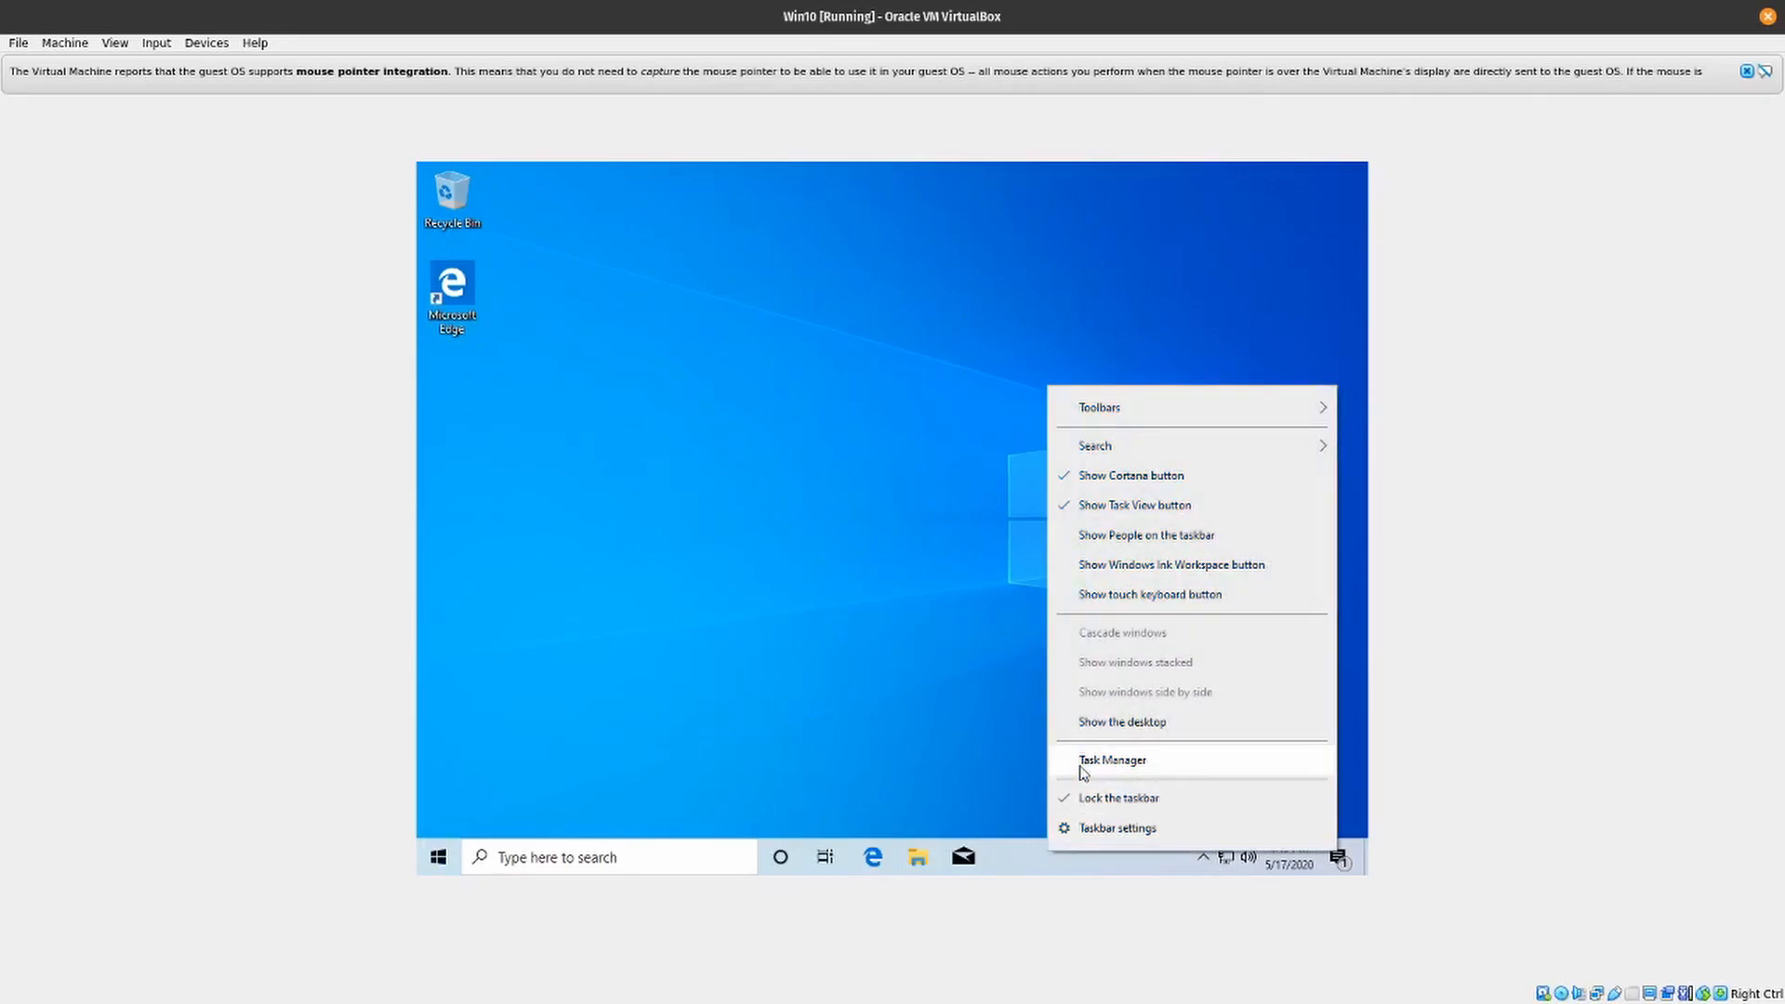
{"action": "left_click", "coordinate": [1009, 868]}
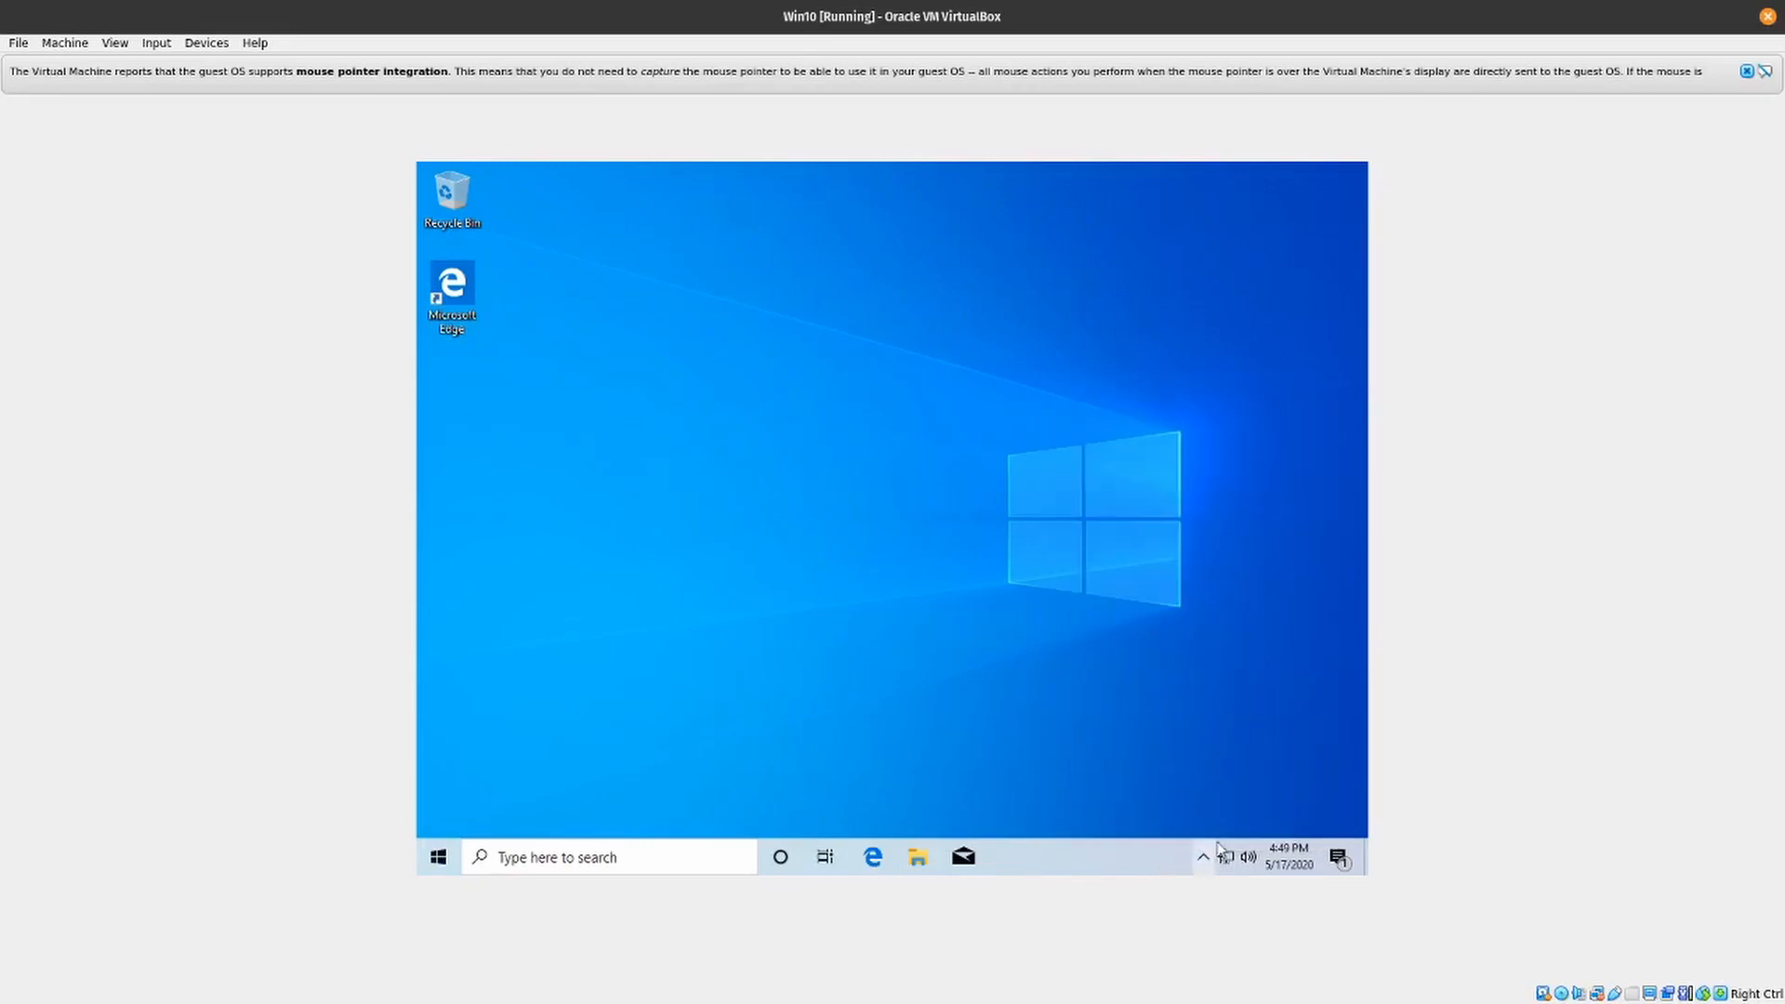
{"action": "left_click", "coordinate": [1201, 870]}
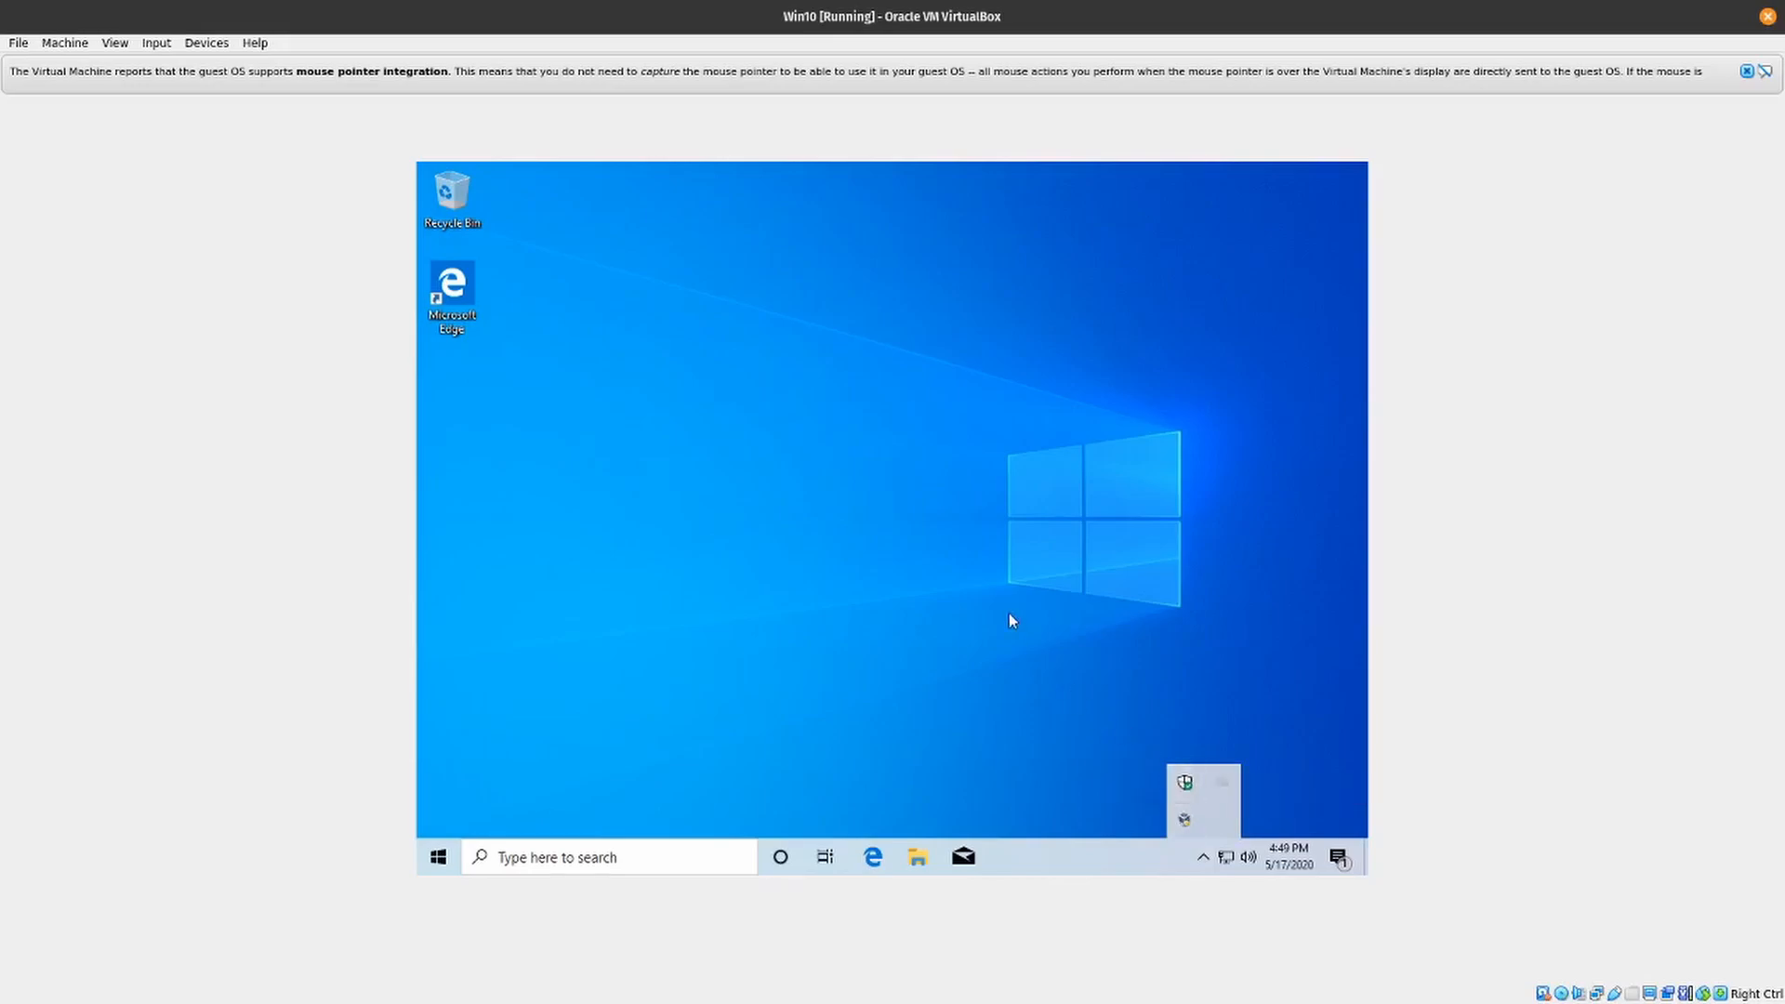
{"action": "left_click", "coordinate": [850, 504]}
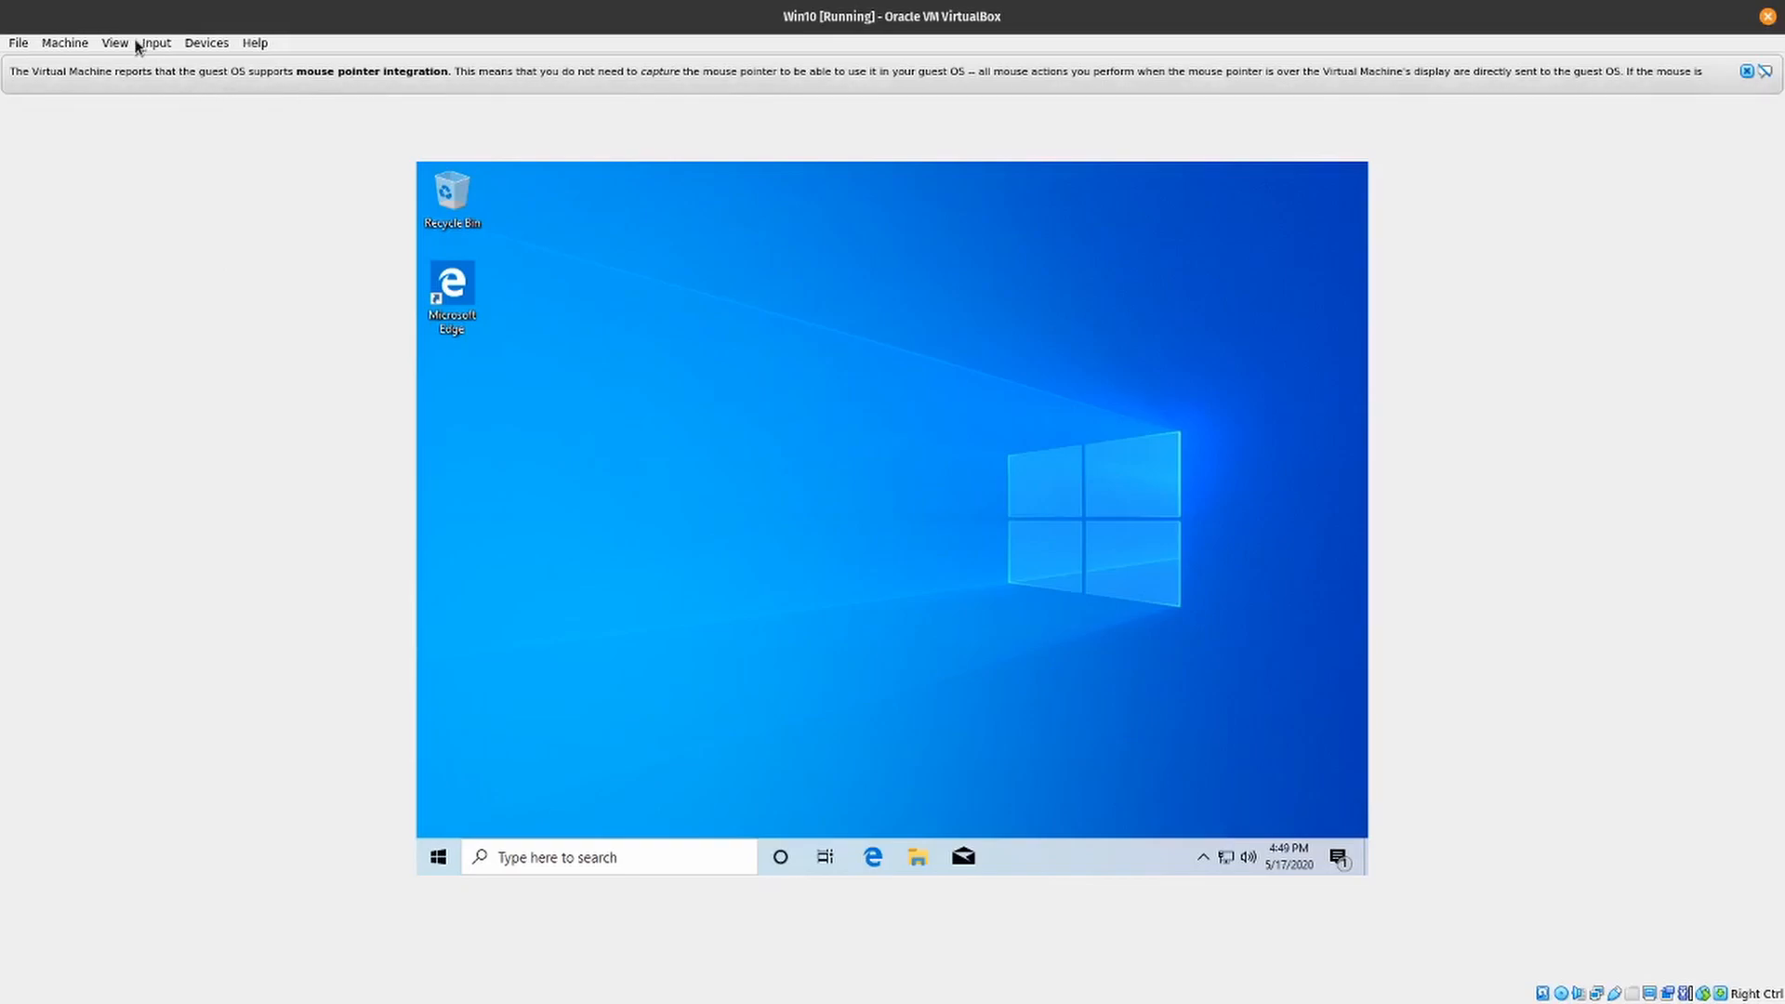
- Turn Auto-resize Guest Display off and back on to fit the Windows desktop to the virtual machine window
{"action": "left_click", "coordinate": [65, 46]}
{"action": "mouse_move", "coordinate": [112, 44]}
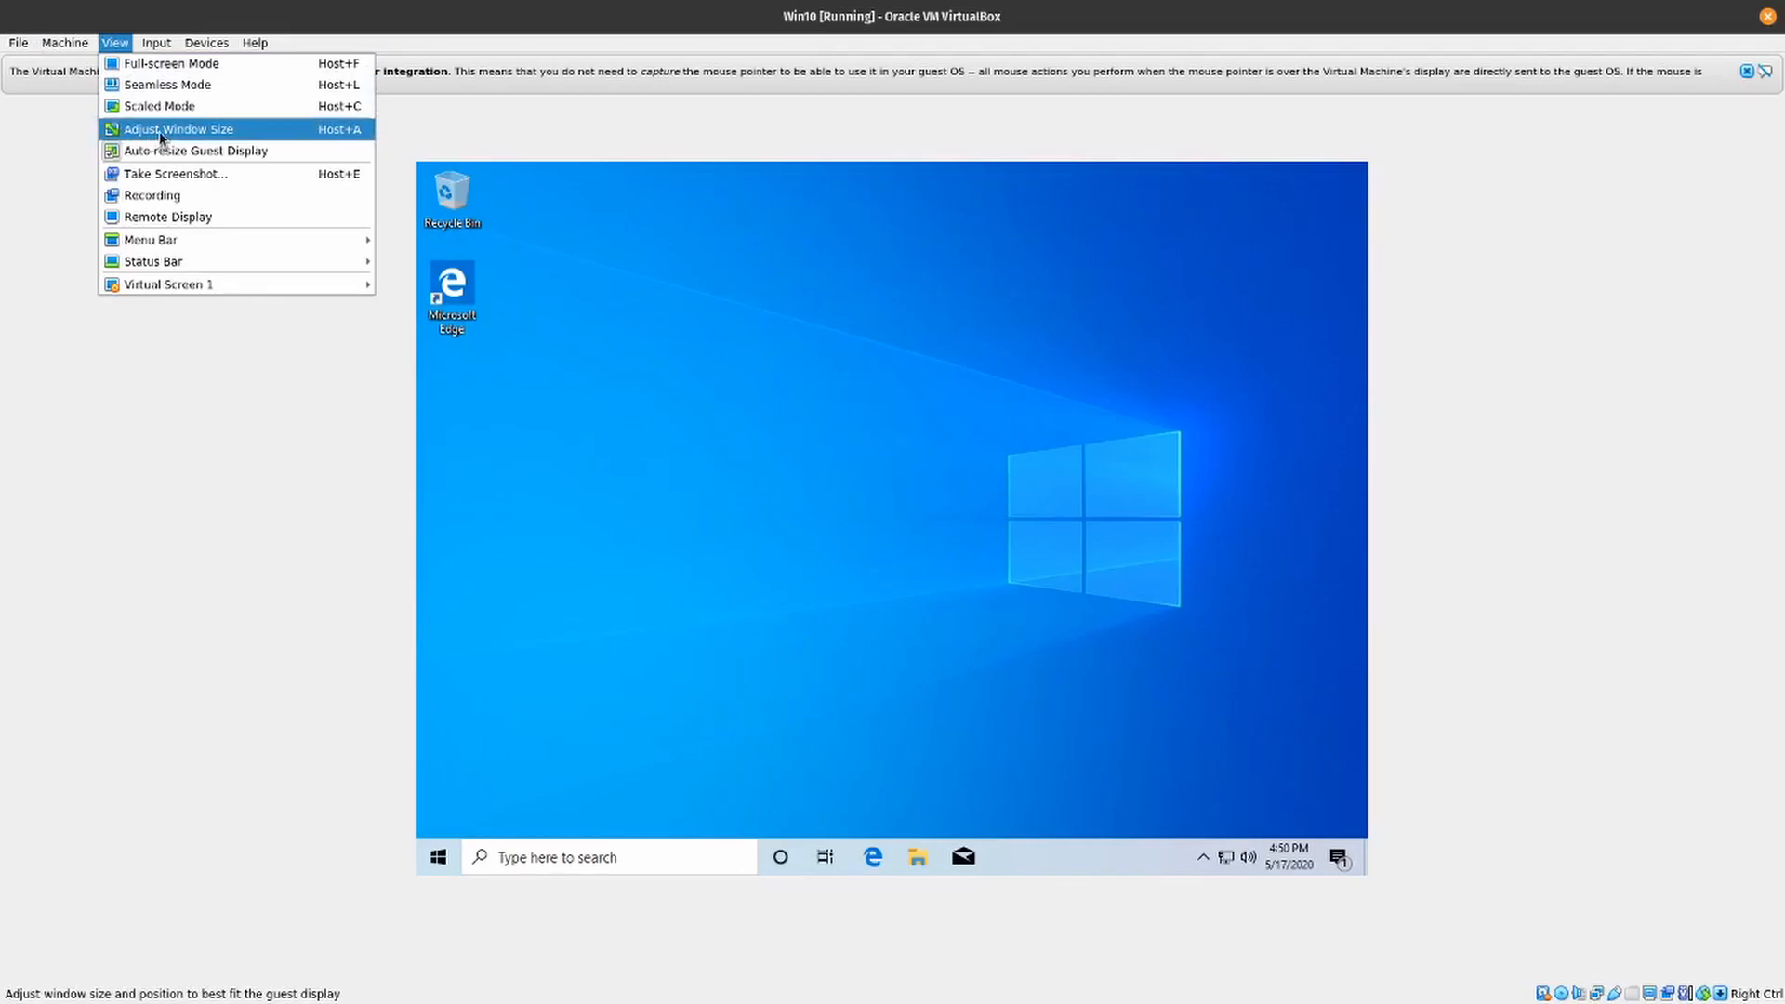
{"action": "left_click", "coordinate": [176, 151]}
{"action": "left_click", "coordinate": [116, 44]}
{"action": "left_click", "coordinate": [136, 150]}
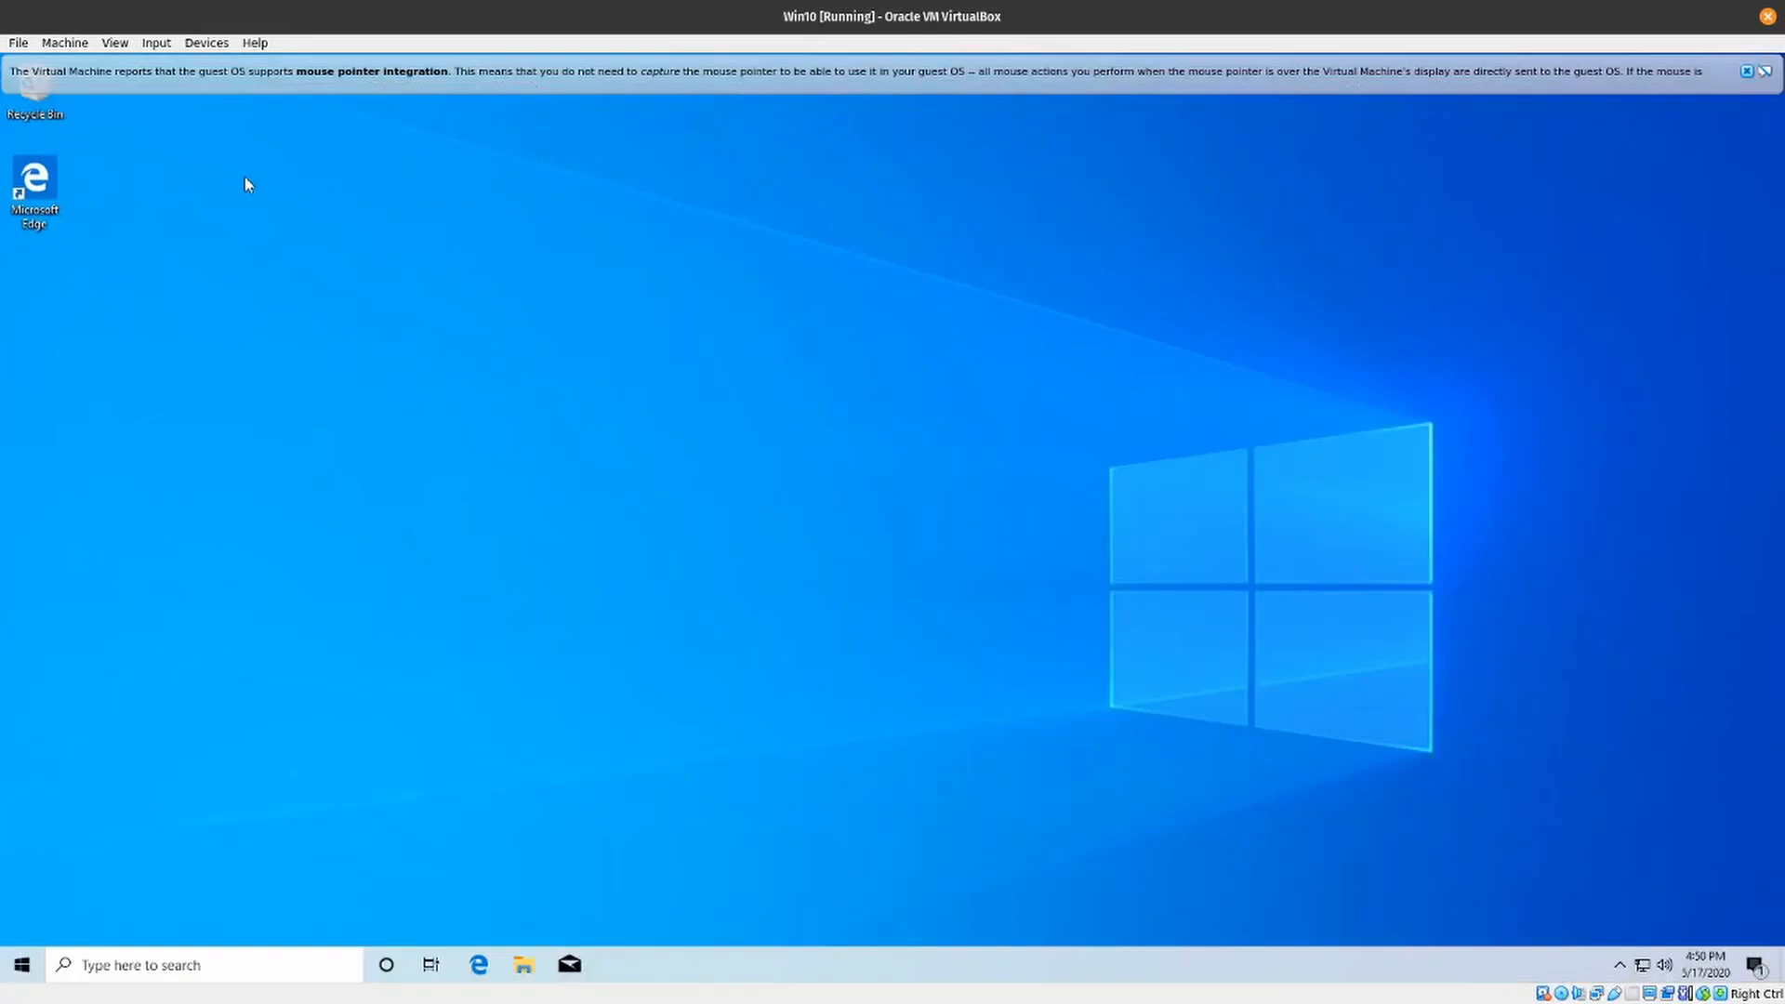
- Switch the automatic resizing of the guest display off and on once more
{"action": "left_click", "coordinate": [122, 47]}
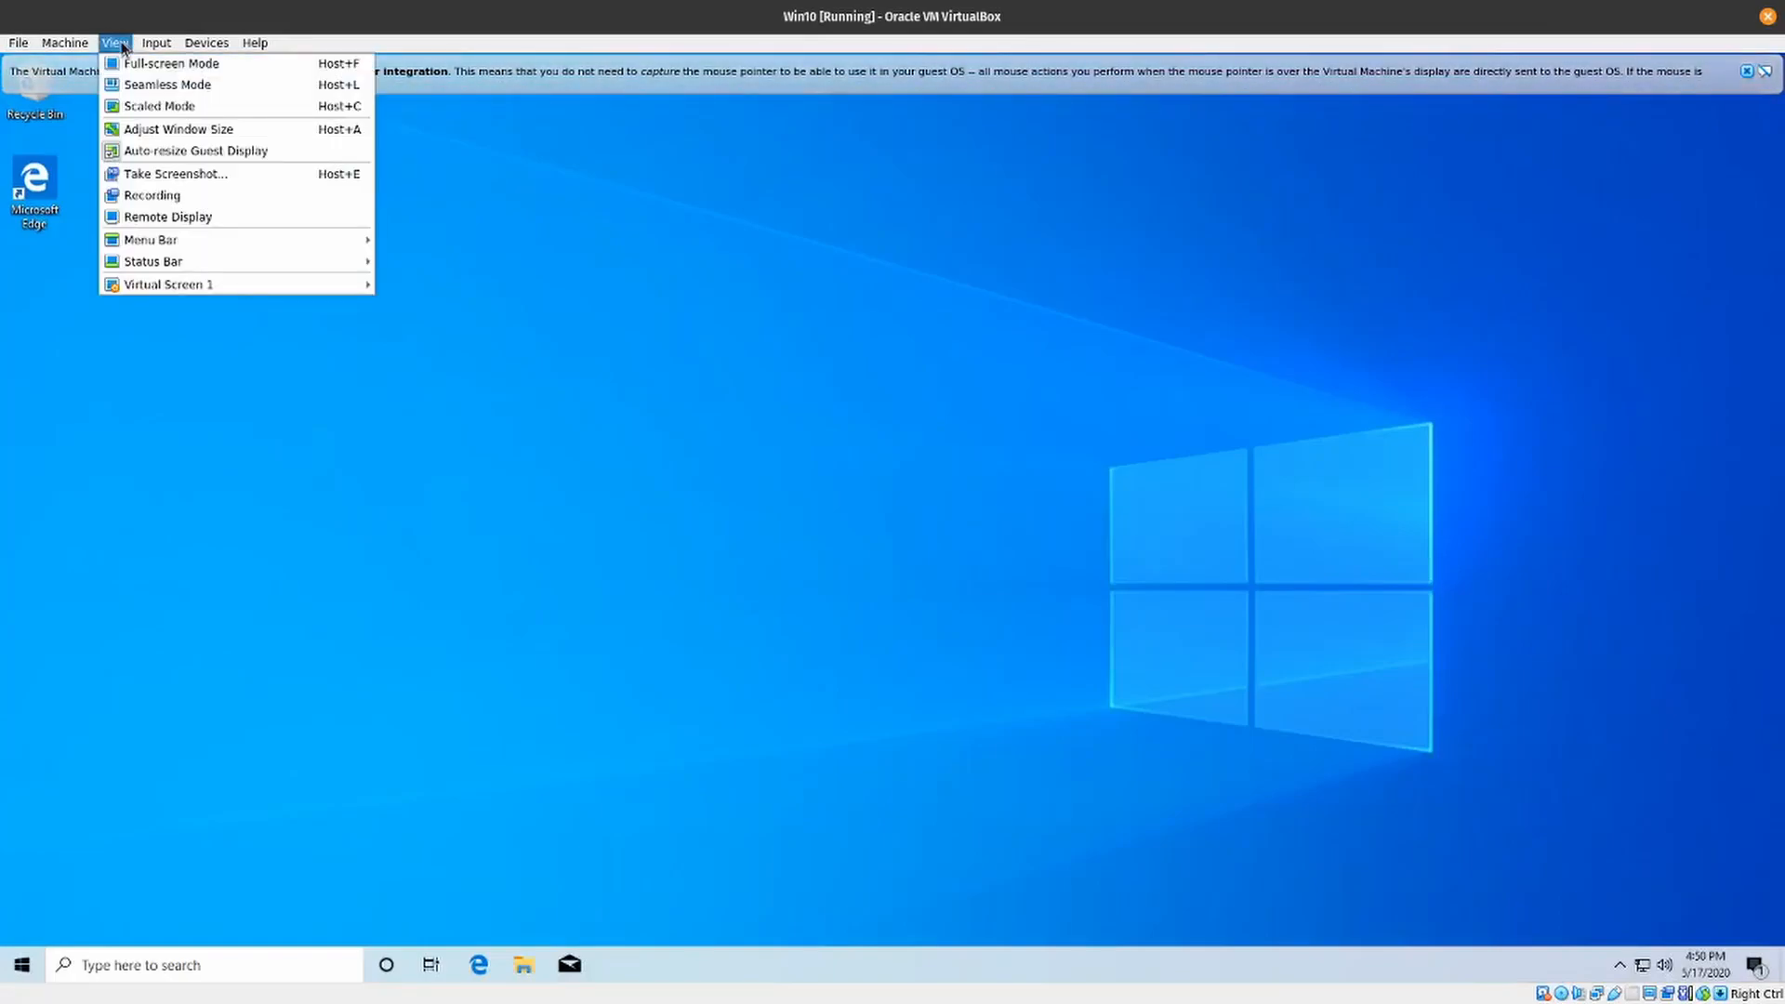
{"action": "left_click", "coordinate": [146, 156]}
{"action": "left_click", "coordinate": [117, 42]}
{"action": "left_click", "coordinate": [144, 154]}
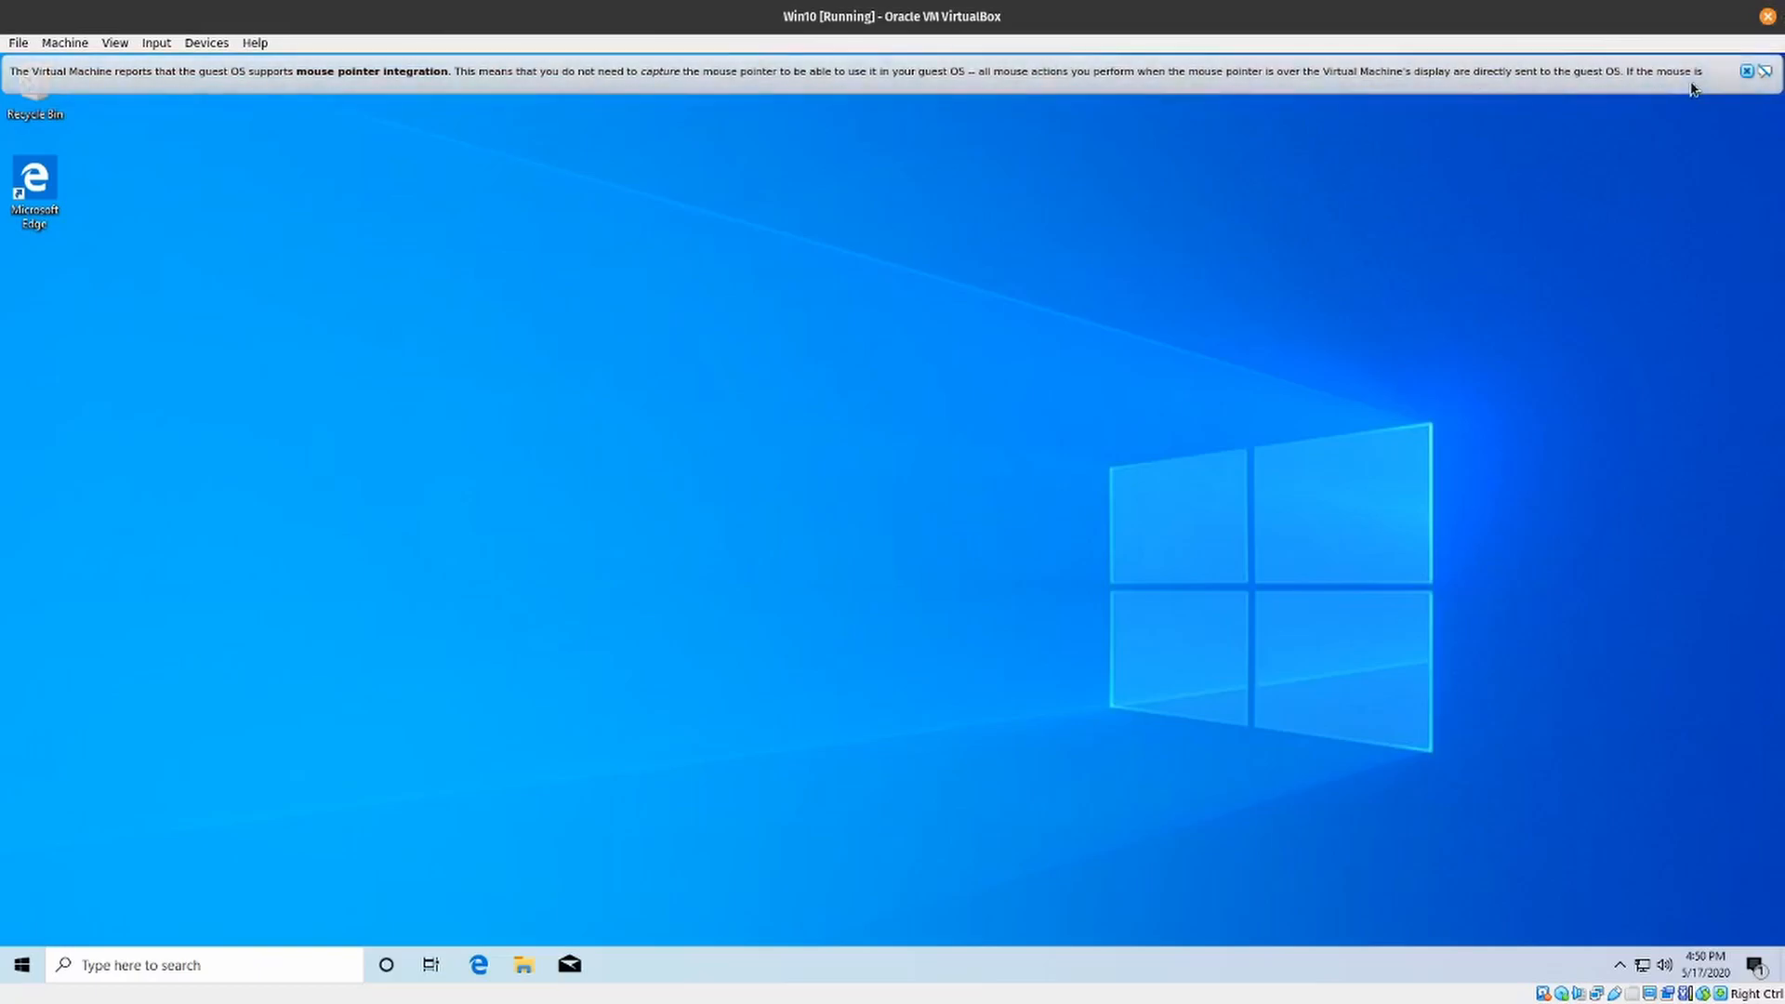
- Dismiss the mouse pointer integration notice and switch the virtual machine to full-screen mode
{"action": "left_click", "coordinate": [1747, 71]}
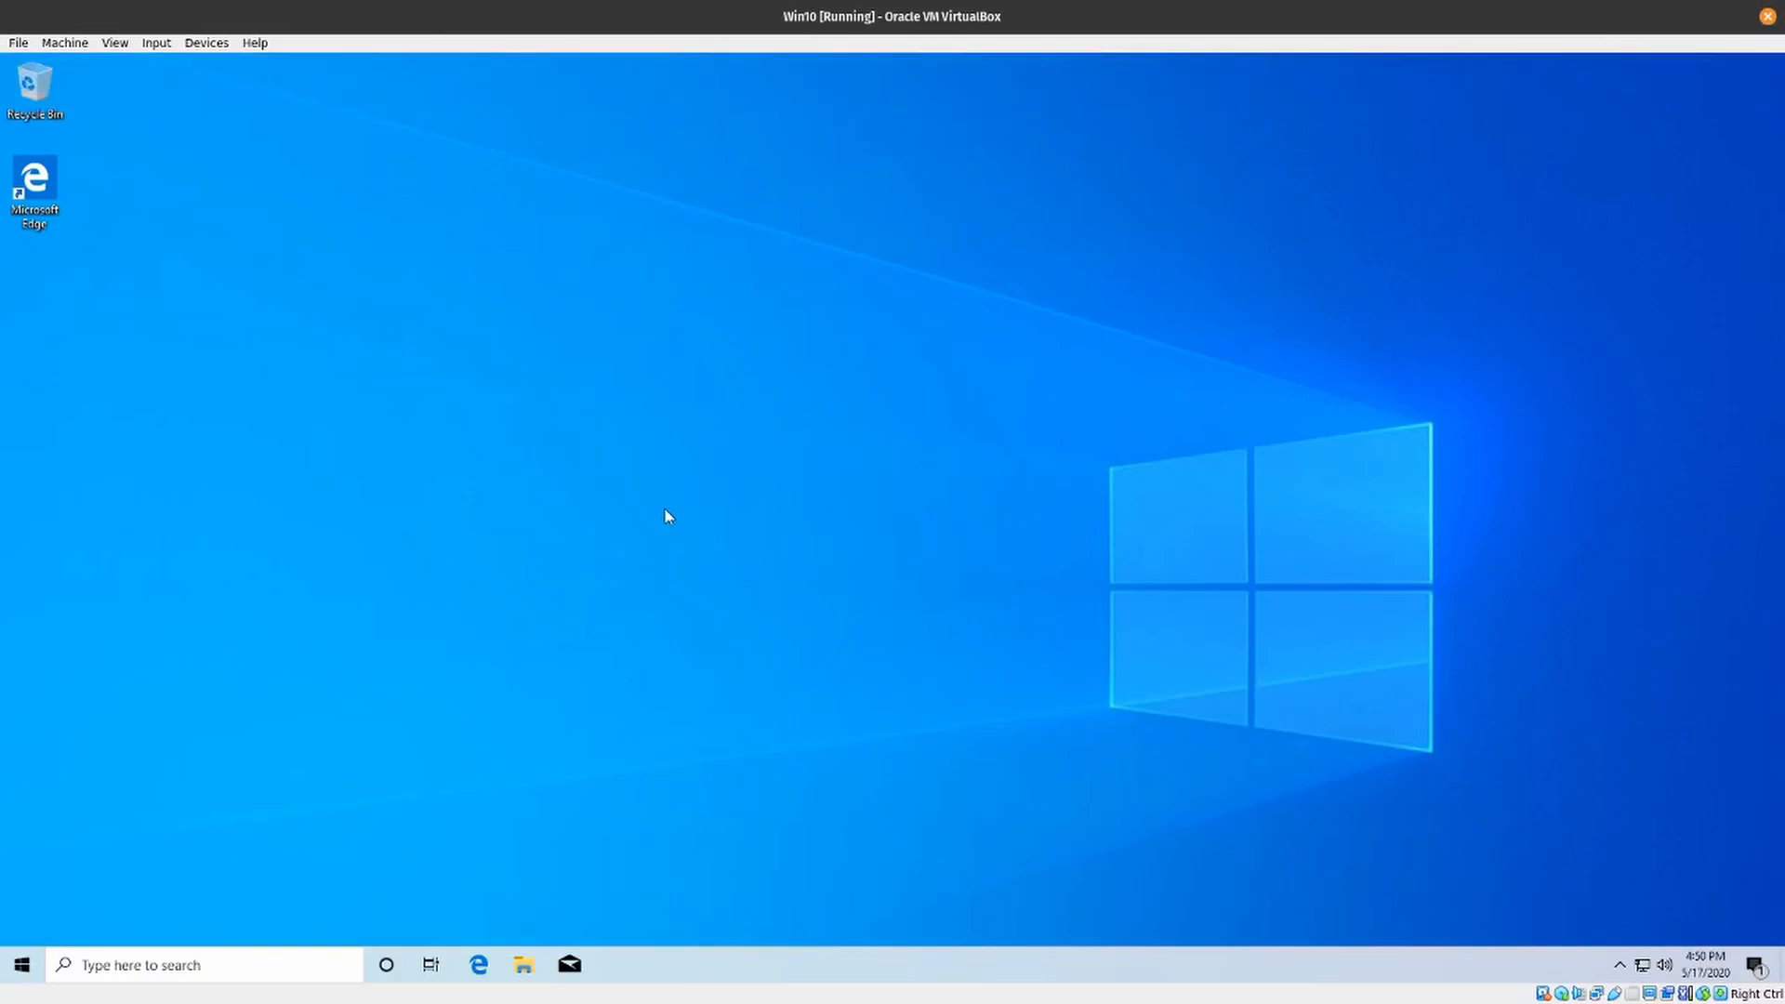
{"action": "left_click", "coordinate": [115, 44]}
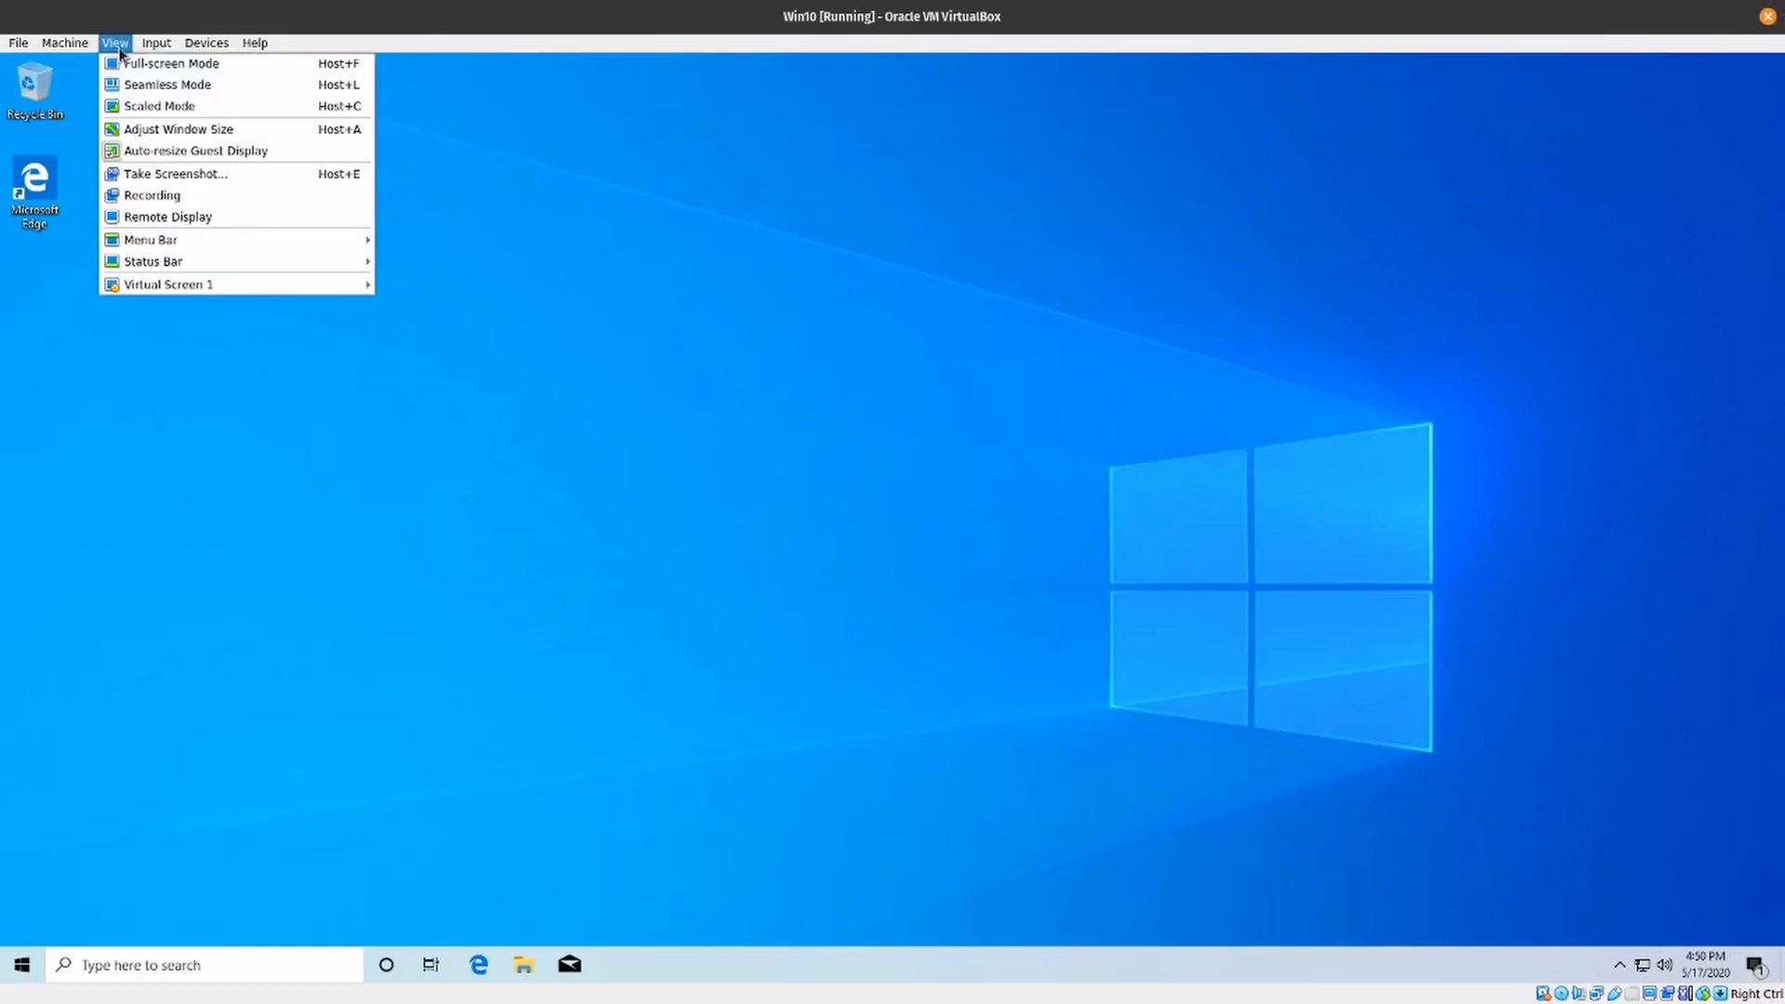
{"action": "left_click", "coordinate": [144, 65]}
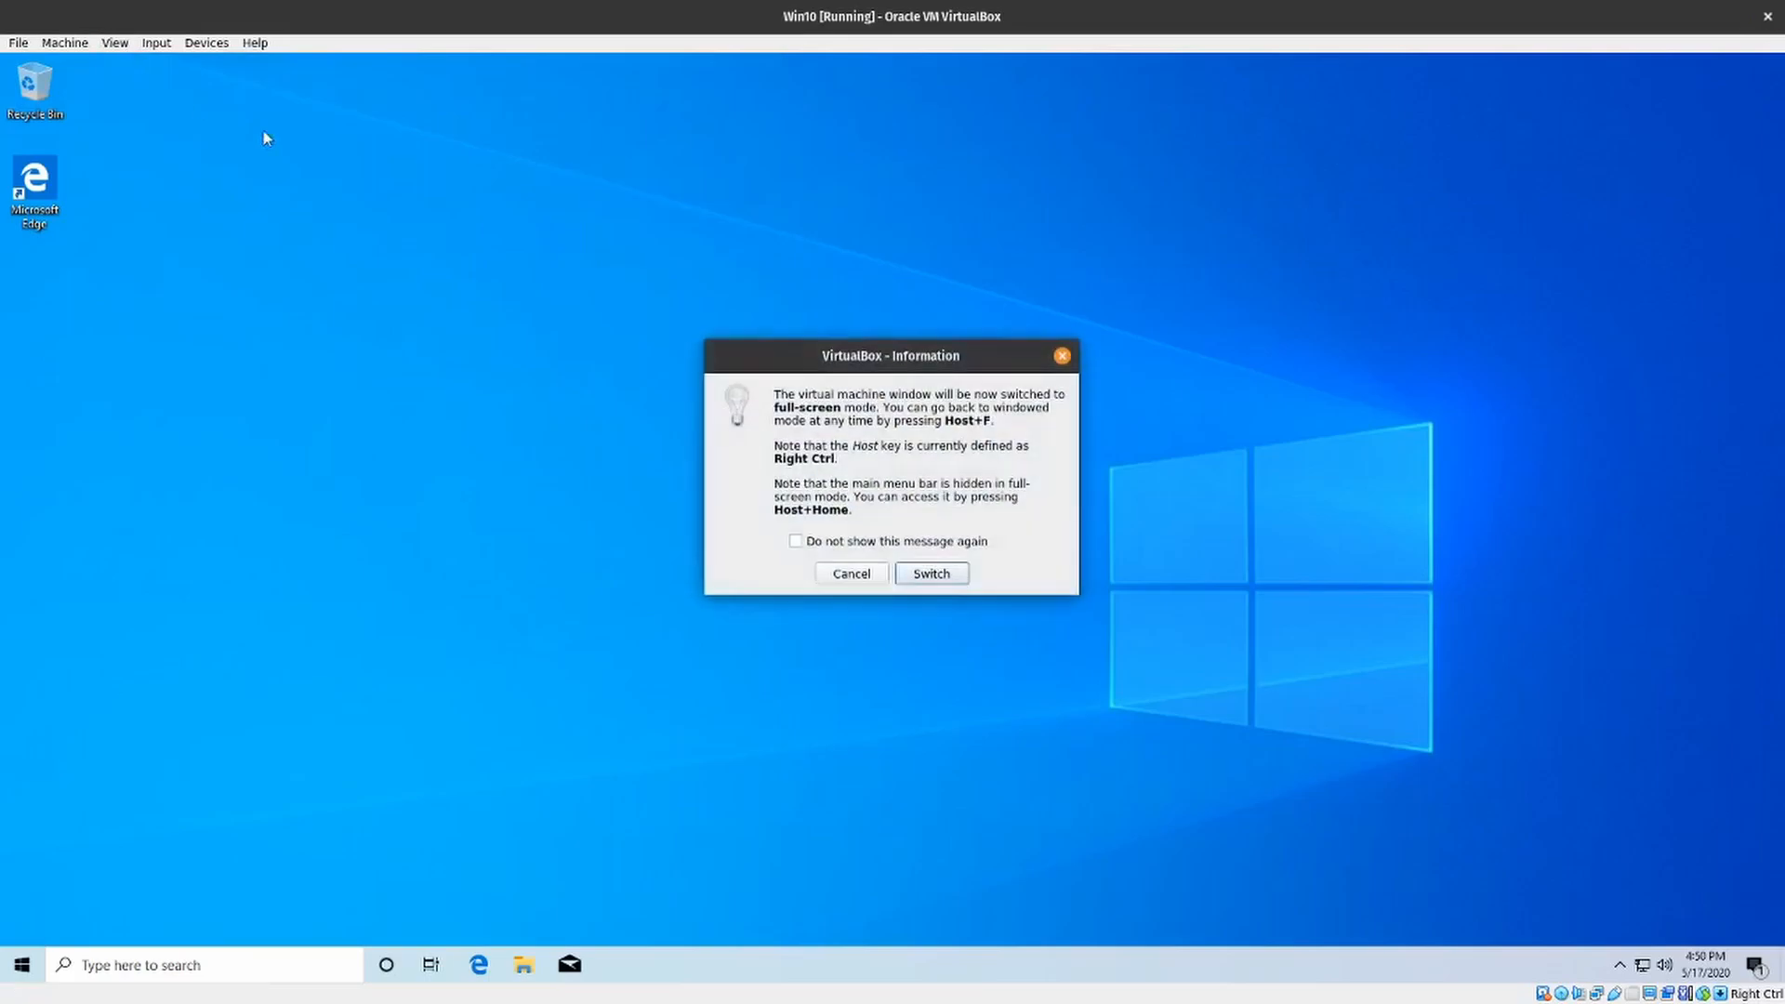
{"action": "left_click", "coordinate": [930, 572]}
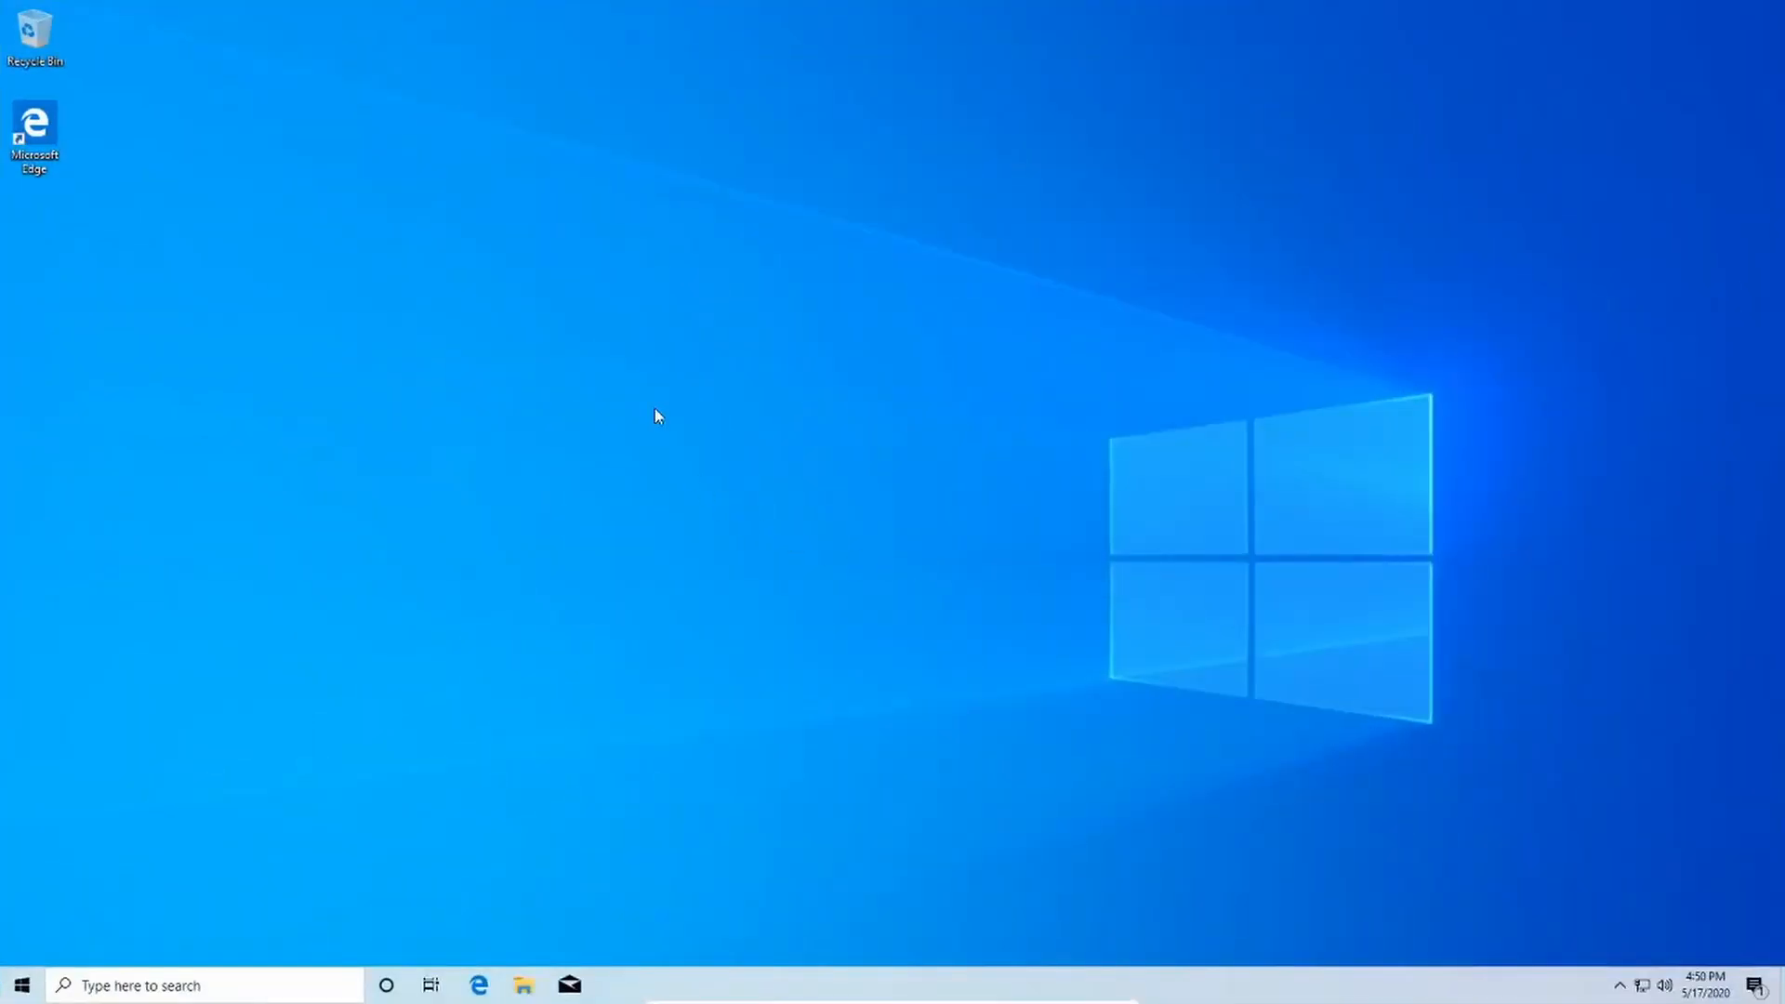